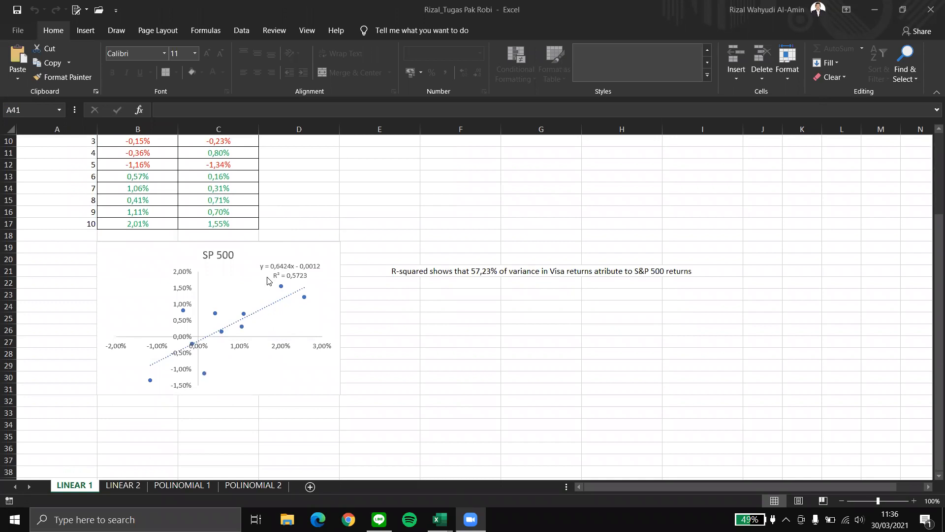
Look through the data, charts and summary outputs on the LINEAR 1, POLINOMIAL 1 and POLINOMIAL 2 sheets
{"action": "scroll", "coordinate": [285, 326], "scroll_direction": "up", "scroll_amount": 3}
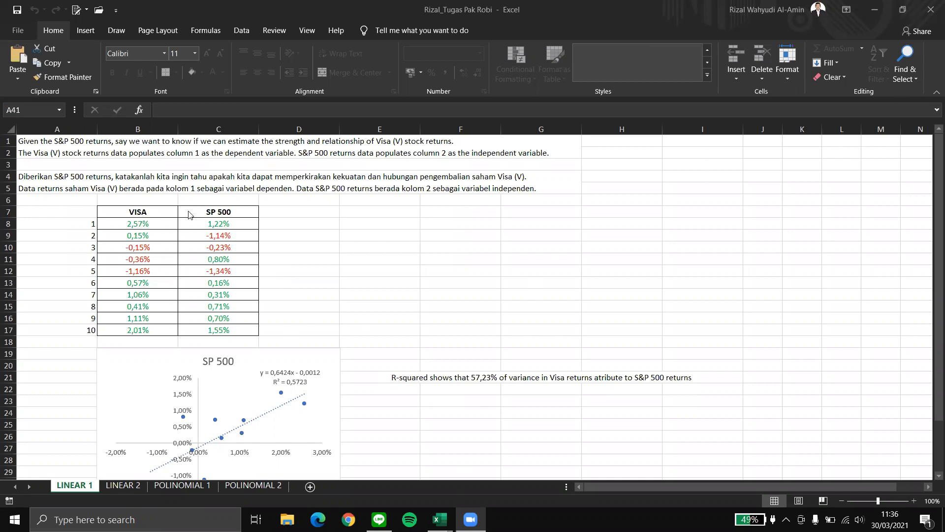
{"action": "left_click", "coordinate": [130, 487]}
{"action": "left_click", "coordinate": [176, 486]}
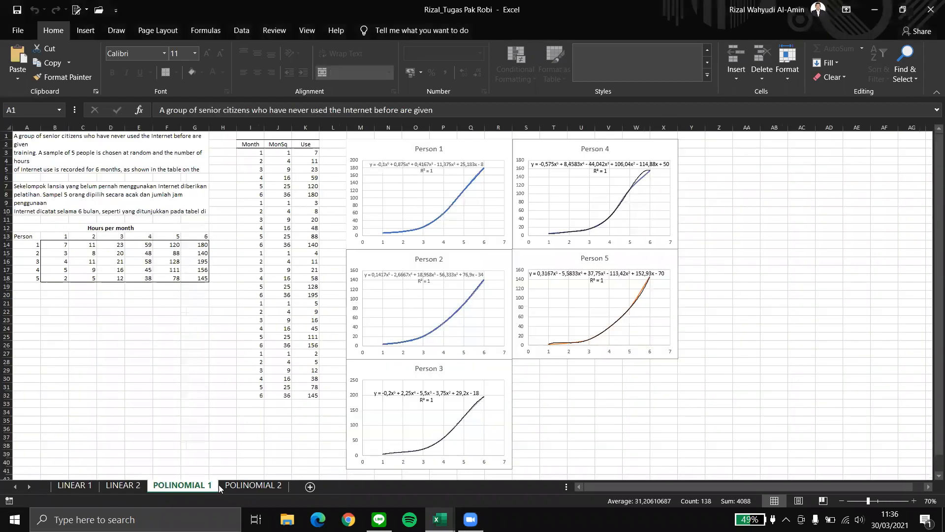
{"action": "left_click", "coordinate": [256, 487]}
View the rice harvest regression data in the other open workbook and return to the LINEAR 1 sheet
{"action": "mouse_move", "coordinate": [441, 518]}
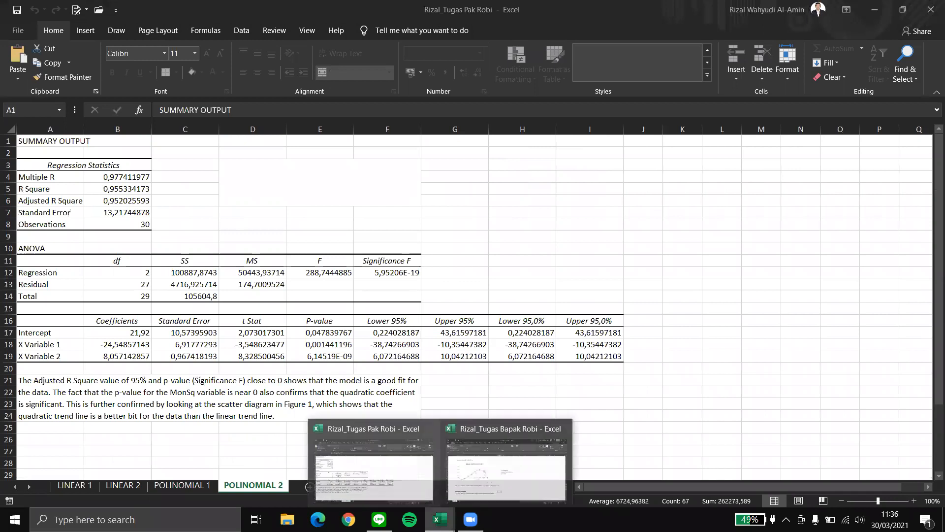
{"action": "left_click", "coordinate": [488, 471]}
{"action": "scroll", "coordinate": [330, 309], "scroll_direction": "up", "scroll_amount": 20}
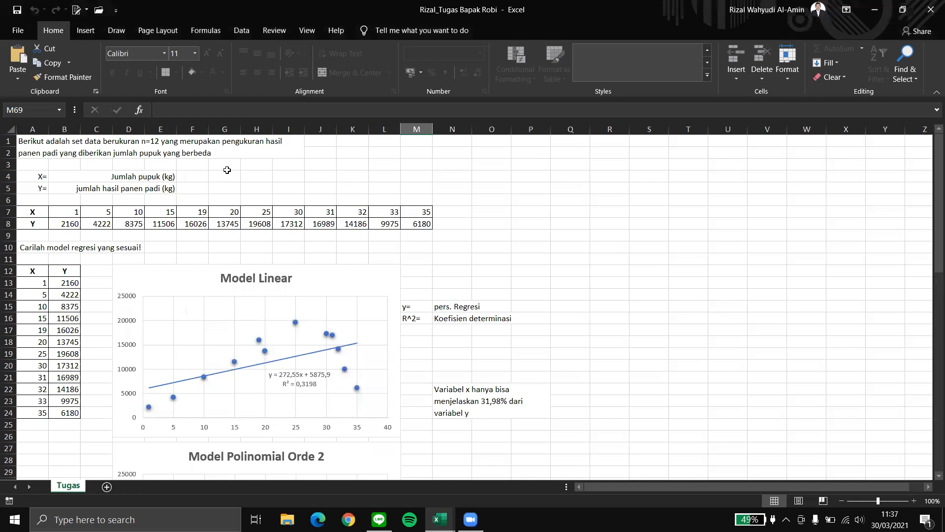
{"action": "mouse_move", "coordinate": [442, 519]}
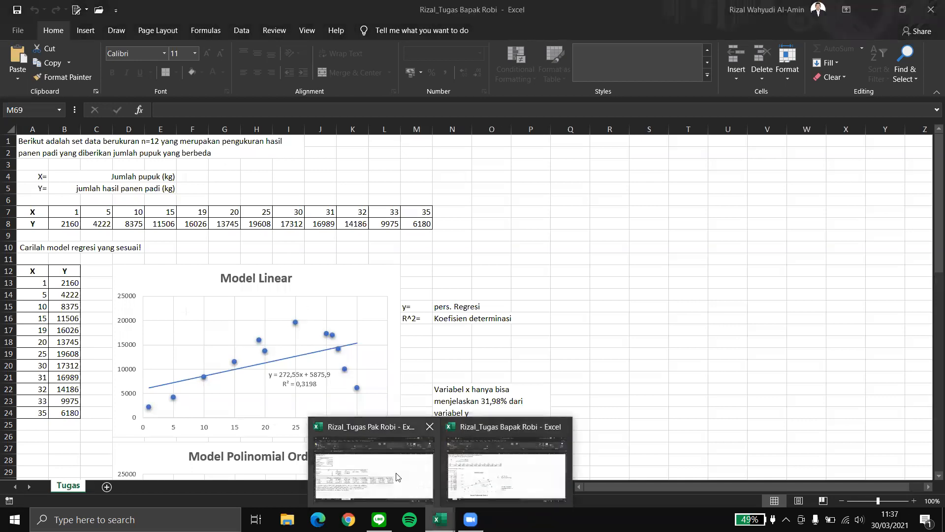
{"action": "left_click", "coordinate": [331, 428]}
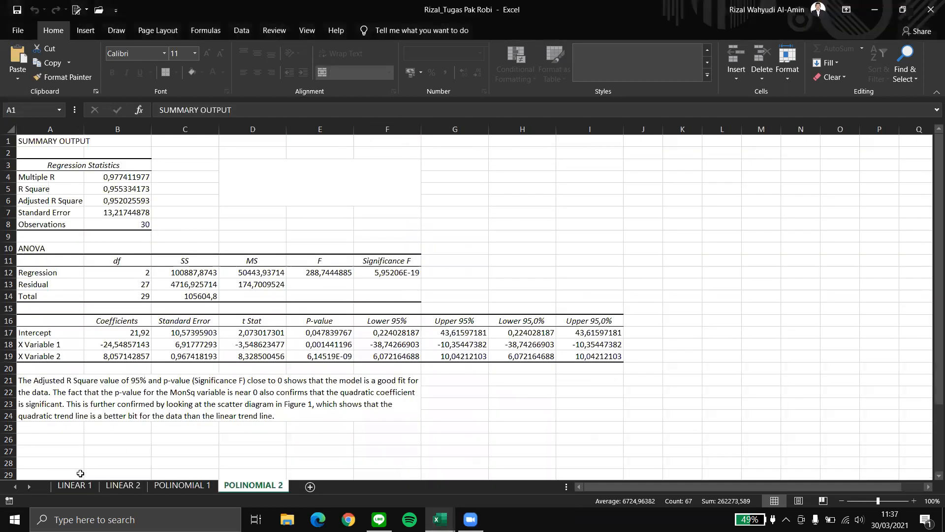
{"action": "left_click", "coordinate": [86, 490]}
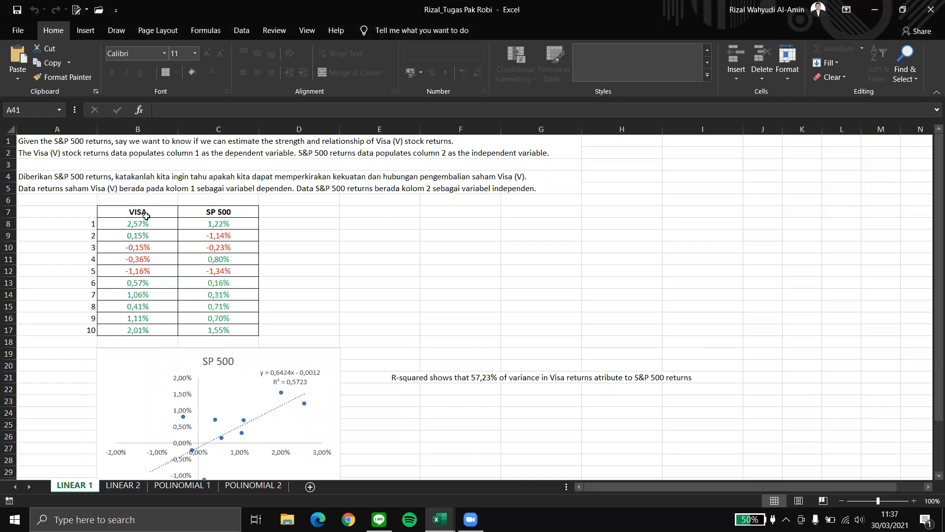
Unprotect the LINEAR 1 sheet by entering the sheet password
{"action": "left_click", "coordinate": [275, 31]}
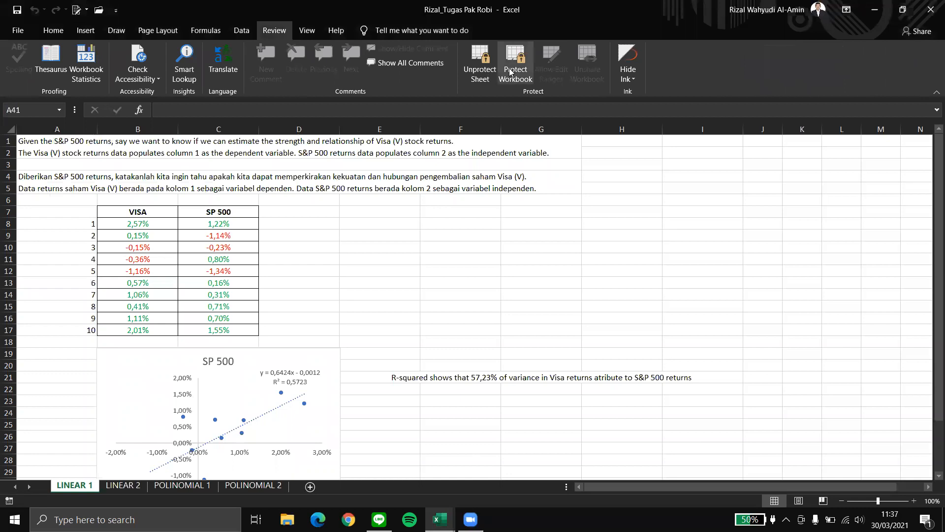
{"action": "left_click", "coordinate": [480, 64]}
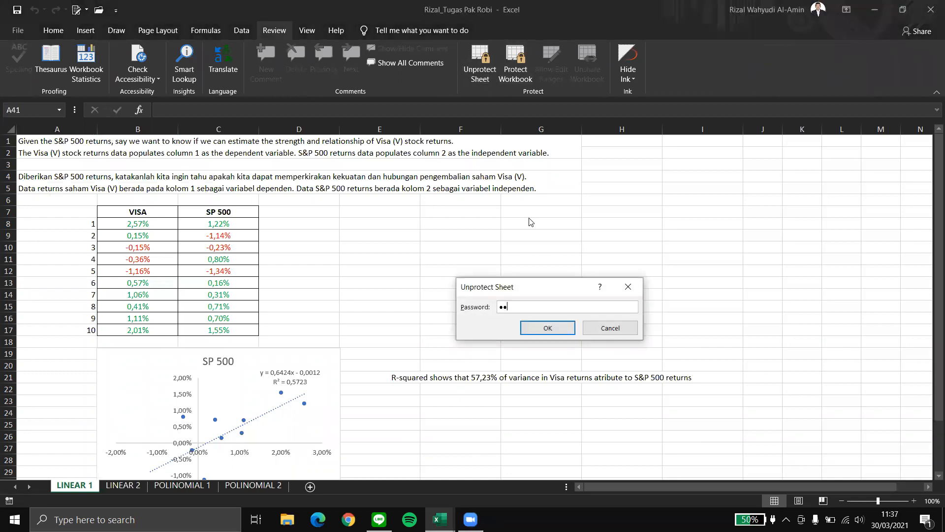
{"action": "key", "text": "Return"}
{"action": "key", "text": "Return"}
Examine the VISA and SP 500 return values in the data table, cells B8 to C17
{"action": "scroll", "coordinate": [332, 289], "scroll_direction": "up", "scroll_amount": 5}
{"action": "left_click", "coordinate": [145, 222]}
{"action": "key", "text": "Down"}
{"action": "key", "text": "Down"}
{"action": "key", "text": "Down"}
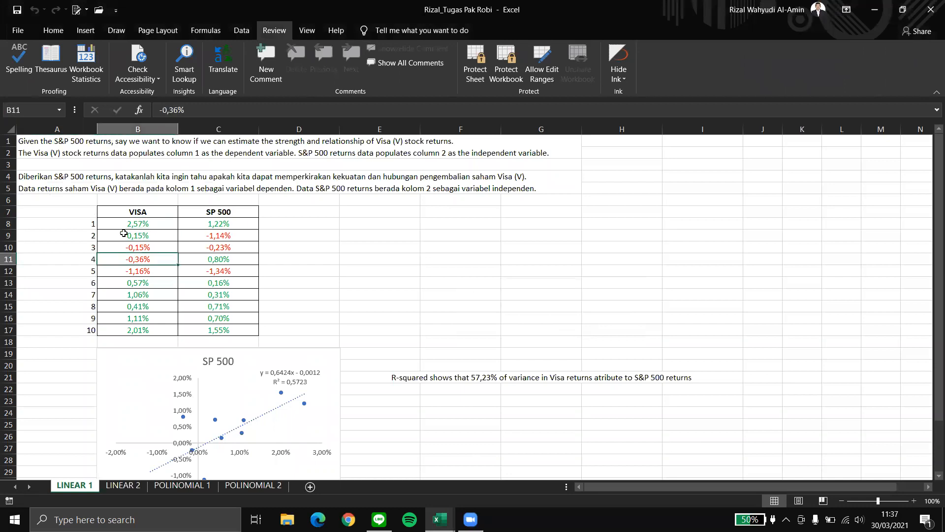
{"action": "left_click", "coordinate": [140, 221]}
{"action": "key", "text": "Down"}
{"action": "key", "text": "Down"}
{"action": "left_click", "coordinate": [201, 224]}
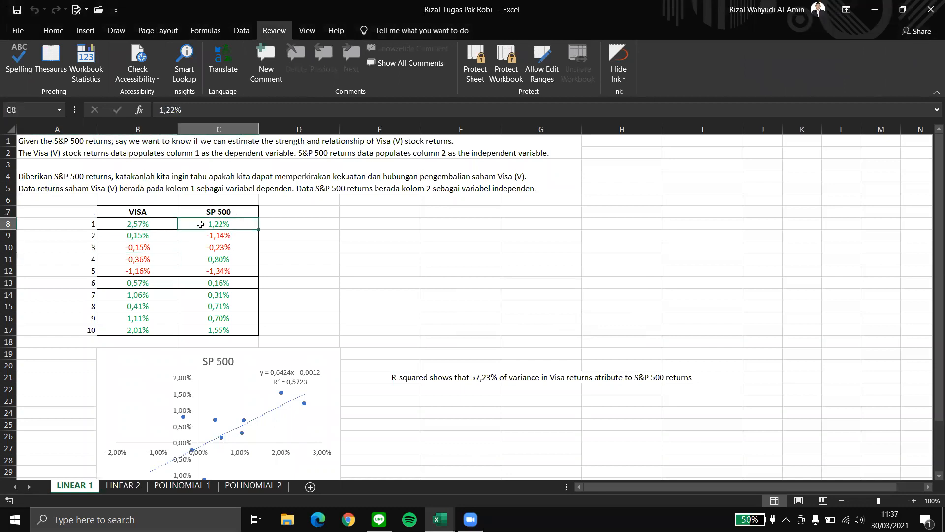
{"action": "left_click", "coordinate": [156, 221]}
{"action": "left_click", "coordinate": [165, 261]}
{"action": "key", "text": "Down"}
{"action": "key", "text": "Down"}
{"action": "left_click", "coordinate": [152, 225]}
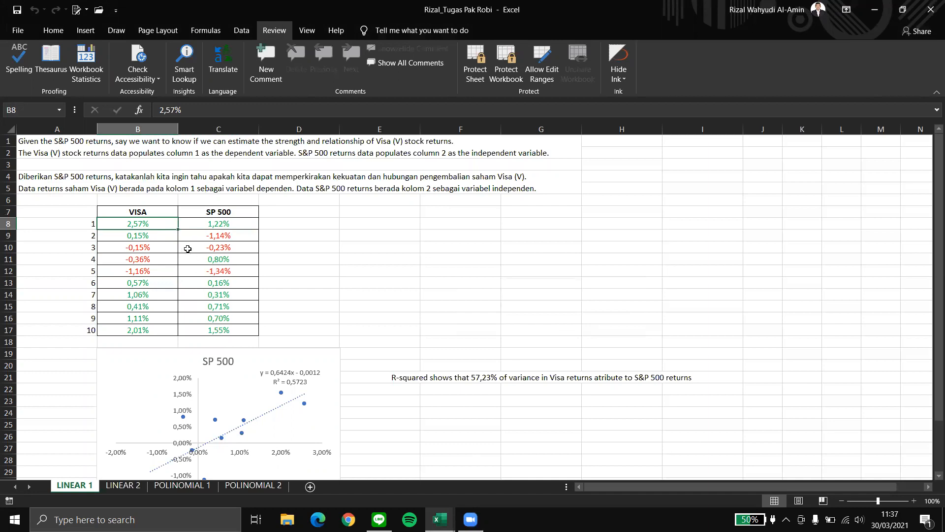
{"action": "mouse_move", "coordinate": [157, 225]}
{"action": "left_mouse_down"}
{"action": "mouse_move", "coordinate": [221, 247]}
{"action": "mouse_move", "coordinate": [229, 330]}
{"action": "left_mouse_up"}
{"action": "left_click", "coordinate": [304, 281]}
{"action": "left_click", "coordinate": [227, 224]}
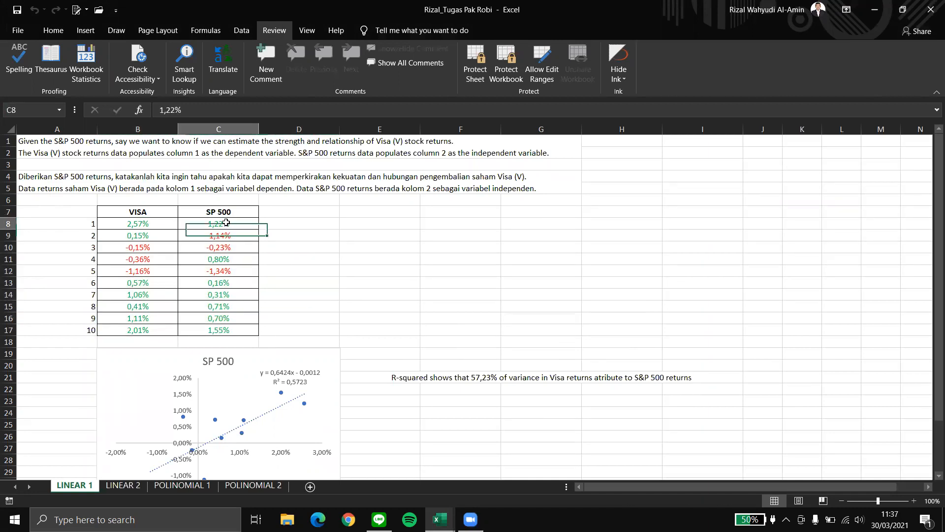
{"action": "left_click", "coordinate": [146, 221]}
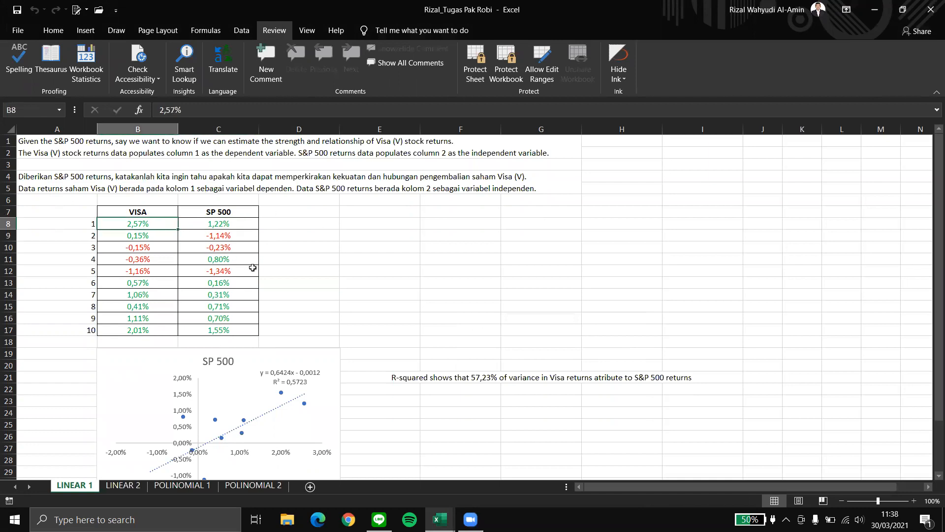
Examine the SP 500 scatter chart and the regression summary on LINEAR 2, ending back on the LINEAR 1 sheet
{"action": "scroll", "coordinate": [253, 305], "scroll_direction": "down", "scroll_amount": 3}
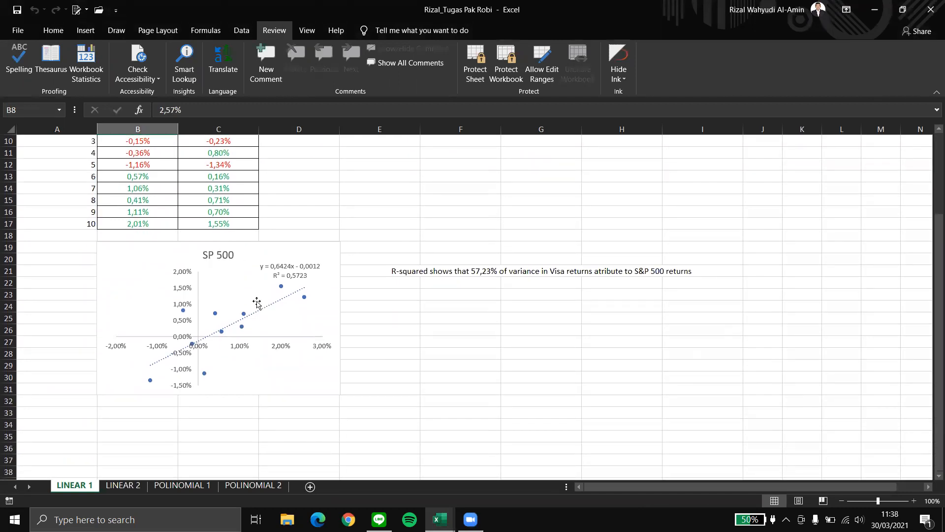
{"action": "scroll", "coordinate": [224, 270], "scroll_direction": "up", "scroll_amount": 2}
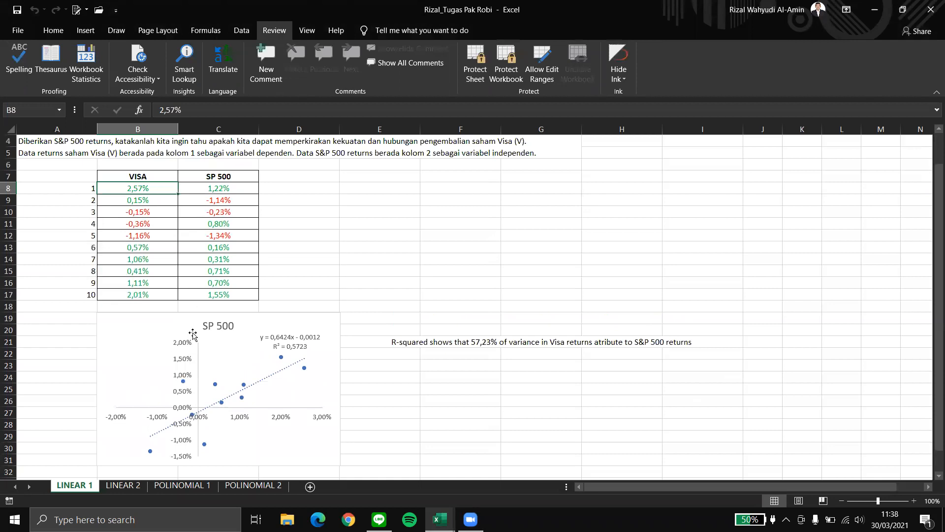
{"action": "left_click", "coordinate": [123, 486]}
{"action": "scroll", "coordinate": [179, 259], "scroll_direction": "up", "scroll_amount": 5}
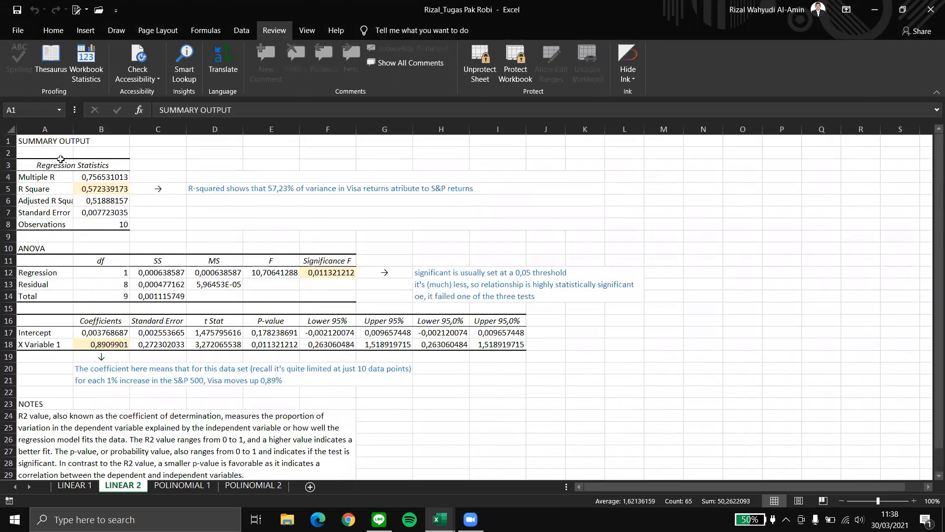
{"action": "left_click", "coordinate": [75, 485]}
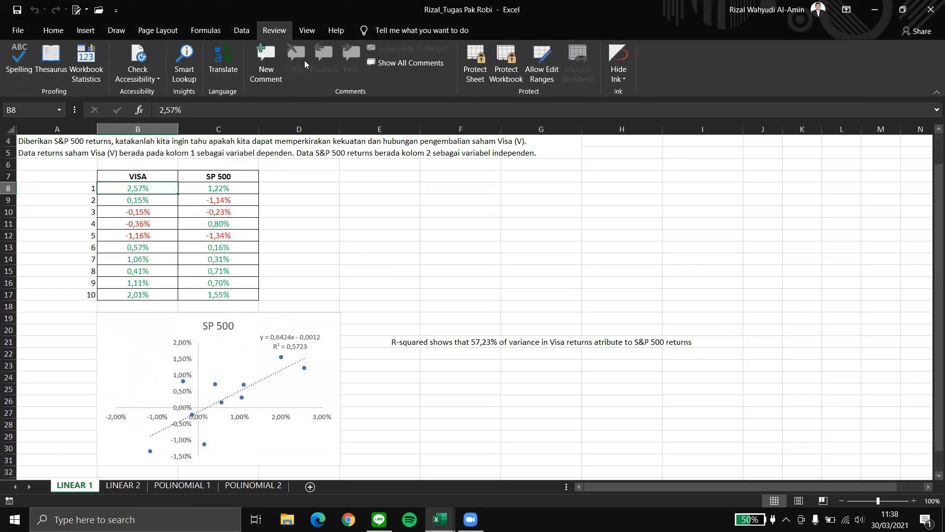
Select the VISA and SP 500 table with its headers, cells B7 to C17
{"action": "left_click", "coordinate": [308, 32]}
{"action": "left_click", "coordinate": [275, 30]}
{"action": "left_click", "coordinate": [299, 224]}
{"action": "left_click_drag", "start_coordinate": [138, 193], "coordinate": [220, 226]}
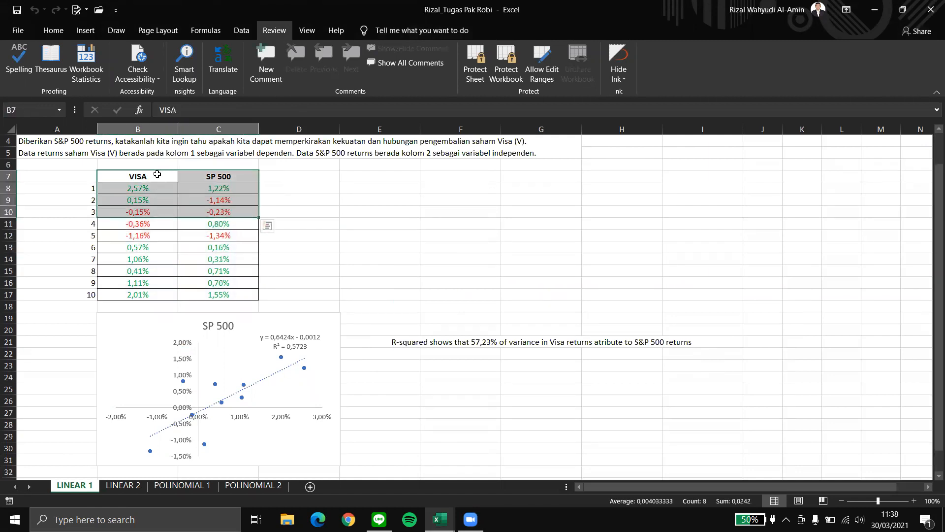
{"action": "left_click", "coordinate": [150, 181]}
{"action": "left_click_drag", "start_coordinate": [153, 180], "coordinate": [219, 294]}
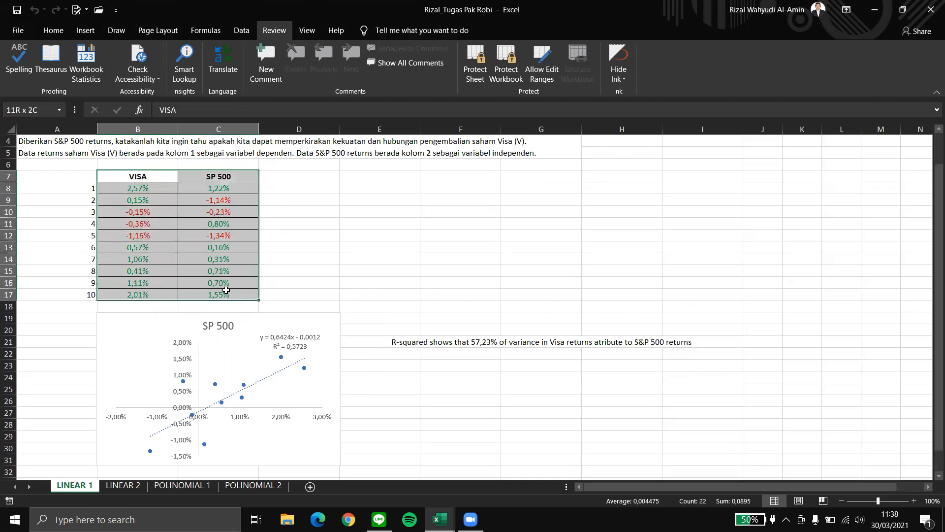
Check in the Excel add-in settings that the Analysis ToolPak is enabled, leaving the add-in selection as it is
{"action": "left_click", "coordinate": [237, 31]}
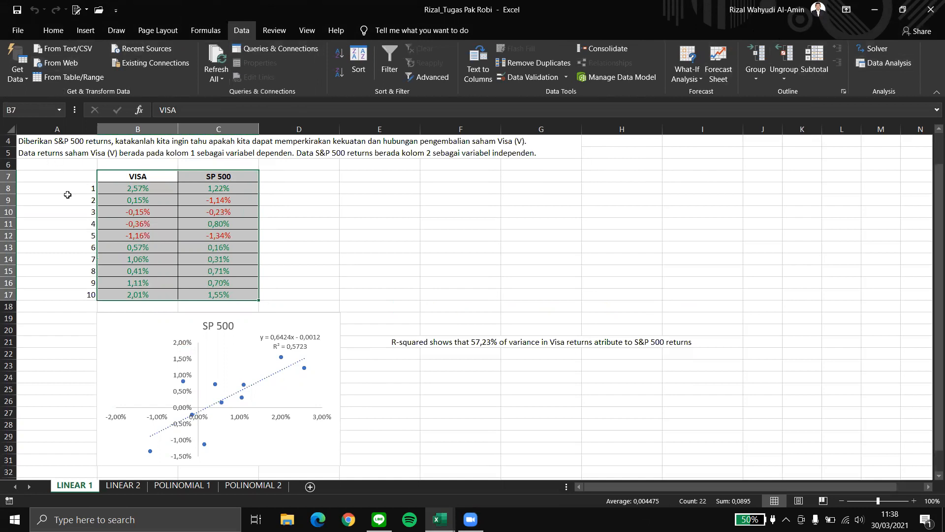
{"action": "left_click", "coordinate": [18, 30]}
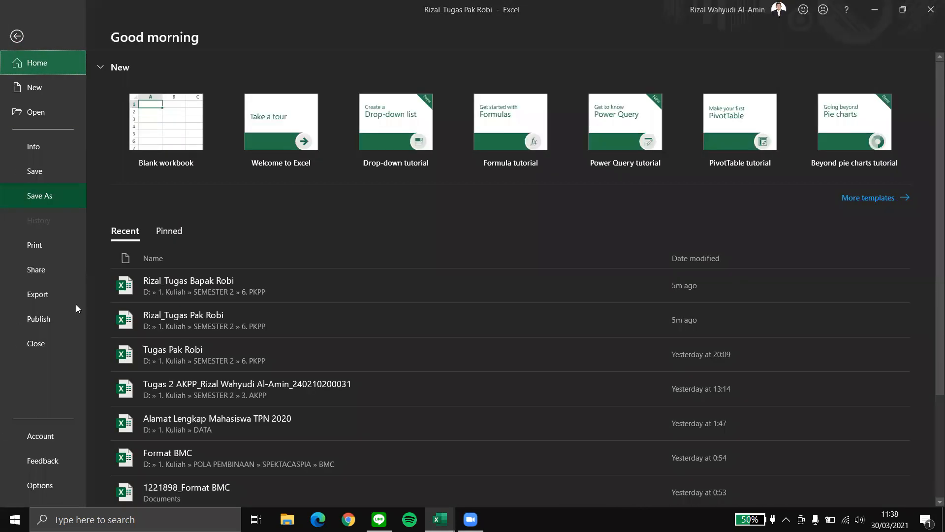
{"action": "left_click", "coordinate": [50, 482]}
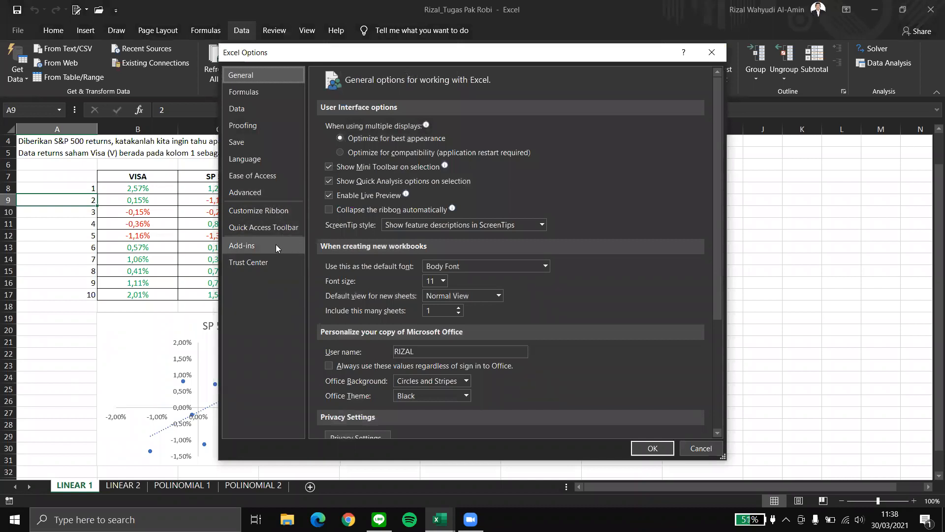
{"action": "left_click", "coordinate": [256, 245]}
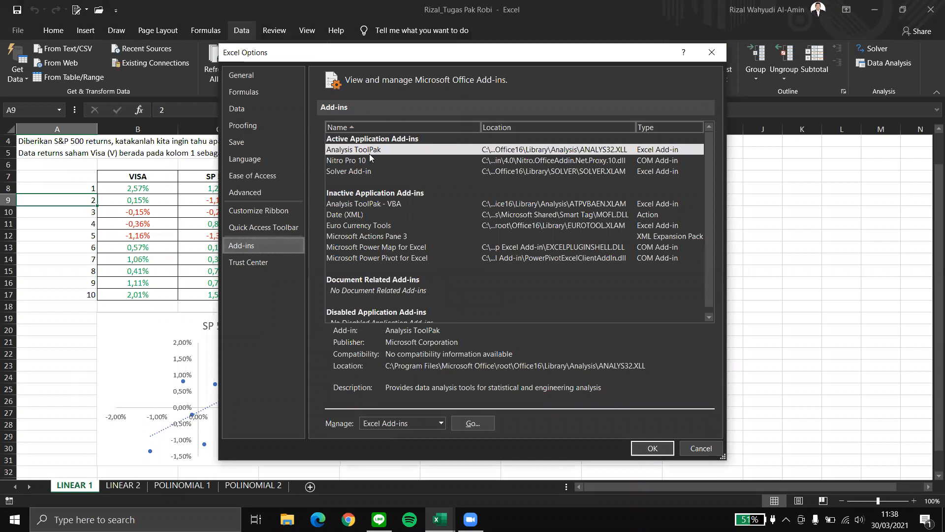
{"action": "left_click", "coordinate": [380, 204]}
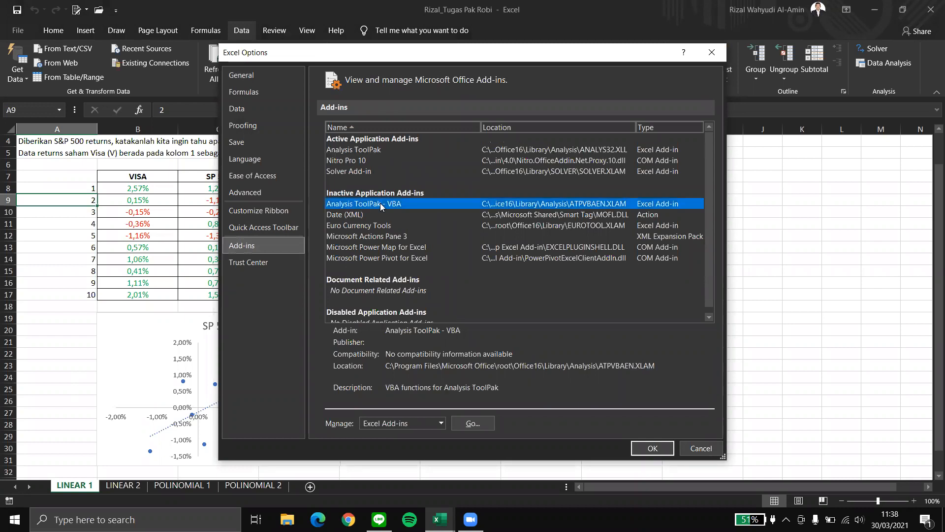
{"action": "left_click", "coordinate": [358, 216]}
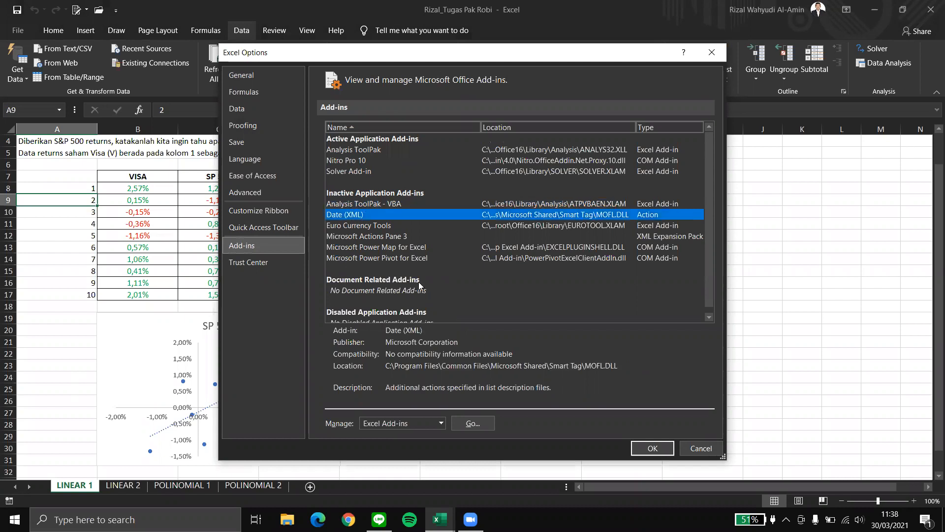
{"action": "left_click", "coordinate": [370, 151]}
{"action": "left_click", "coordinate": [472, 423]}
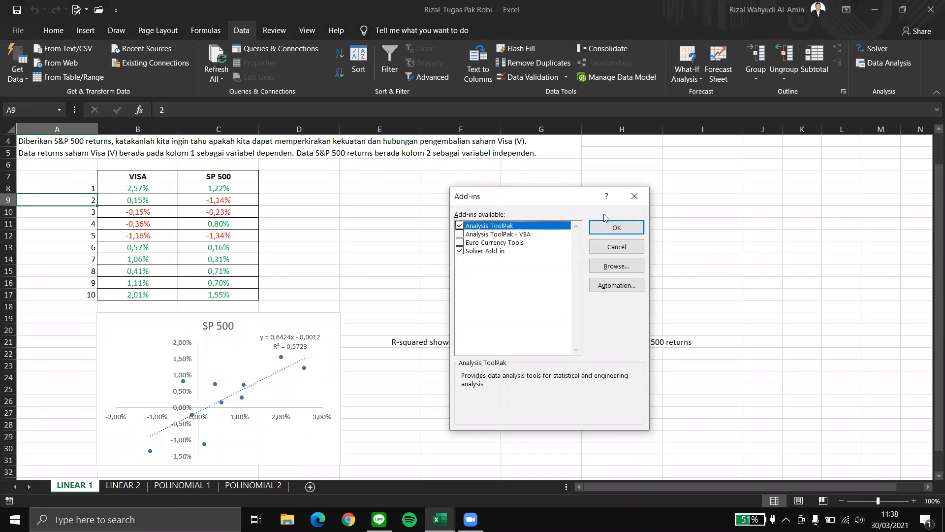
{"action": "left_click", "coordinate": [628, 222]}
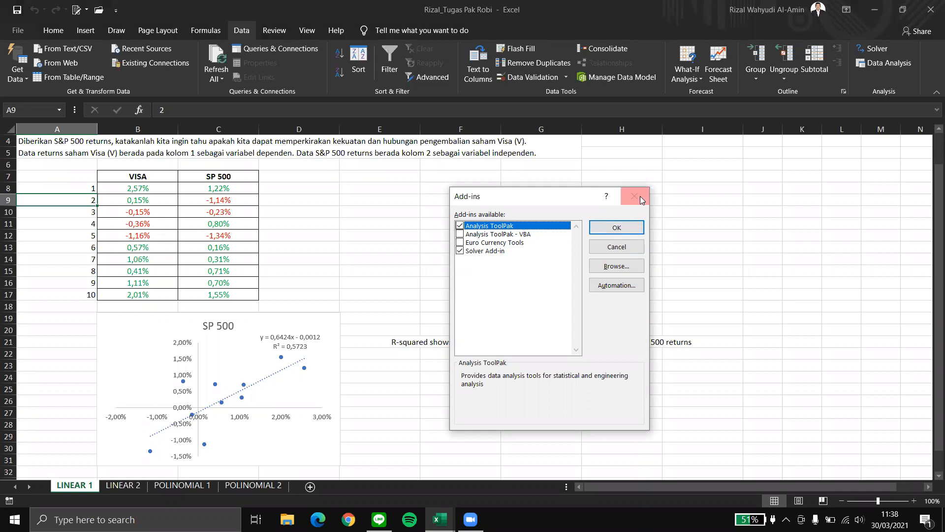
{"action": "left_click", "coordinate": [281, 287]}
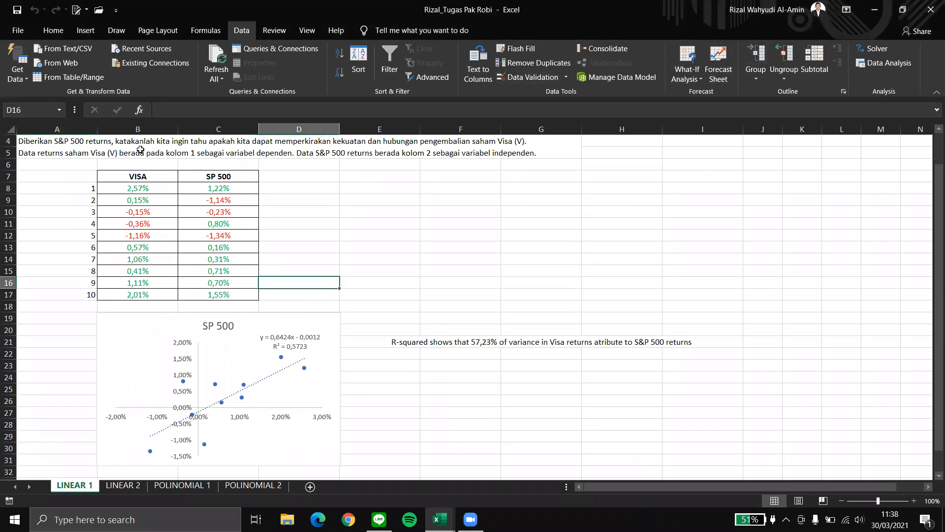
Select the VISA and SP 500 table B7:C17 and start the Regression tool from the data analysis tools
{"action": "left_click_drag", "start_coordinate": [137, 172], "coordinate": [226, 295]}
{"action": "left_click", "coordinate": [889, 63]}
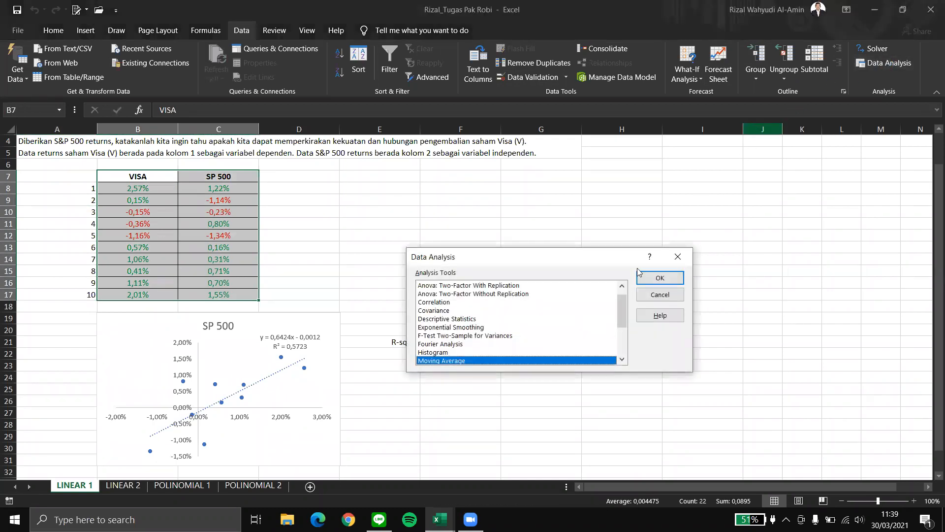
{"action": "scroll", "coordinate": [468, 317], "scroll_direction": "up", "scroll_amount": 1}
{"action": "scroll", "coordinate": [468, 318], "scroll_direction": "down", "scroll_amount": 3}
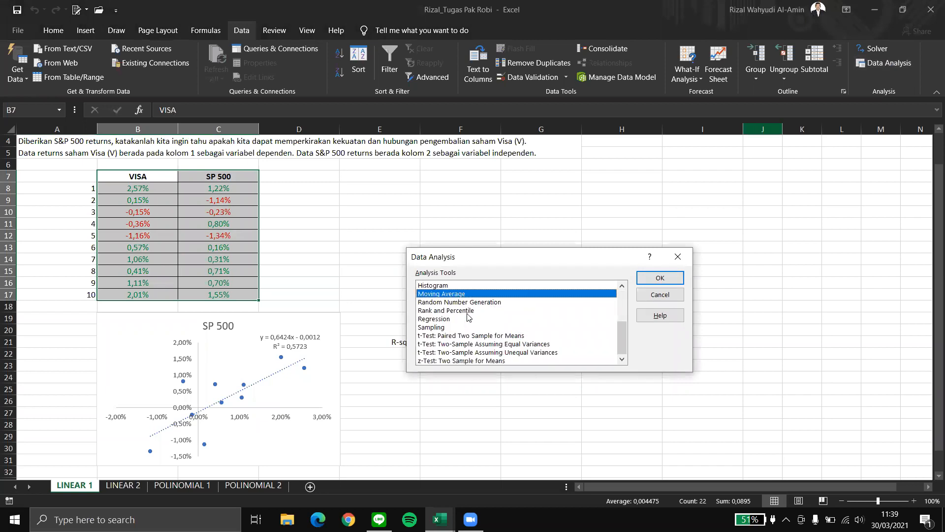
{"action": "left_click", "coordinate": [436, 319]}
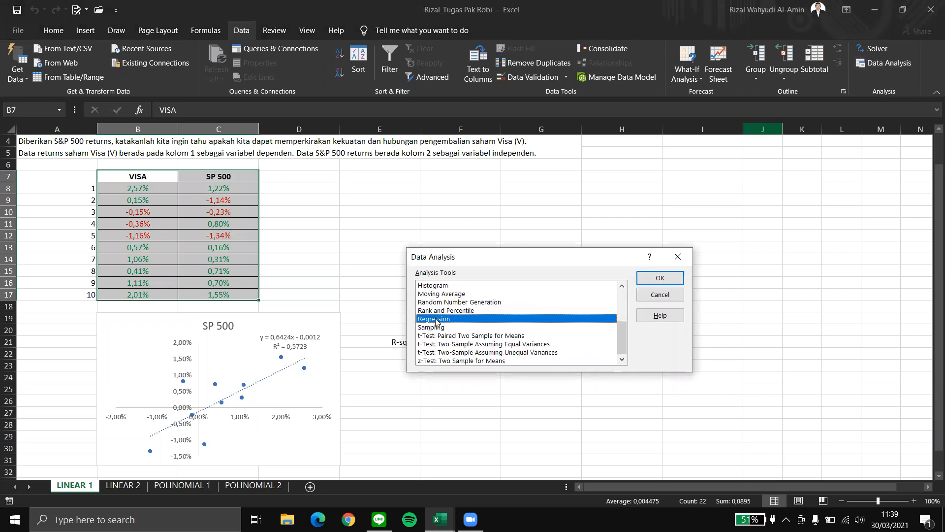
{"action": "left_click", "coordinate": [660, 279]}
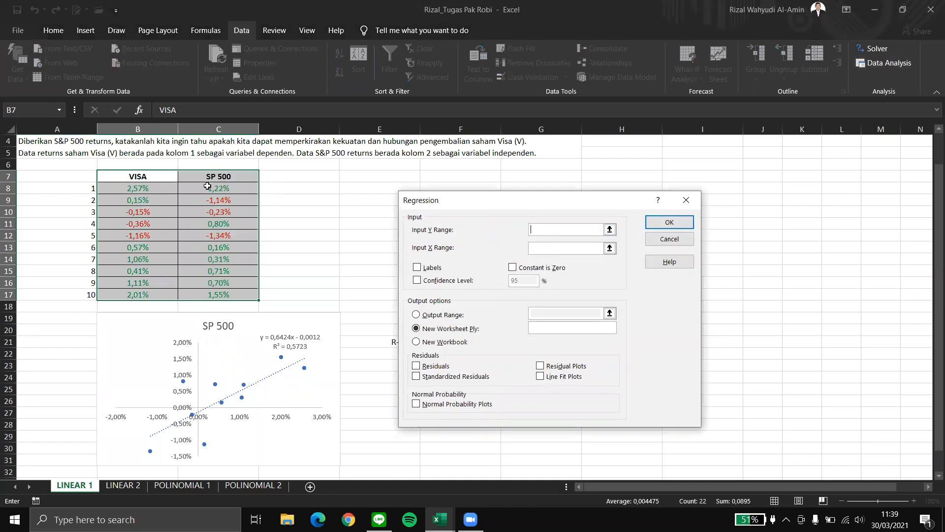
Set the regression's Input Y Range to the SP 500 values, $C$8:$C$17
{"action": "left_click", "coordinate": [214, 186]}
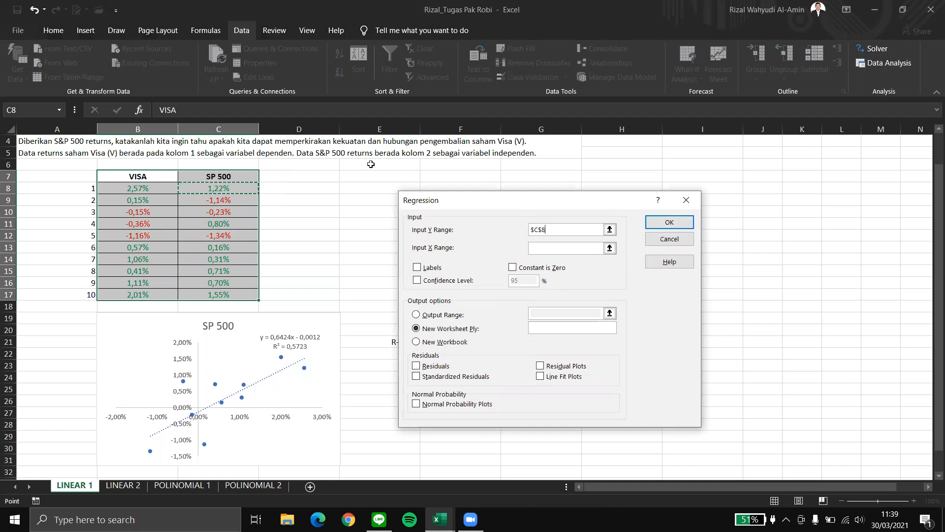
{"action": "left_click", "coordinate": [229, 209]}
{"action": "left_click_drag", "start_coordinate": [227, 192], "coordinate": [236, 294]}
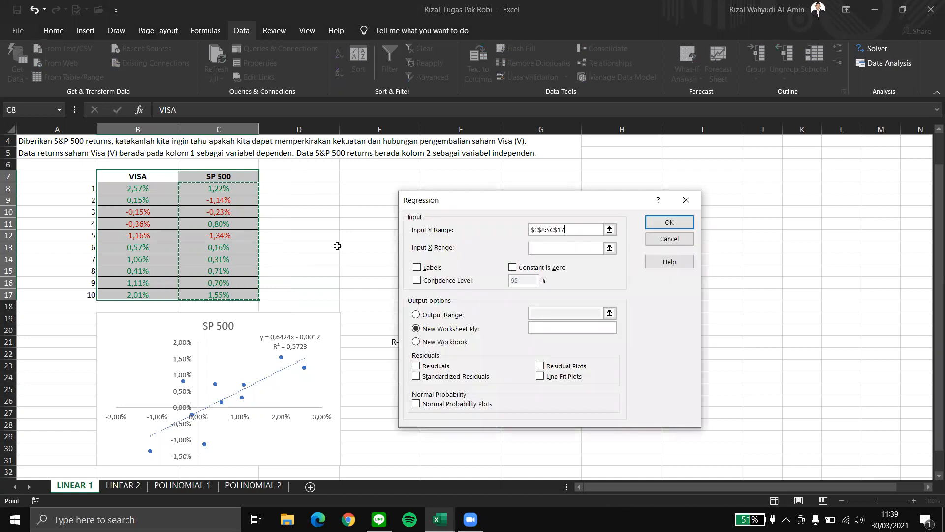
Set the regression's Input X Range to the VISA values, $B$8:$B$17, and close the analysis dialogs without running the regression
{"action": "left_click", "coordinate": [568, 248]}
{"action": "left_click_drag", "start_coordinate": [149, 188], "coordinate": [151, 294]}
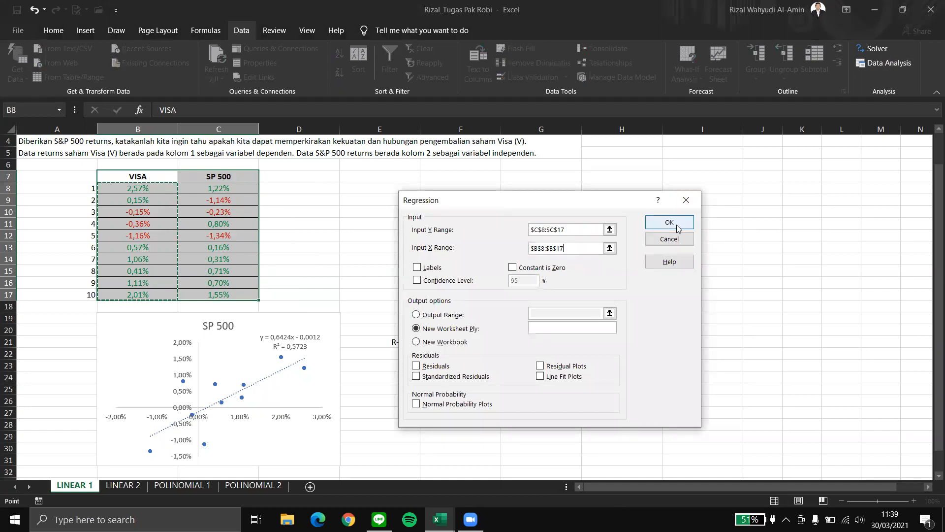
{"action": "left_click", "coordinate": [686, 200]}
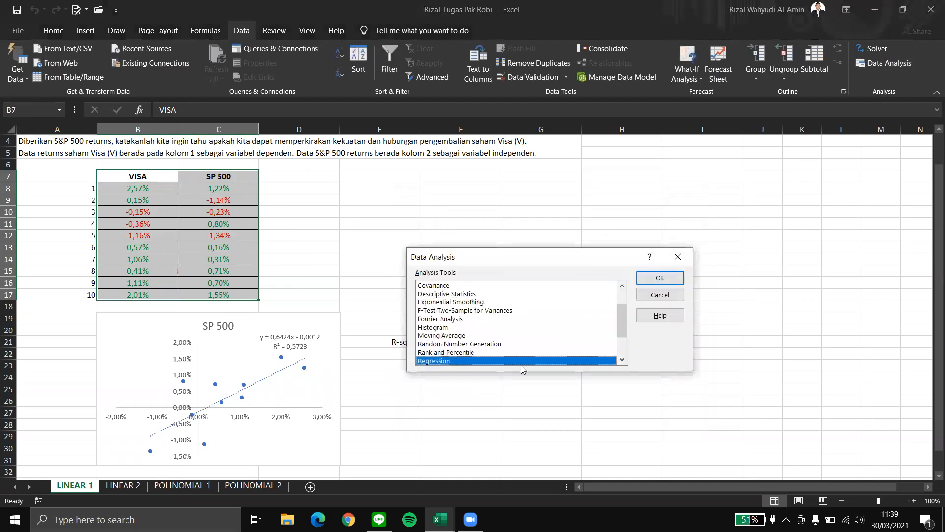
{"action": "left_click", "coordinate": [678, 257]}
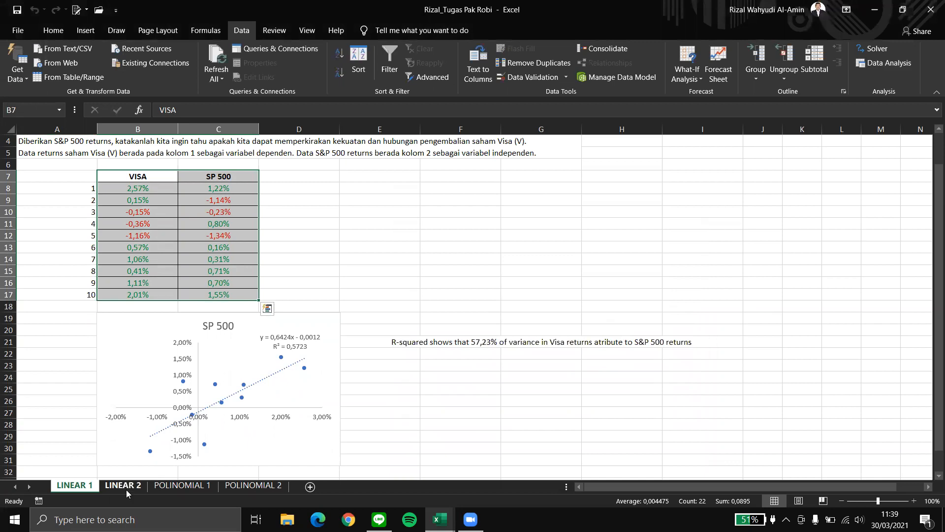
Review the regression summary output on the LINEAR 2 sheet and return to the LINEAR 1 sheet
{"action": "left_click", "coordinate": [123, 486]}
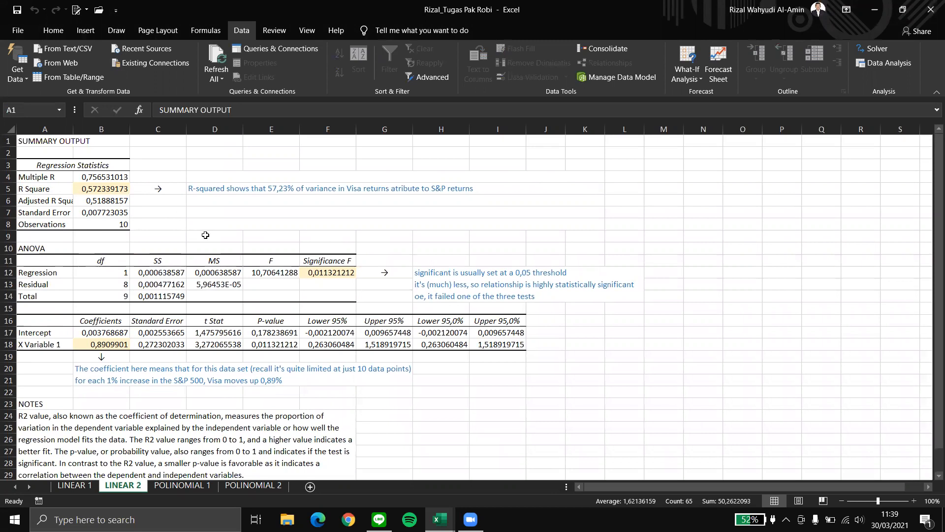
{"action": "left_click", "coordinate": [74, 485]}
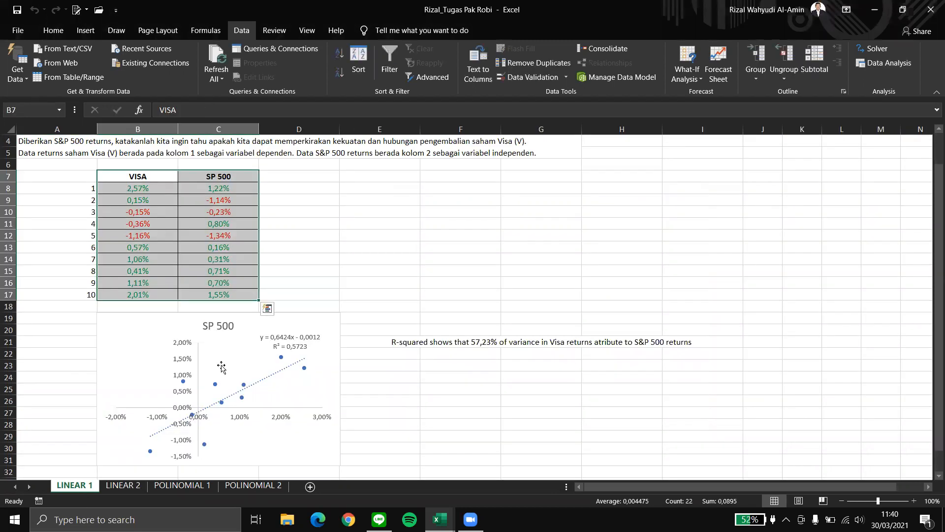
Examine the VISA and SP 500 columns of the returns table that feeds the scatter chart
{"action": "scroll", "coordinate": [253, 278], "scroll_direction": "up", "scroll_amount": 2}
{"action": "scroll", "coordinate": [359, 356], "scroll_direction": "down", "scroll_amount": 1}
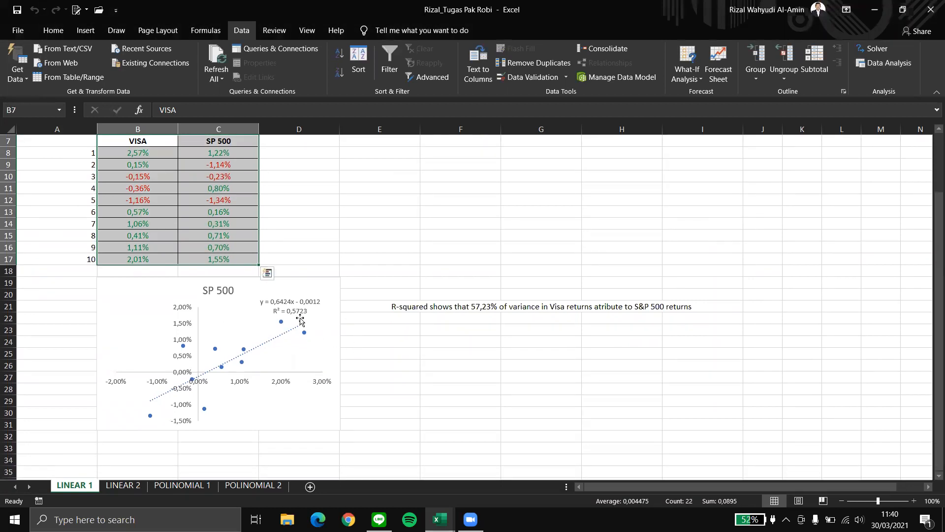
{"action": "left_click", "coordinate": [300, 320]}
{"action": "left_click", "coordinate": [277, 203]}
{"action": "scroll", "coordinate": [288, 251], "scroll_direction": "up", "scroll_amount": 2}
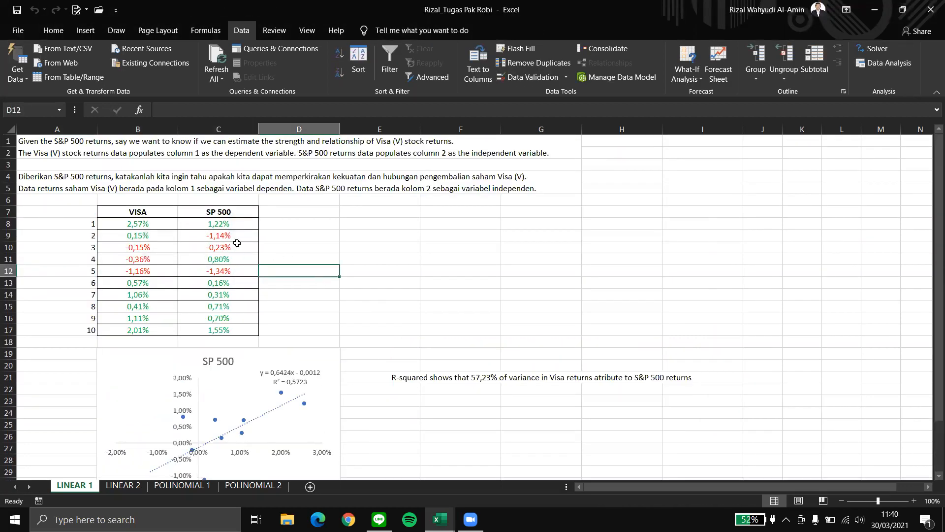
{"action": "left_click", "coordinate": [154, 225]}
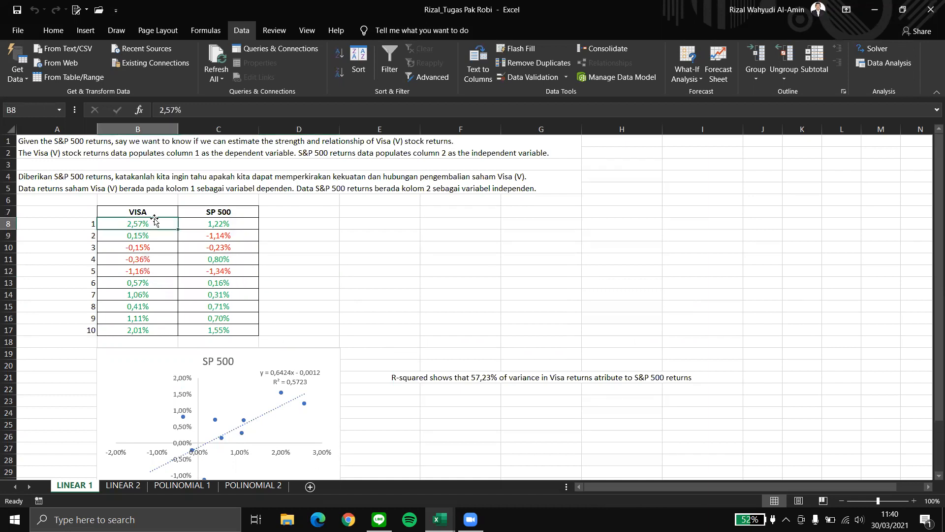
{"action": "left_click", "coordinate": [154, 212]}
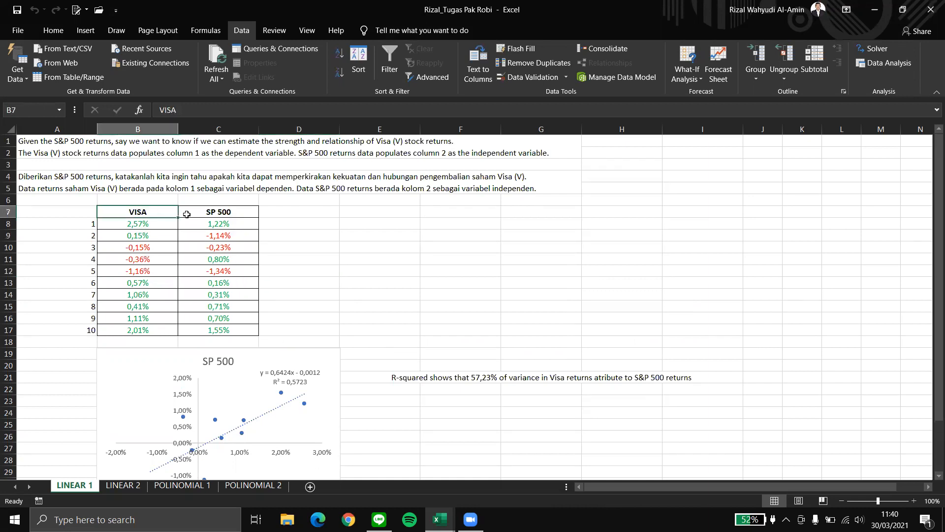
{"action": "left_click", "coordinate": [219, 210]}
{"action": "scroll", "coordinate": [405, 330], "scroll_direction": "down", "scroll_amount": 2}
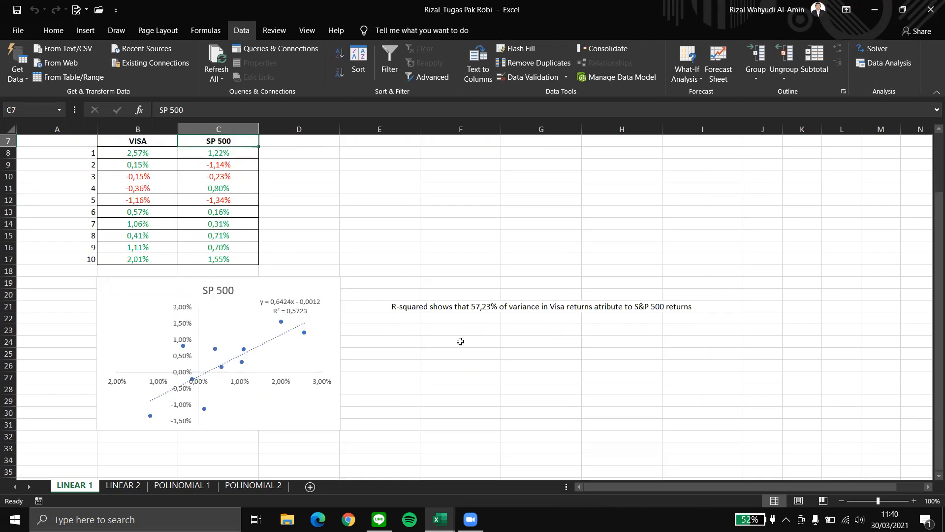
Examine the SP 500 scatter chart's trendline equation and R² label alongside the R-squared note beside the chart
{"action": "left_click", "coordinate": [301, 312]}
{"action": "scroll", "coordinate": [298, 312], "scroll_direction": "down", "scroll_amount": 5}
{"action": "scroll", "coordinate": [297, 312], "scroll_direction": "up", "scroll_amount": 2}
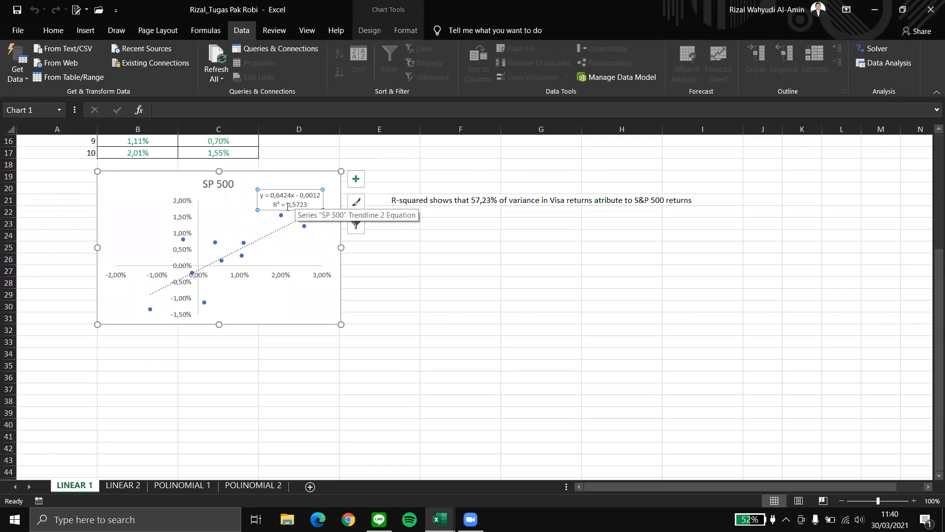
{"action": "left_click", "coordinate": [407, 315]}
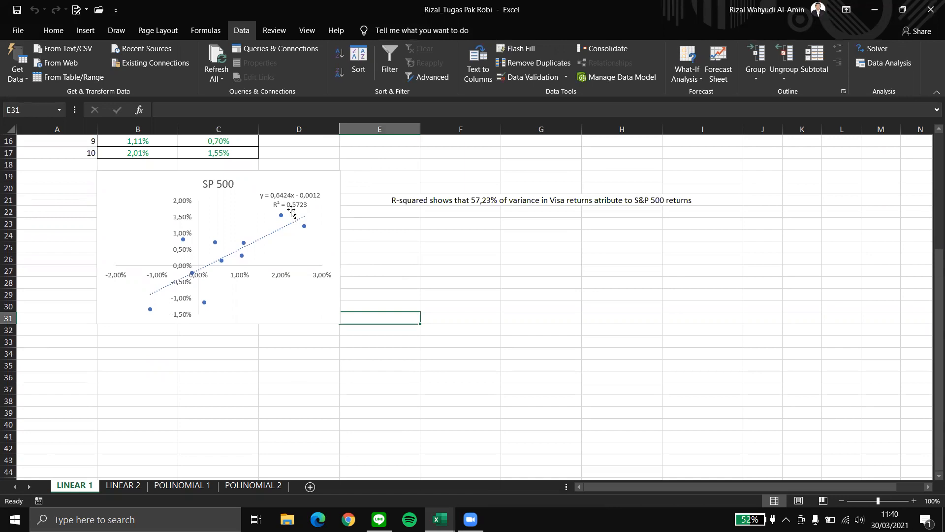
{"action": "left_click", "coordinate": [283, 262]}
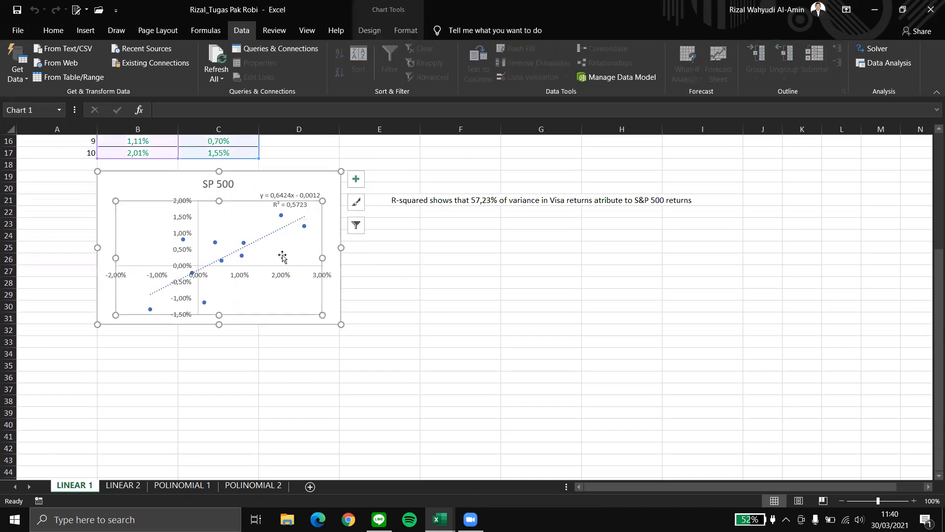
{"action": "left_click", "coordinate": [396, 293]}
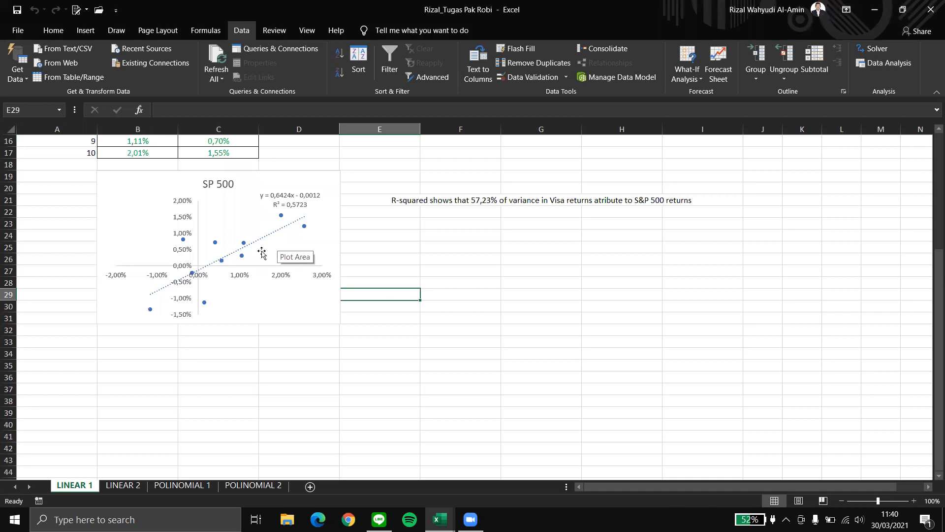
{"action": "scroll", "coordinate": [314, 261], "scroll_direction": "up", "scroll_amount": 2}
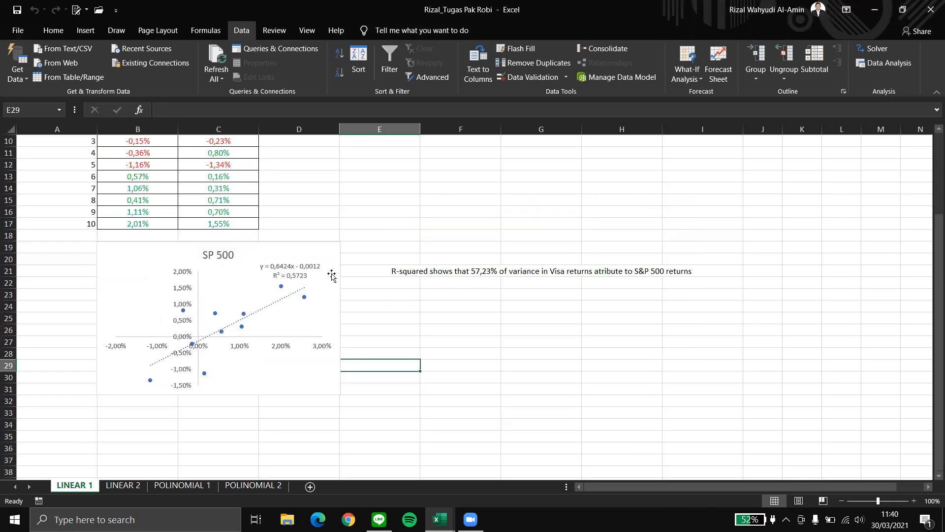
{"action": "left_click", "coordinate": [382, 315]}
{"action": "left_click", "coordinate": [438, 308]}
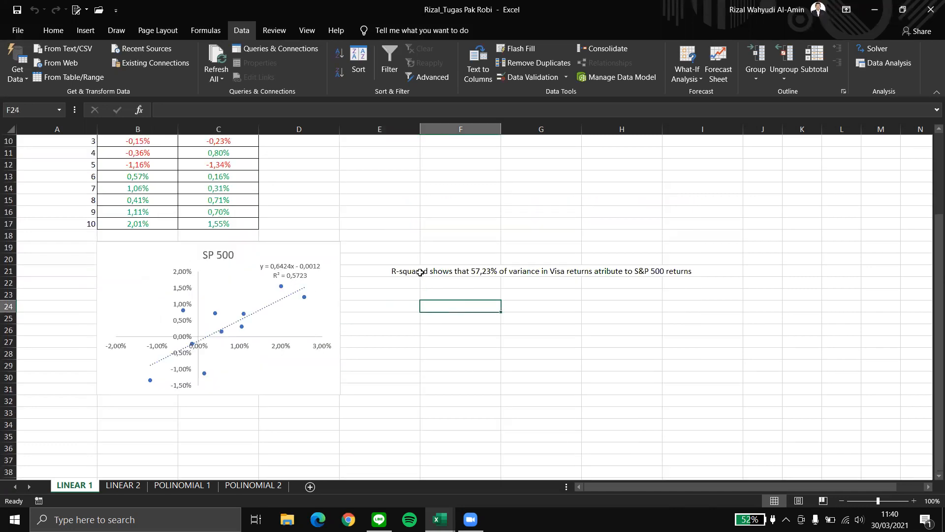
{"action": "left_click", "coordinate": [293, 321]}
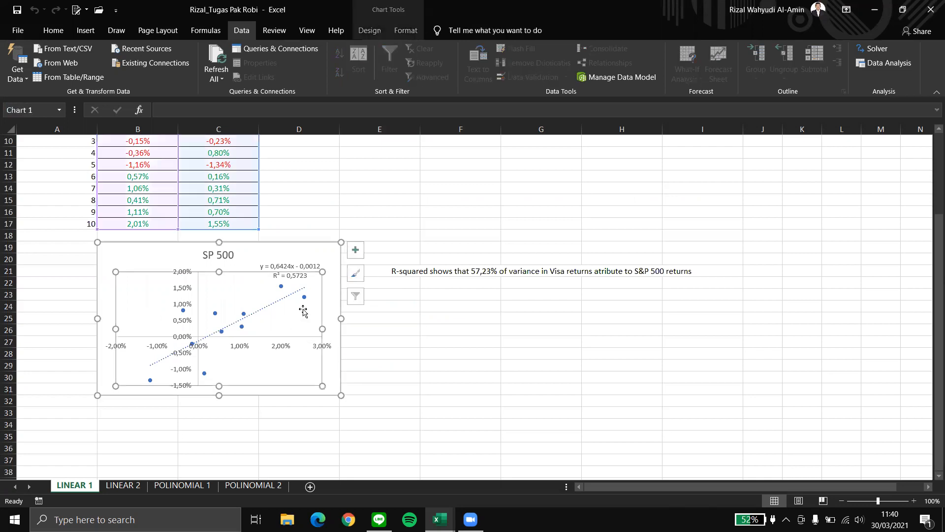
{"action": "left_click", "coordinate": [386, 330]}
{"action": "left_click", "coordinate": [310, 261]}
{"action": "scroll", "coordinate": [323, 348], "scroll_direction": "down", "scroll_amount": 3}
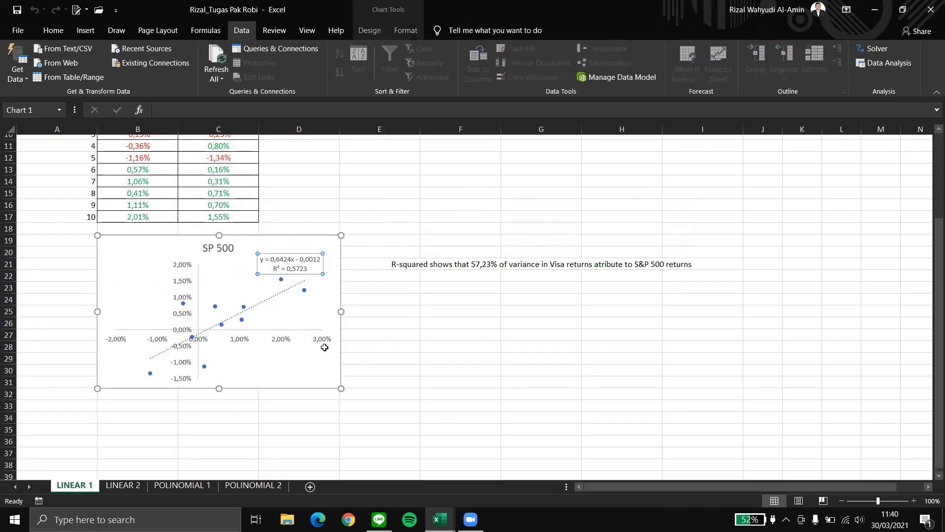
{"action": "scroll", "coordinate": [292, 295], "scroll_direction": "up", "scroll_amount": 1}
{"action": "left_click", "coordinate": [296, 401]}
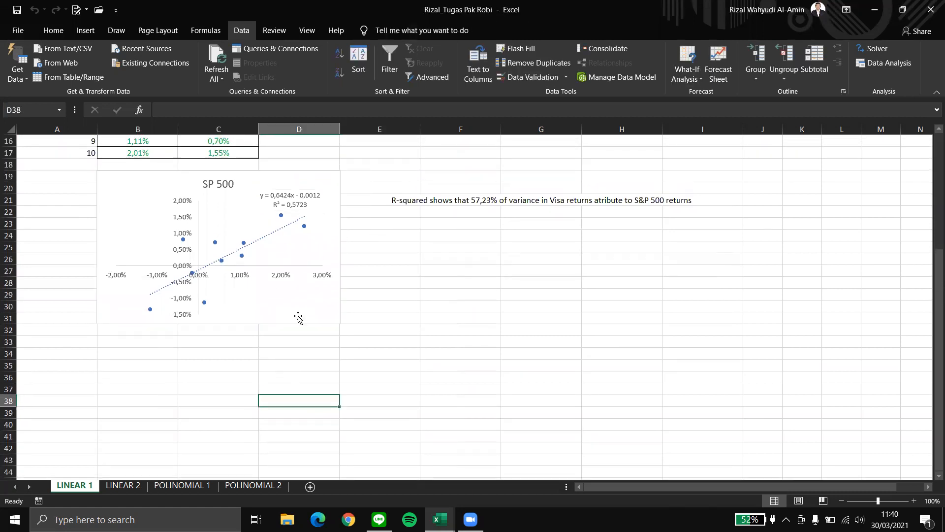
{"action": "left_click", "coordinate": [297, 317]}
{"action": "left_click", "coordinate": [355, 389]}
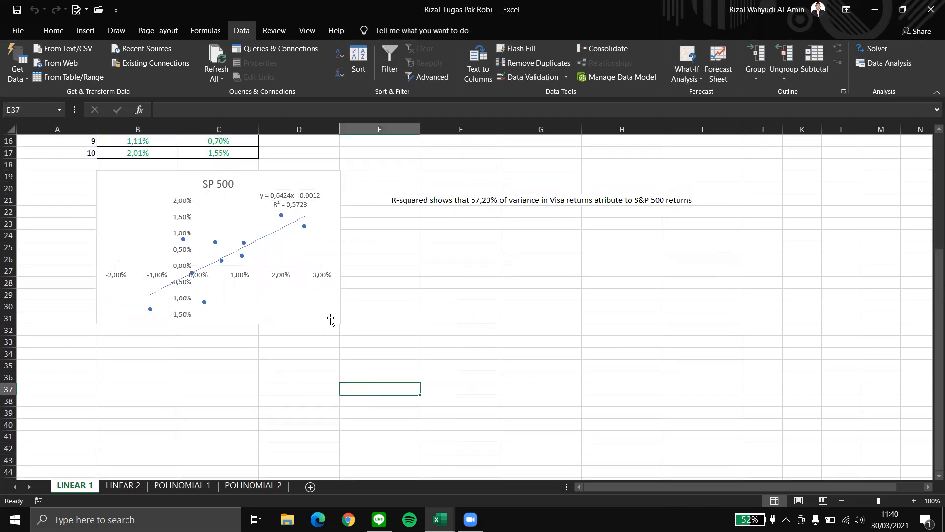
{"action": "left_click", "coordinate": [331, 320]}
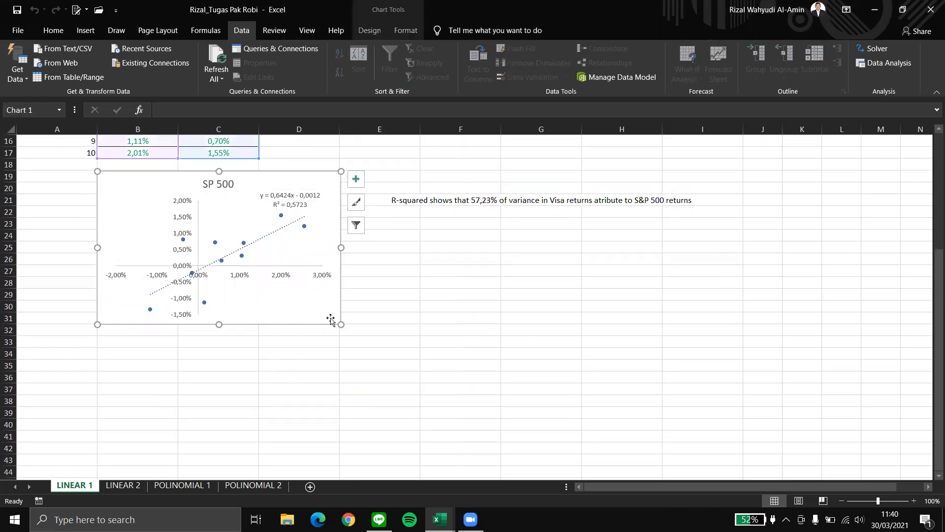
{"action": "left_click", "coordinate": [190, 380]}
{"action": "left_click", "coordinate": [155, 344]}
{"action": "left_click", "coordinate": [257, 312]}
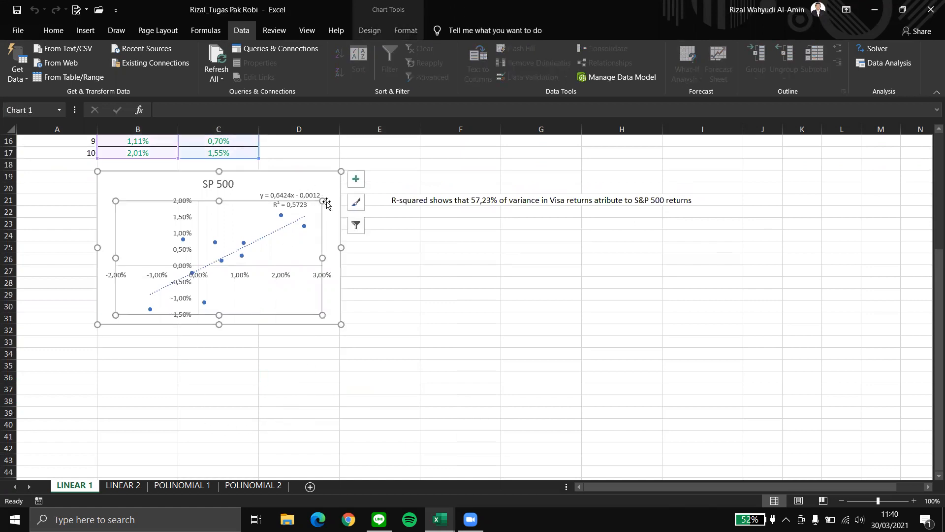
{"action": "left_click", "coordinate": [398, 282]}
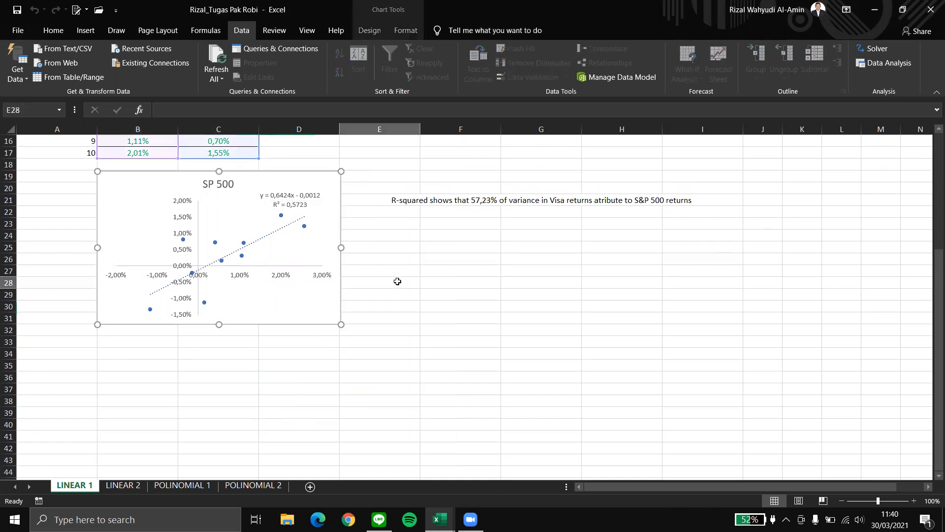
{"action": "left_click", "coordinate": [289, 205]}
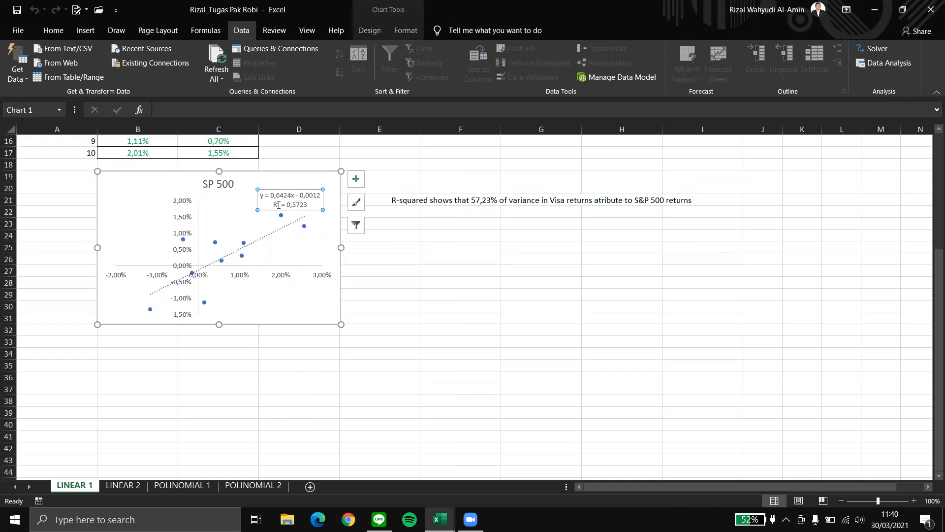
{"action": "left_click", "coordinate": [418, 324]}
Copy the SP 500 scatter chart and paste the duplicate below the original, starting at cell B33
{"action": "left_click", "coordinate": [309, 187]}
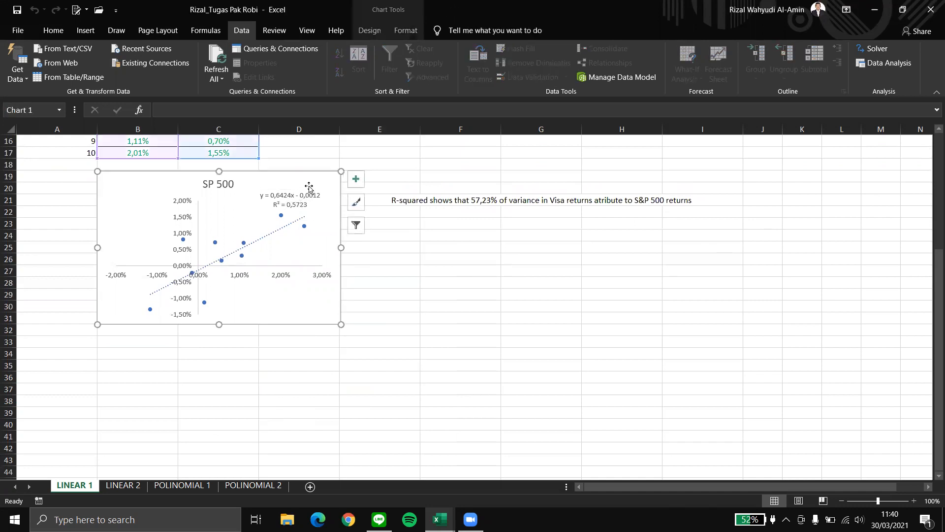
{"action": "left_click", "coordinate": [152, 343]}
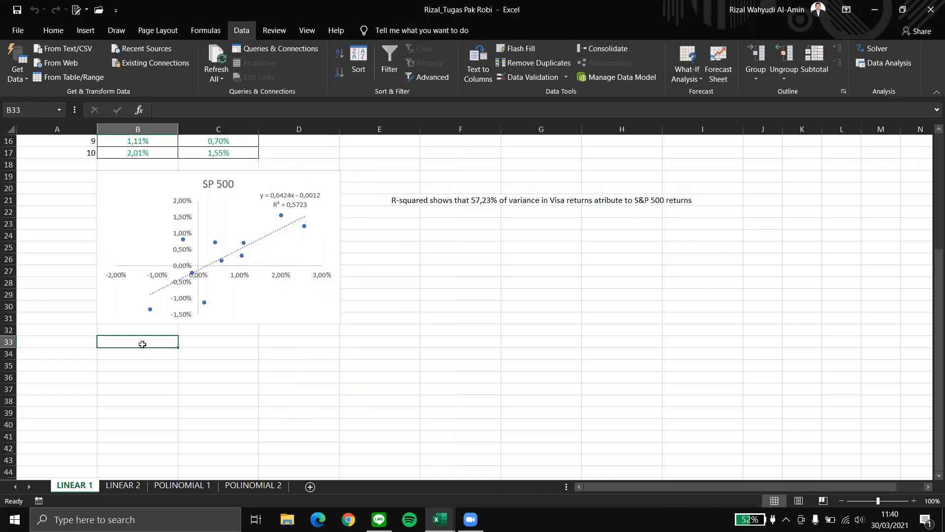
{"action": "key", "text": "ctrl+v"}
{"action": "scroll", "coordinate": [260, 321], "scroll_direction": "down", "scroll_amount": 3}
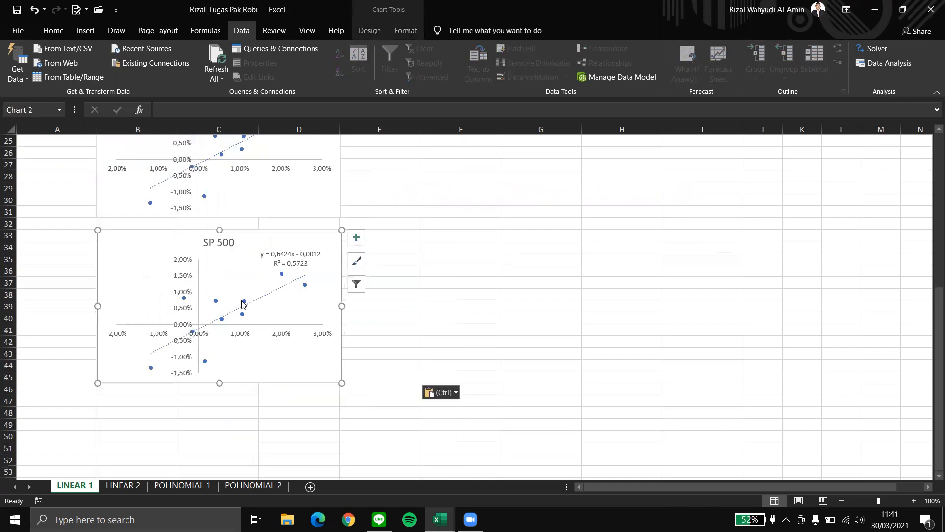
{"action": "scroll", "coordinate": [276, 236], "scroll_direction": "up", "scroll_amount": 3}
Change the trendline of the lower, duplicated SP 500 chart to a polynomial of order 2
{"action": "left_click", "coordinate": [281, 231]}
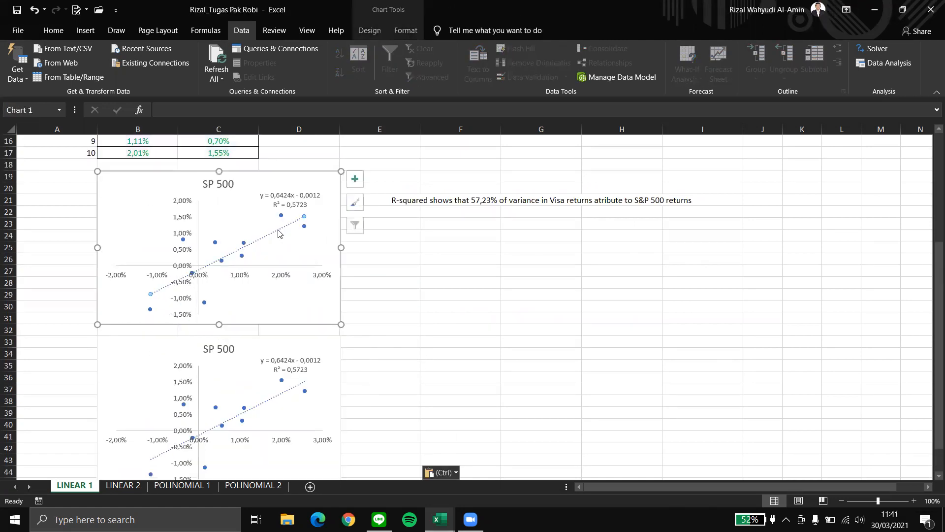
{"action": "scroll", "coordinate": [423, 345], "scroll_direction": "down", "scroll_amount": 1}
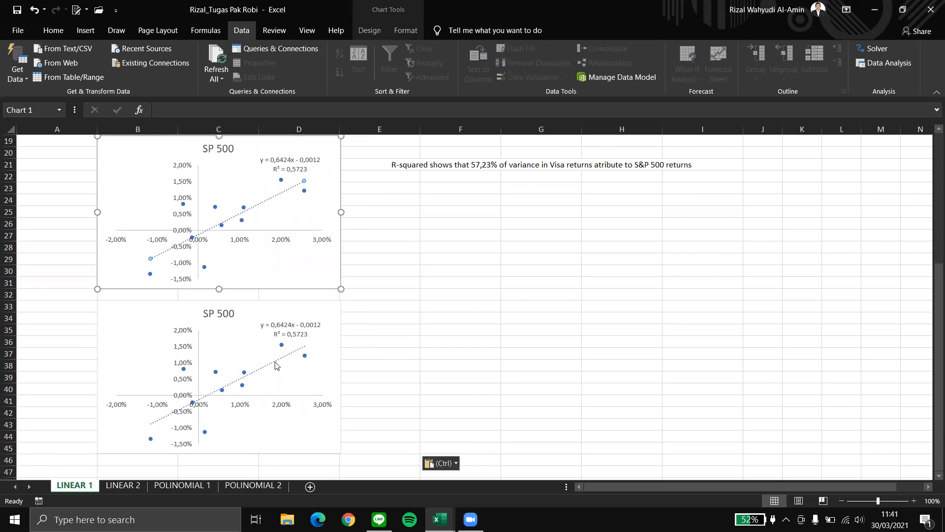
{"action": "left_click", "coordinate": [275, 365]}
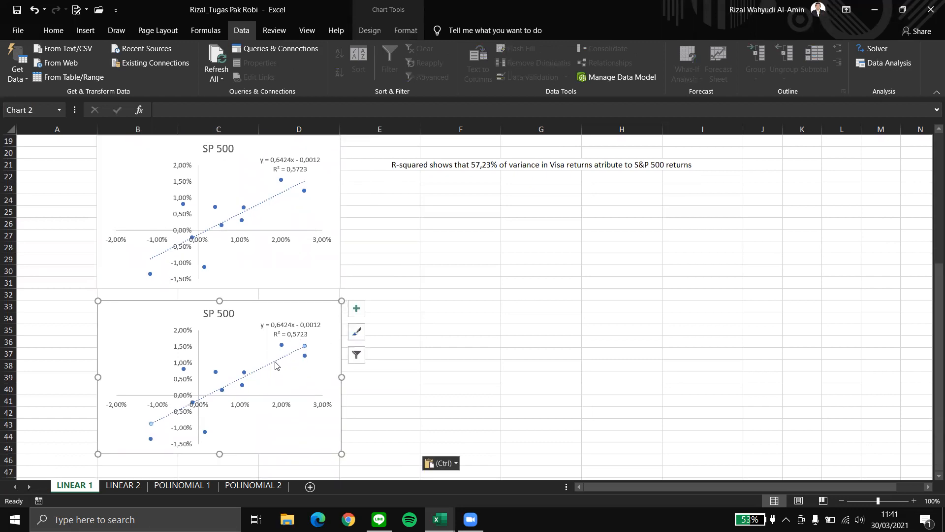
{"action": "double_click", "coordinate": [273, 366]}
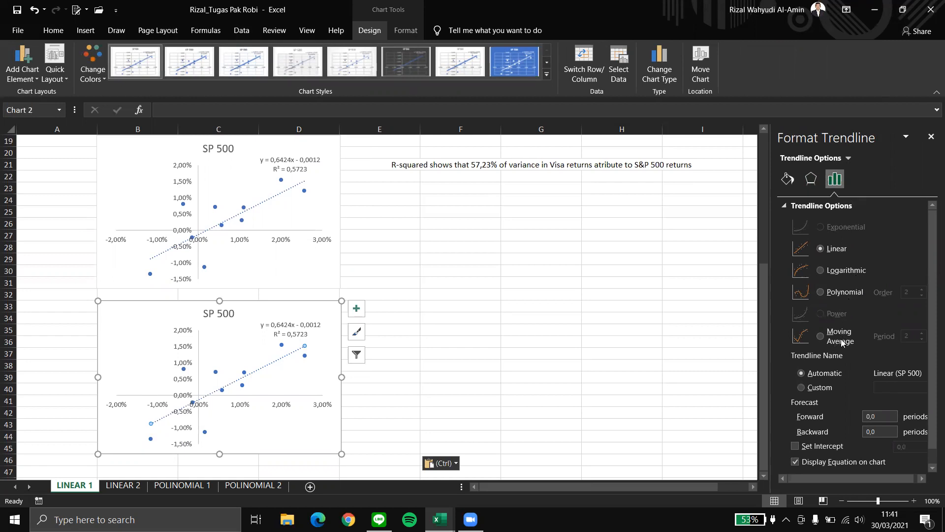
{"action": "left_click", "coordinate": [820, 292]}
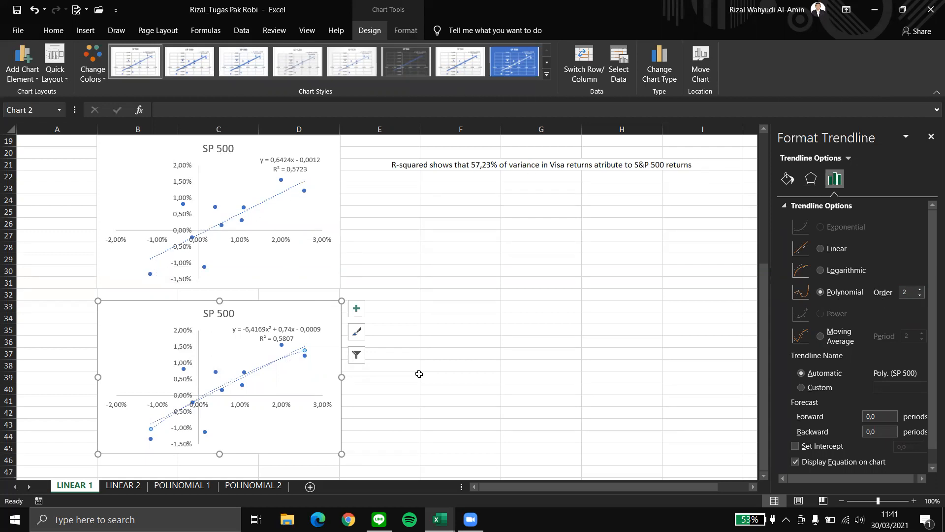
{"action": "scroll", "coordinate": [285, 378], "scroll_direction": "down", "scroll_amount": 1}
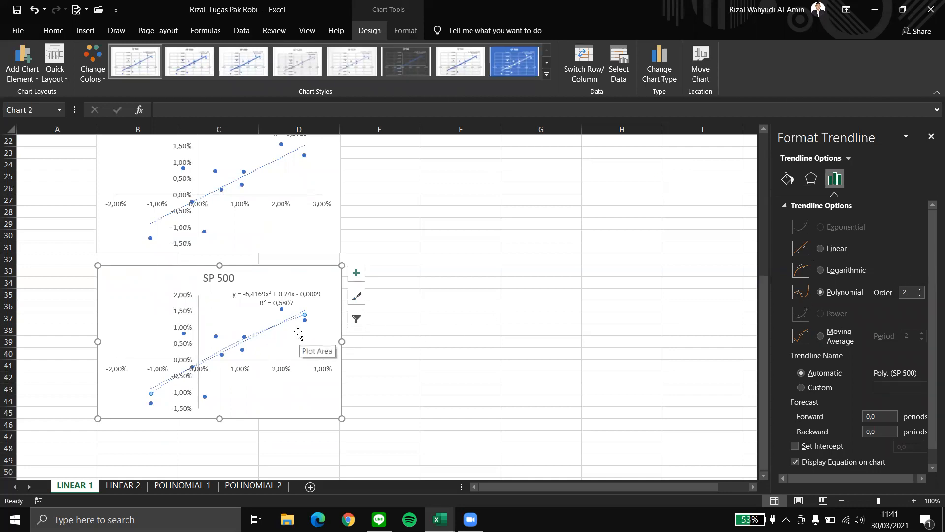
{"action": "scroll", "coordinate": [302, 331], "scroll_direction": "up", "scroll_amount": 2}
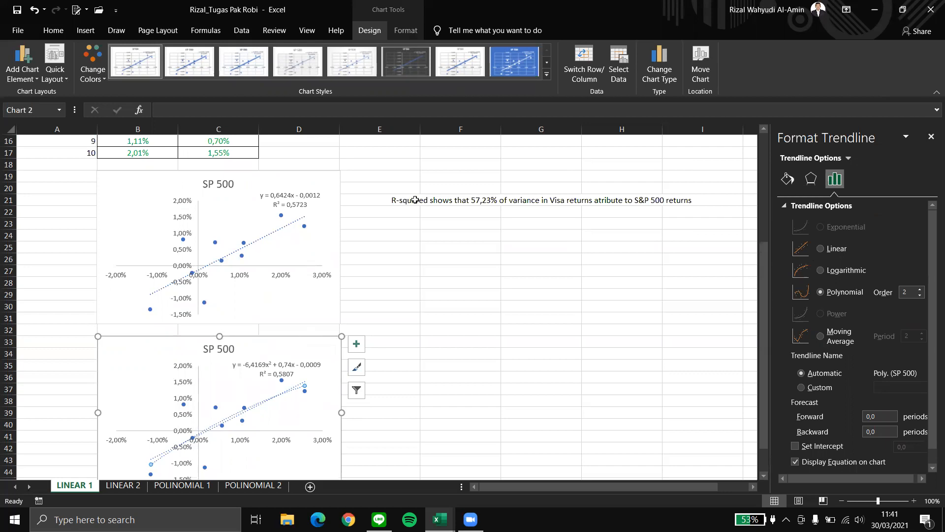
{"action": "scroll", "coordinate": [427, 226], "scroll_direction": "up", "scroll_amount": 4}
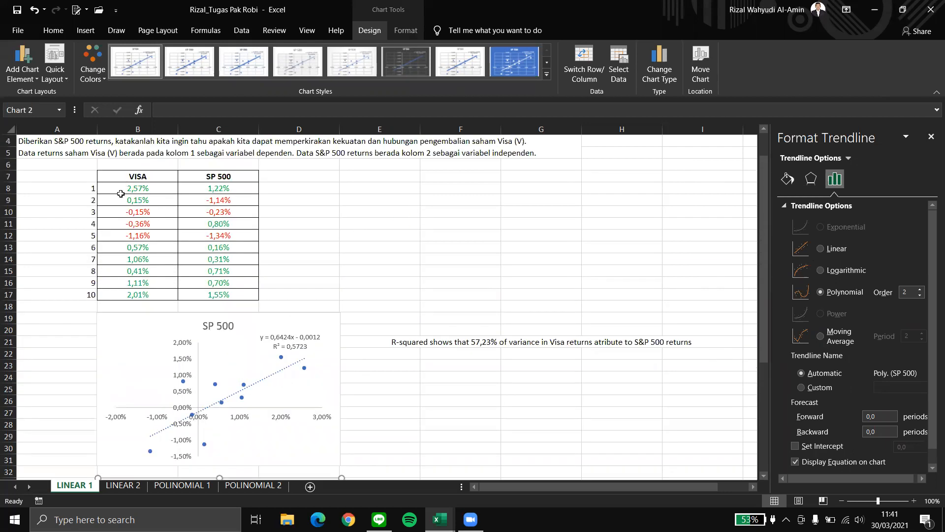
Raise the polynomial trendline of the lower, duplicated SP 500 chart to order 6
{"action": "scroll", "coordinate": [297, 305], "scroll_direction": "down", "scroll_amount": 3}
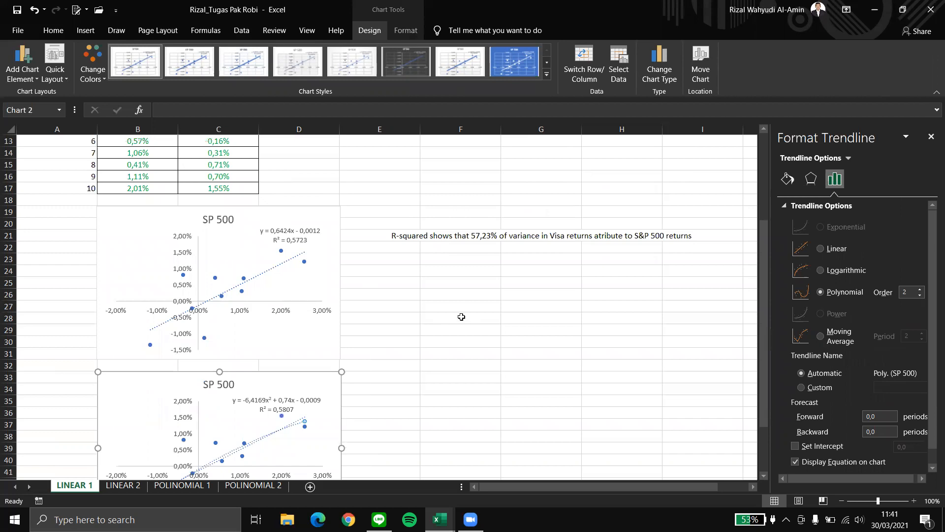
{"action": "scroll", "coordinate": [461, 317], "scroll_direction": "down", "scroll_amount": 3}
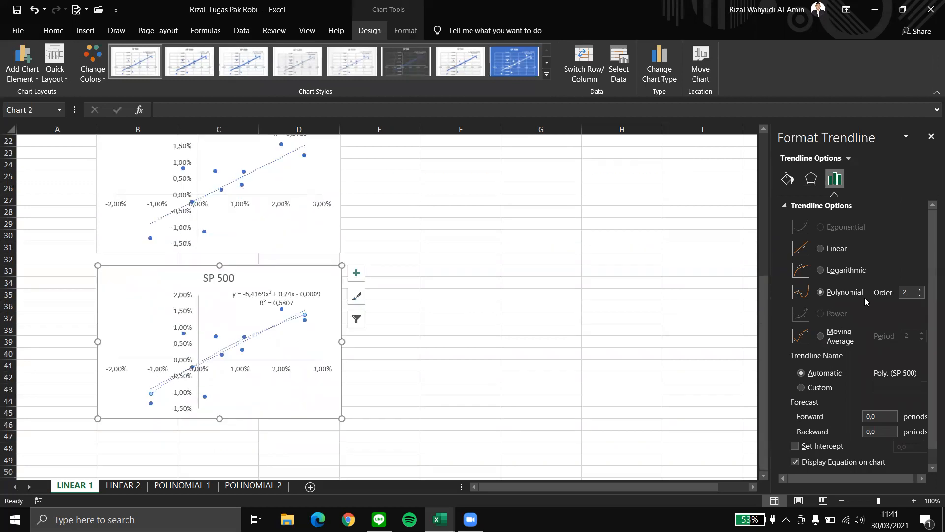
{"action": "left_click", "coordinate": [921, 291]}
{"action": "left_click", "coordinate": [921, 290]}
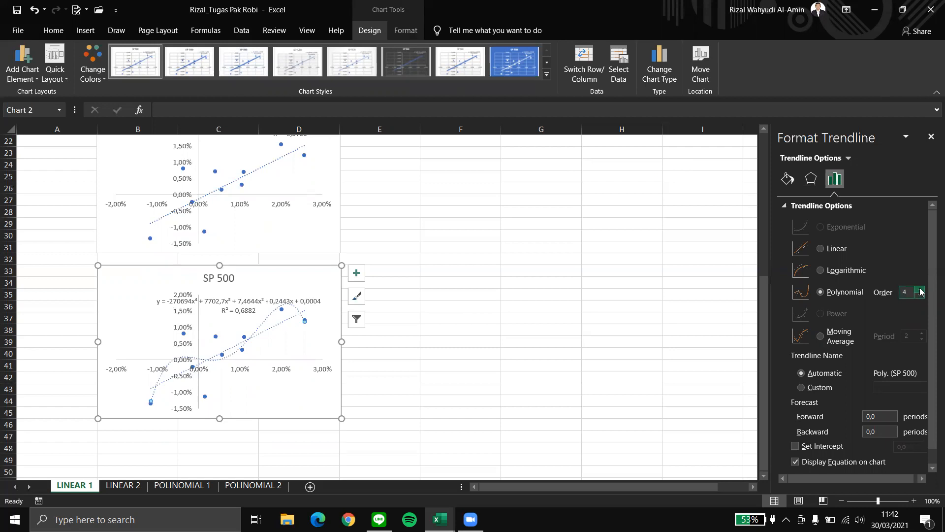
{"action": "left_click", "coordinate": [921, 291]}
{"action": "left_click", "coordinate": [920, 291]}
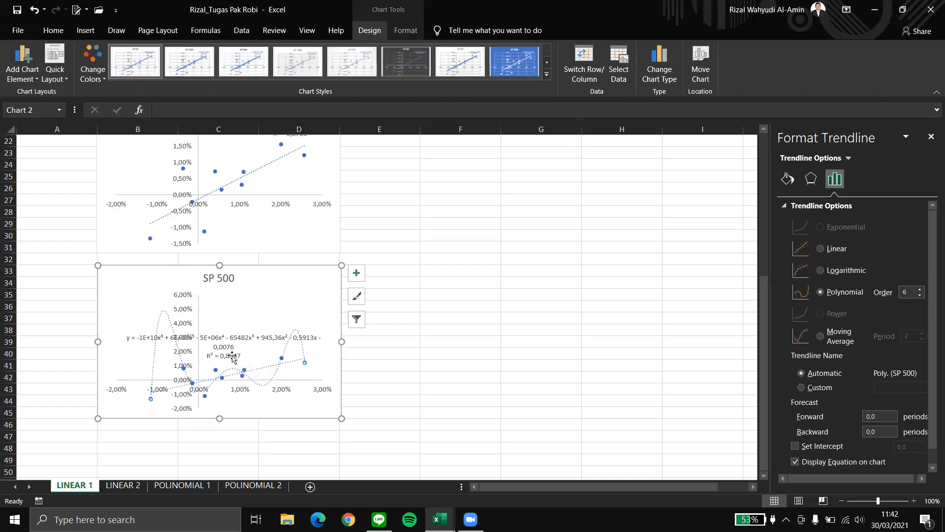
Compare the linear and polynomial SP 500 charts, including their R² labels, with the VISA and SP 500 returns in B8:C17
{"action": "scroll", "coordinate": [459, 369], "scroll_direction": "up", "scroll_amount": 2}
{"action": "scroll", "coordinate": [459, 369], "scroll_direction": "down", "scroll_amount": 2}
{"action": "scroll", "coordinate": [236, 361], "scroll_direction": "up", "scroll_amount": 4}
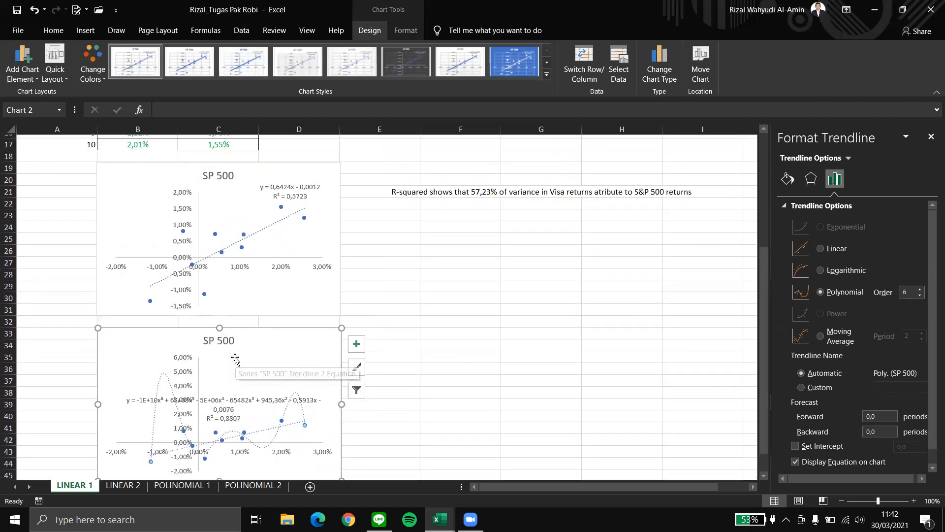
{"action": "scroll", "coordinate": [231, 275], "scroll_direction": "down", "scroll_amount": 2}
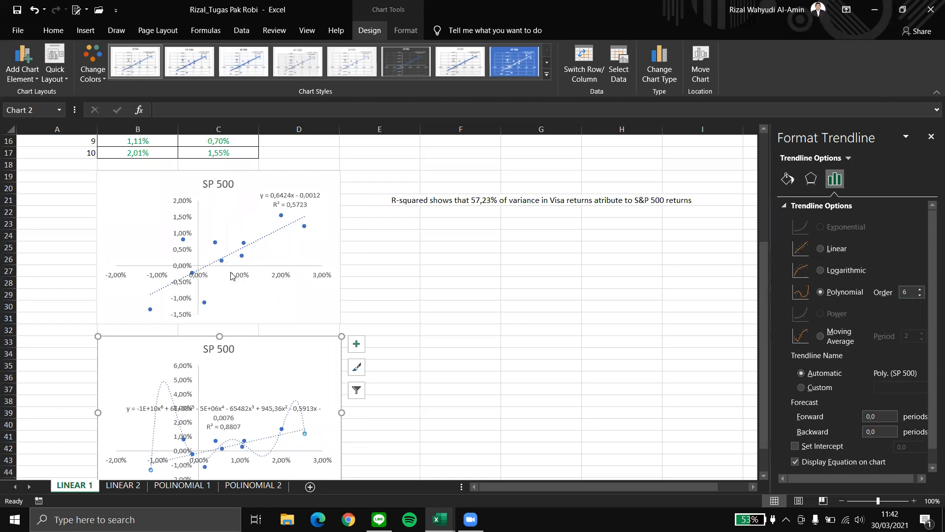
{"action": "scroll", "coordinate": [260, 217], "scroll_direction": "up", "scroll_amount": 3}
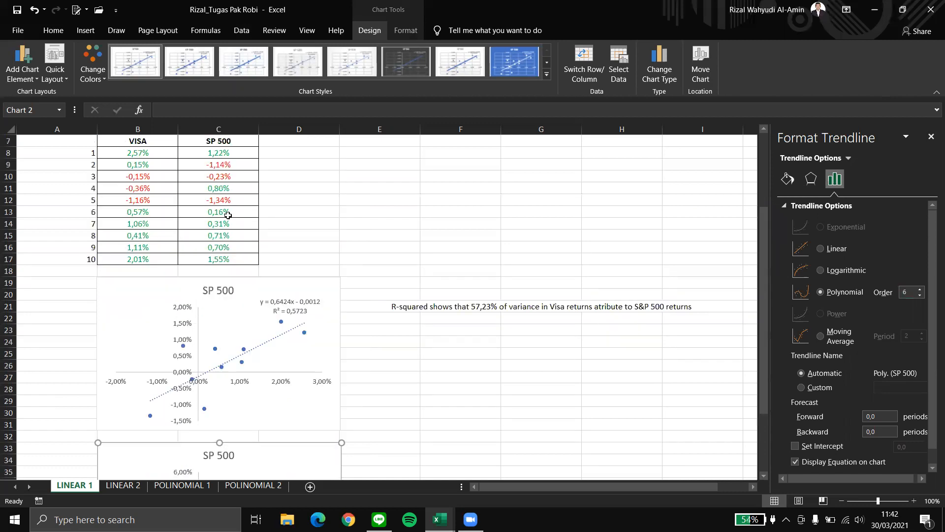
{"action": "left_click_drag", "start_coordinate": [149, 152], "coordinate": [252, 261]}
{"action": "scroll", "coordinate": [460, 371], "scroll_direction": "down", "scroll_amount": 1}
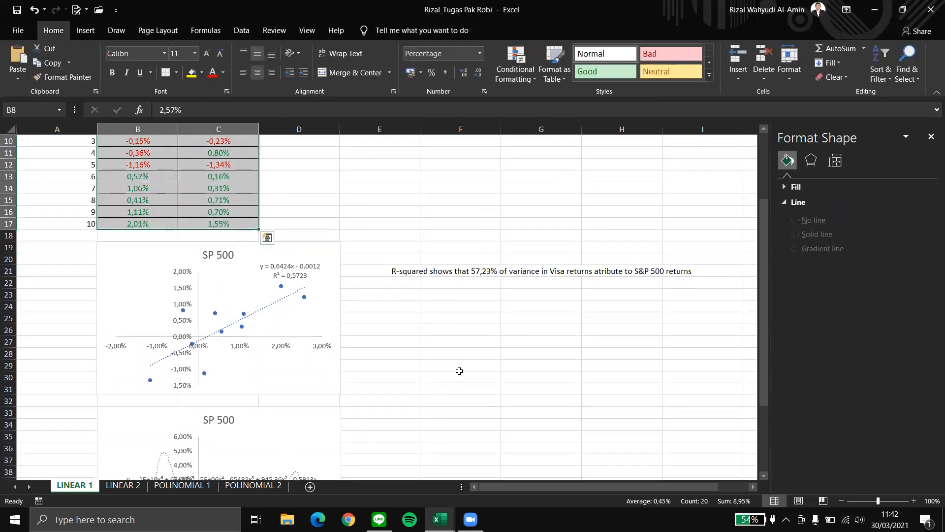
{"action": "left_click", "coordinate": [441, 379]}
{"action": "scroll", "coordinate": [438, 384], "scroll_direction": "down", "scroll_amount": 4}
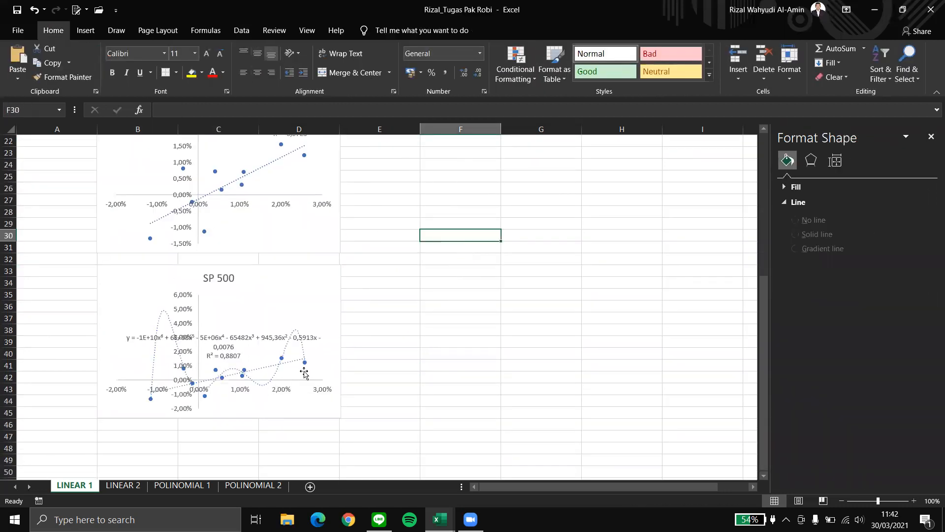
{"action": "scroll", "coordinate": [308, 377], "scroll_direction": "up", "scroll_amount": 3}
{"action": "left_click", "coordinate": [515, 340]}
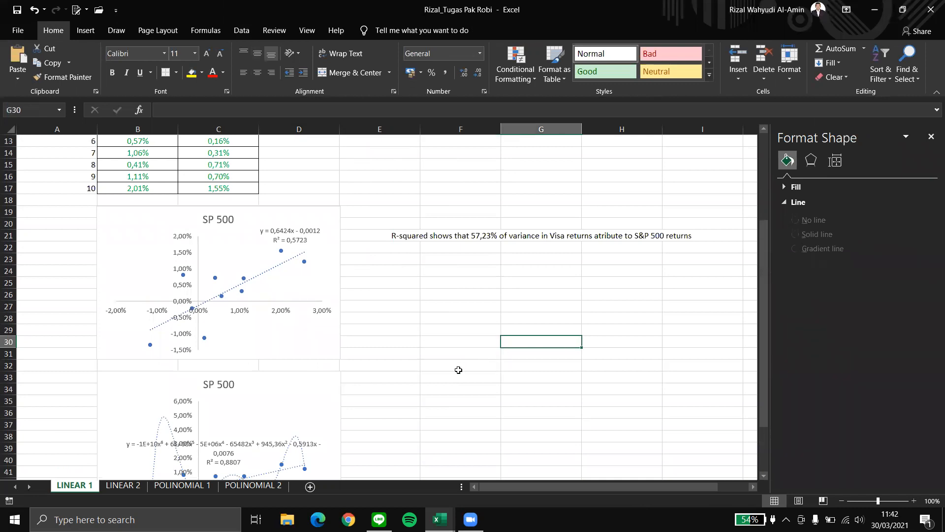
Switch to the POLINOMIAL 1 sheet and unprotect it with the sheet password
{"action": "left_click", "coordinate": [187, 486]}
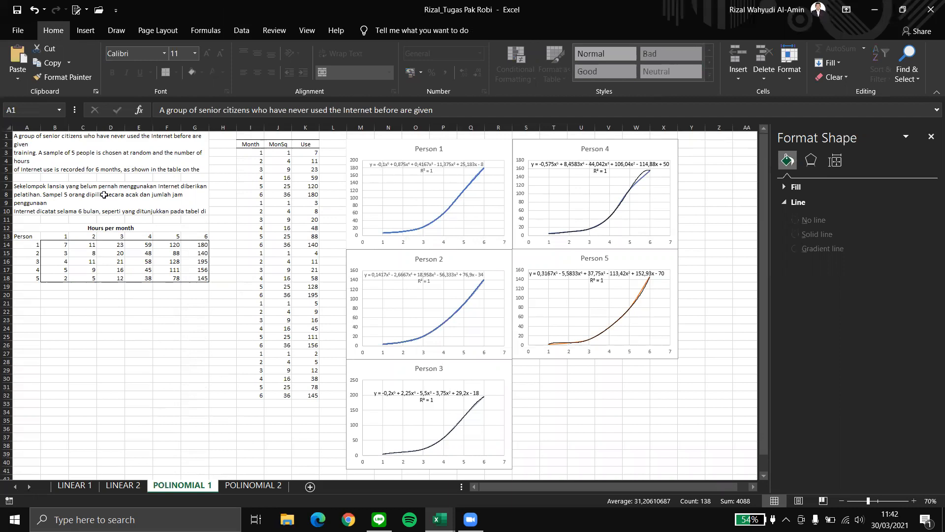
{"action": "left_click", "coordinate": [274, 31]}
{"action": "left_click", "coordinate": [486, 67]}
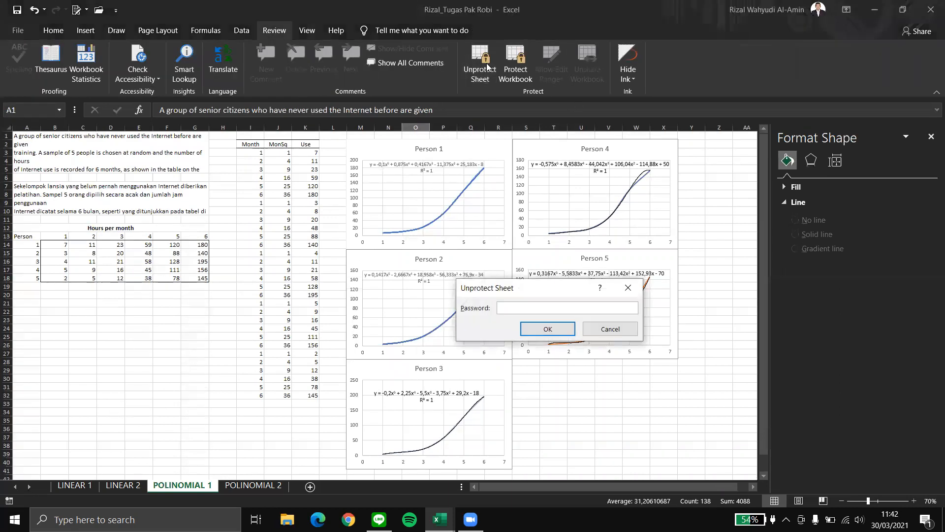
{"action": "key", "text": "Return"}
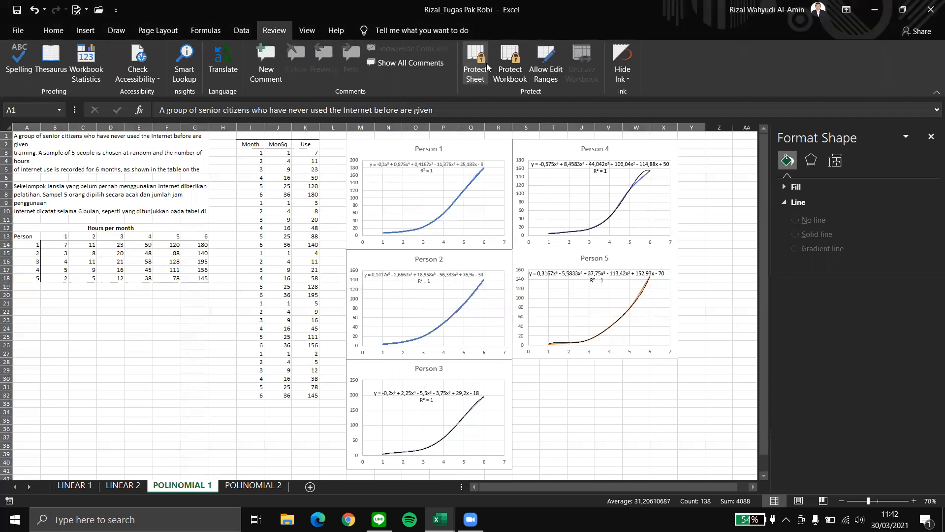
{"action": "left_click", "coordinate": [241, 261]}
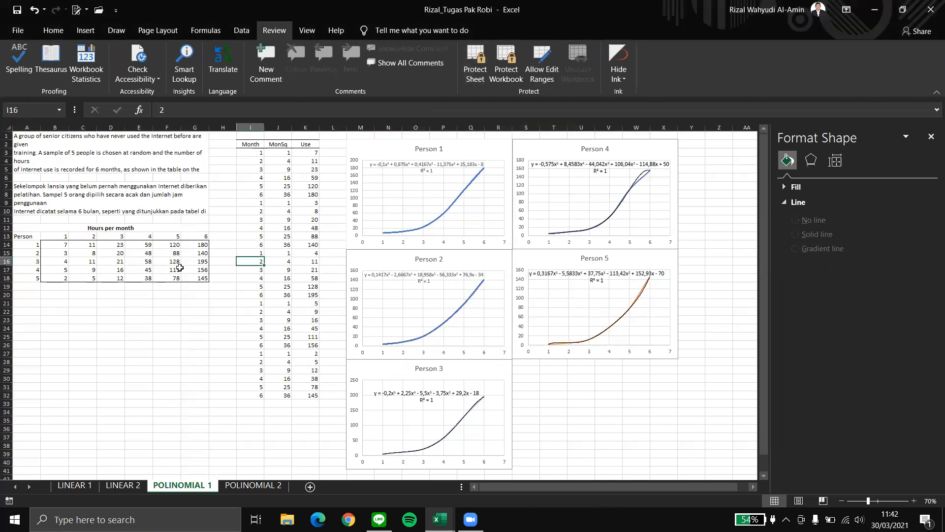
Examine the Internet training problem text, the Person column and the month headers of the Hours per month table
{"action": "left_click", "coordinate": [108, 197]}
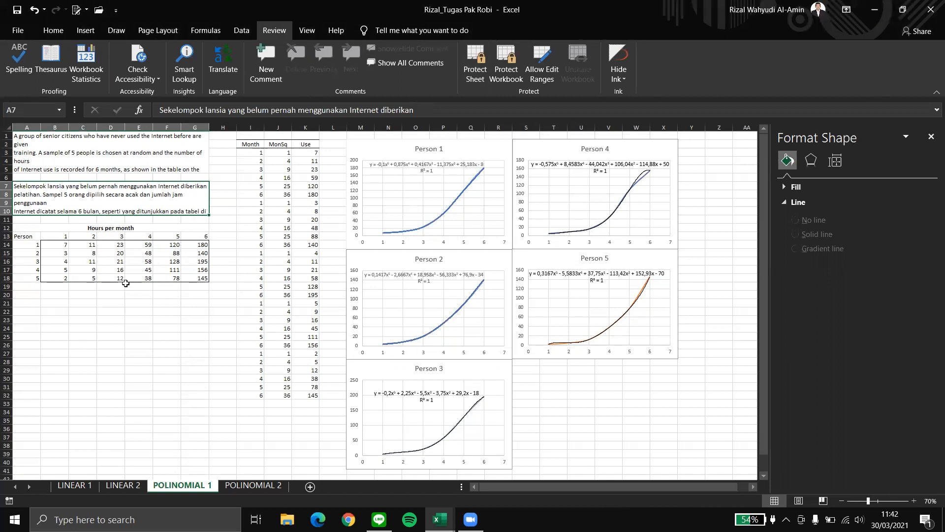
{"action": "left_click", "coordinate": [111, 304]}
{"action": "left_click", "coordinate": [108, 246]}
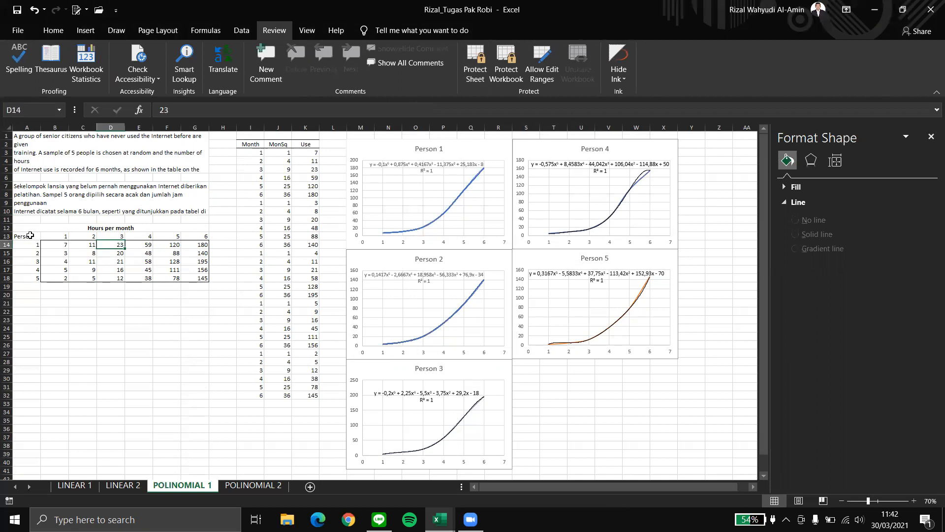
{"action": "left_click_drag", "start_coordinate": [27, 237], "coordinate": [30, 278]}
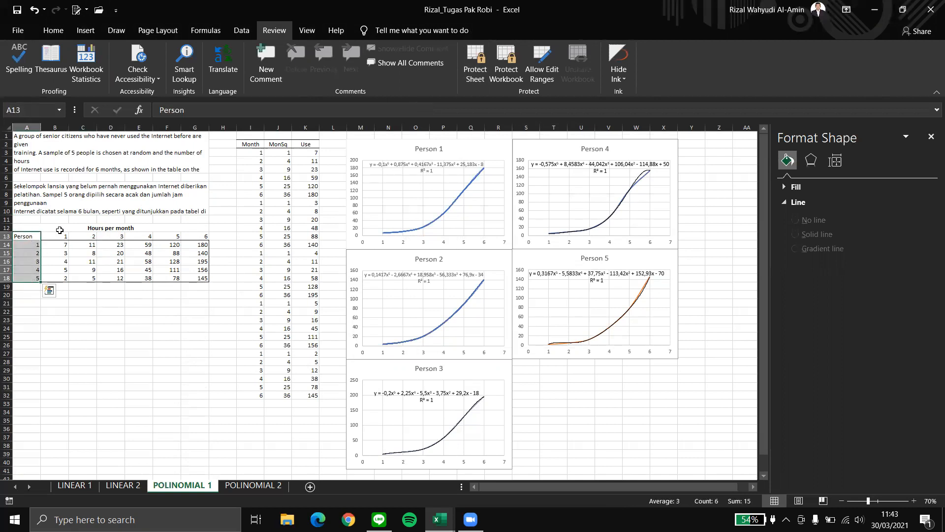
{"action": "left_click", "coordinate": [70, 303]}
{"action": "left_click_drag", "start_coordinate": [62, 234], "coordinate": [207, 234]}
{"action": "left_click", "coordinate": [142, 328]}
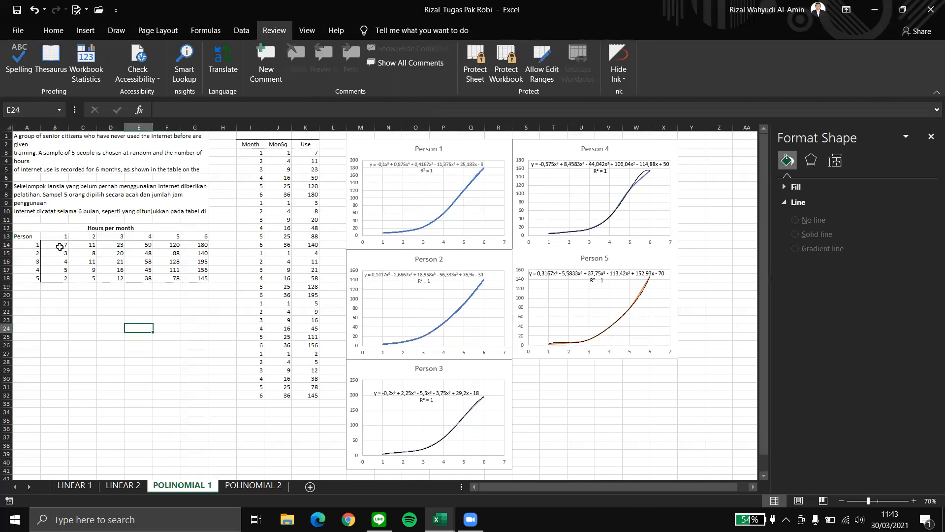
Examine the monthly Internet usage hours of each of the five persons in the Hours per month table
{"action": "left_click", "coordinate": [63, 247]}
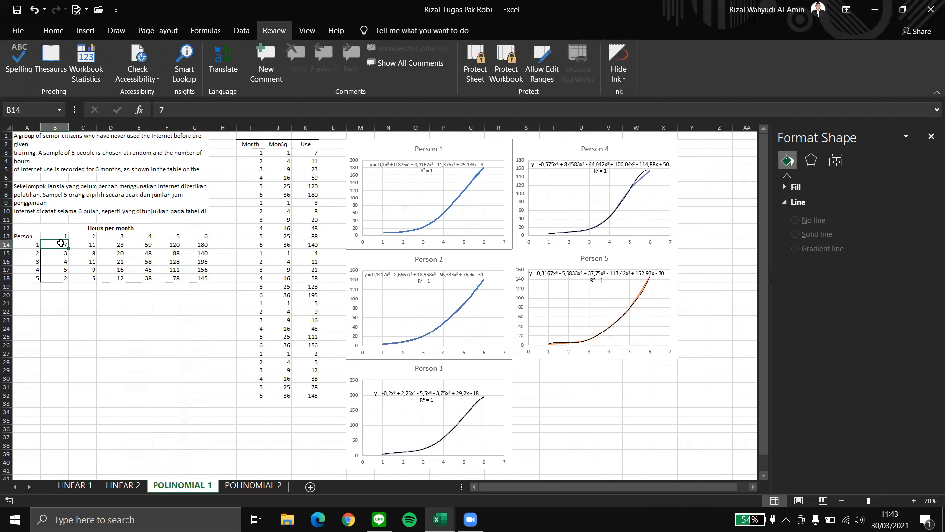
{"action": "left_click", "coordinate": [60, 308]}
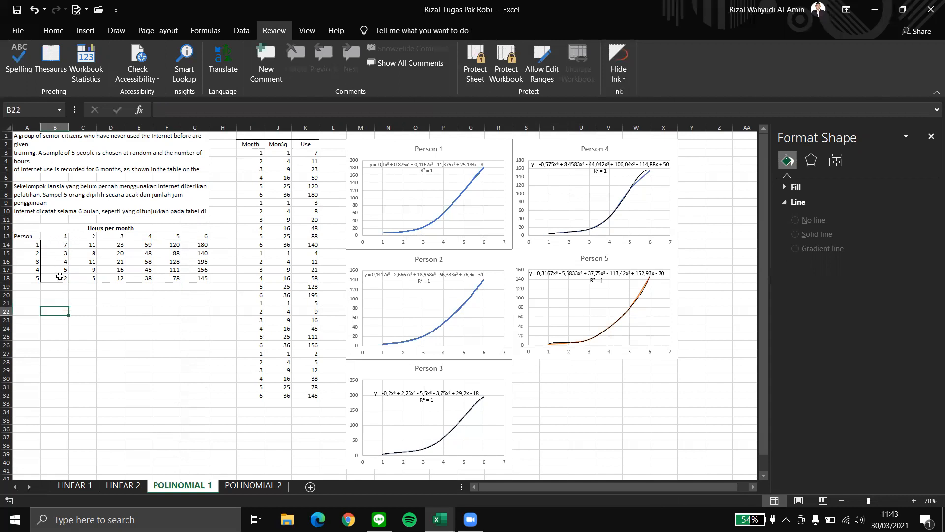
{"action": "left_click", "coordinate": [59, 245]}
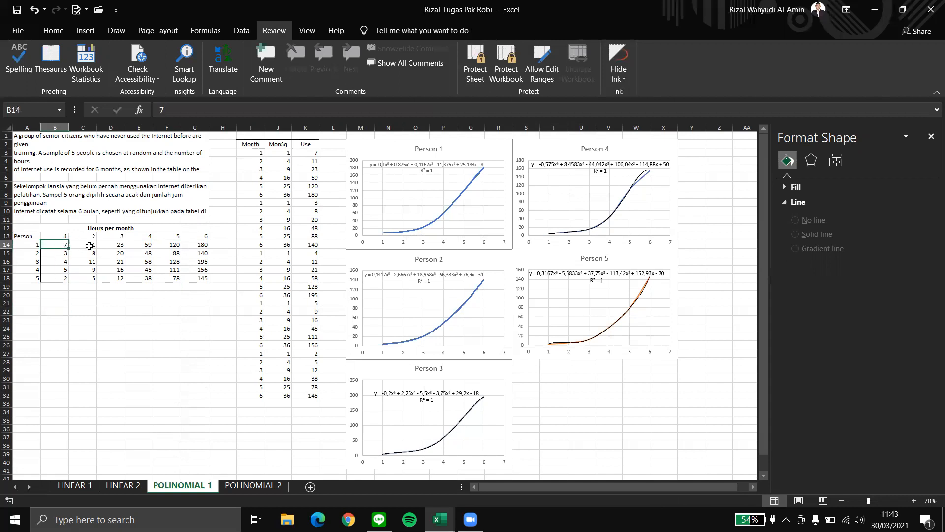
{"action": "left_click", "coordinate": [204, 243]}
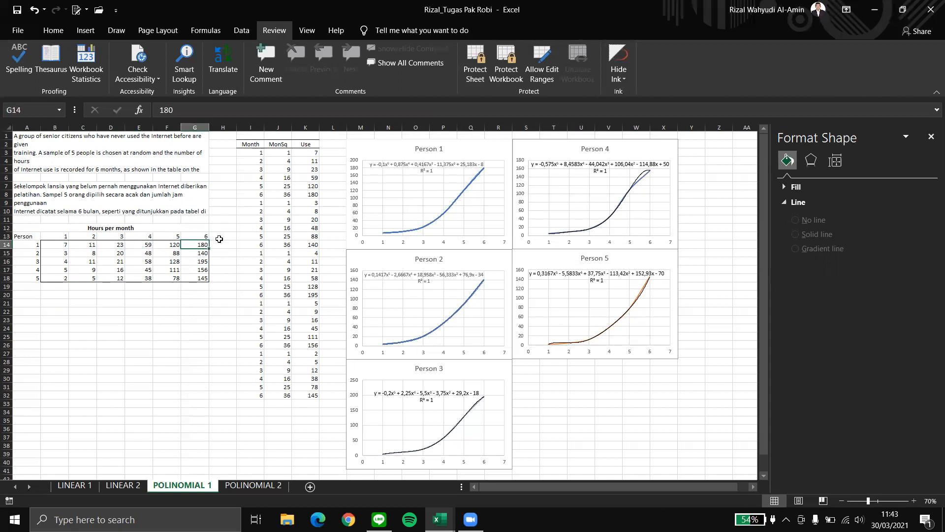
{"action": "left_click_drag", "start_coordinate": [60, 253], "coordinate": [203, 253]}
{"action": "left_click_drag", "start_coordinate": [63, 262], "coordinate": [170, 270]}
{"action": "left_click", "coordinate": [79, 291]}
{"action": "left_click_drag", "start_coordinate": [64, 278], "coordinate": [197, 275]}
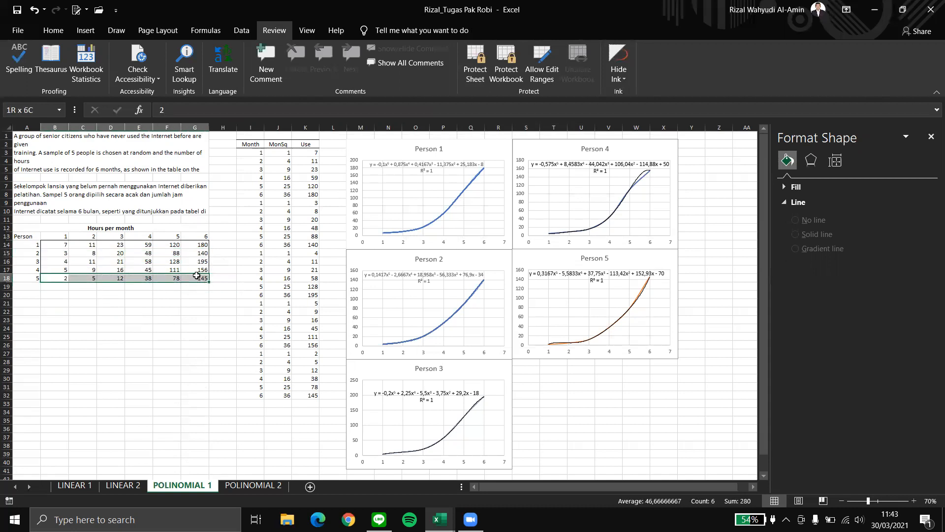
{"action": "left_click", "coordinate": [129, 329]}
{"action": "left_click_drag", "start_coordinate": [121, 262], "coordinate": [206, 281]}
{"action": "left_click_drag", "start_coordinate": [24, 187], "coordinate": [183, 286]}
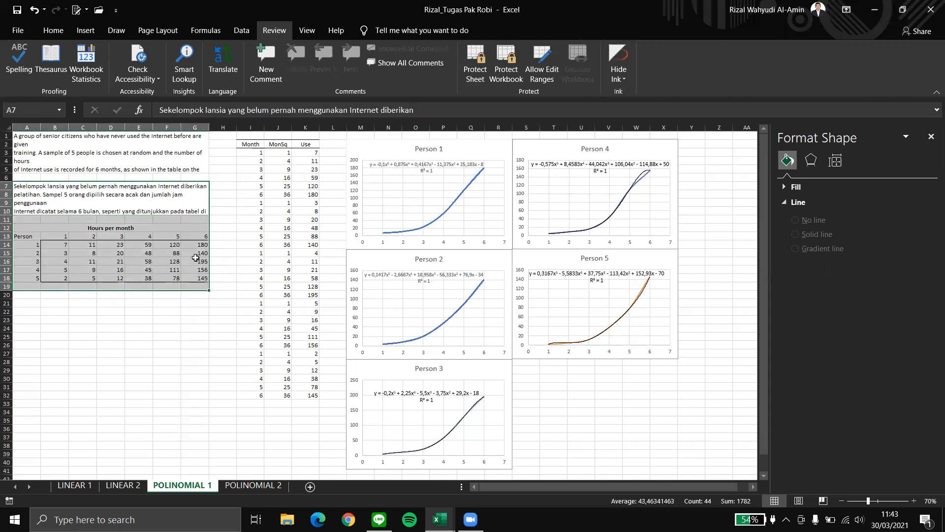
{"action": "left_click", "coordinate": [183, 361]}
Examine the Month, MonSq and Use columns alongside the Person 1 chart and the month headers in B13:G13
{"action": "left_click_drag", "start_coordinate": [254, 154], "coordinate": [294, 394]}
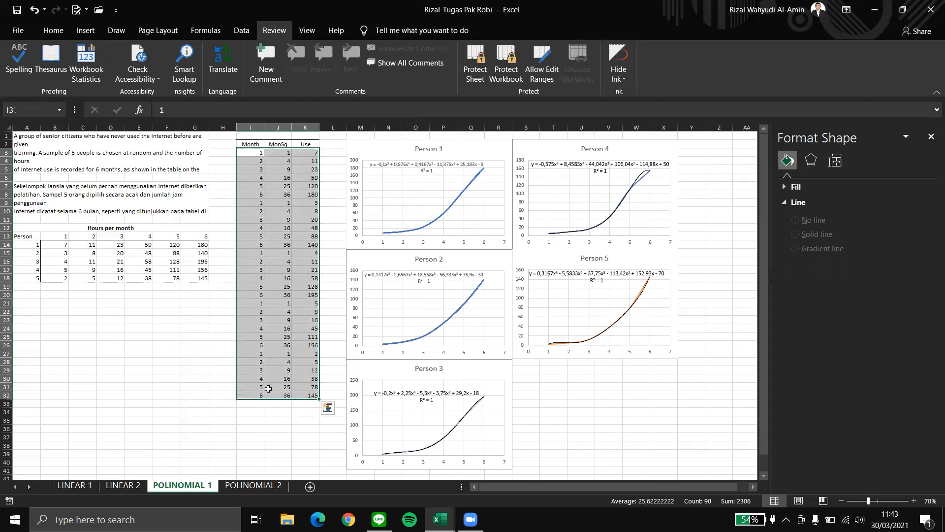
{"action": "left_click", "coordinate": [297, 295]}
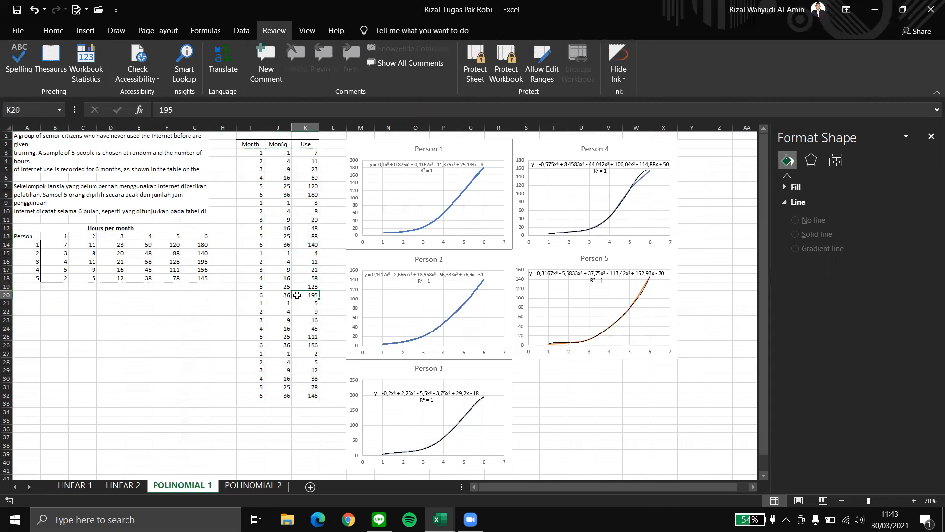
{"action": "left_click", "coordinate": [440, 205]}
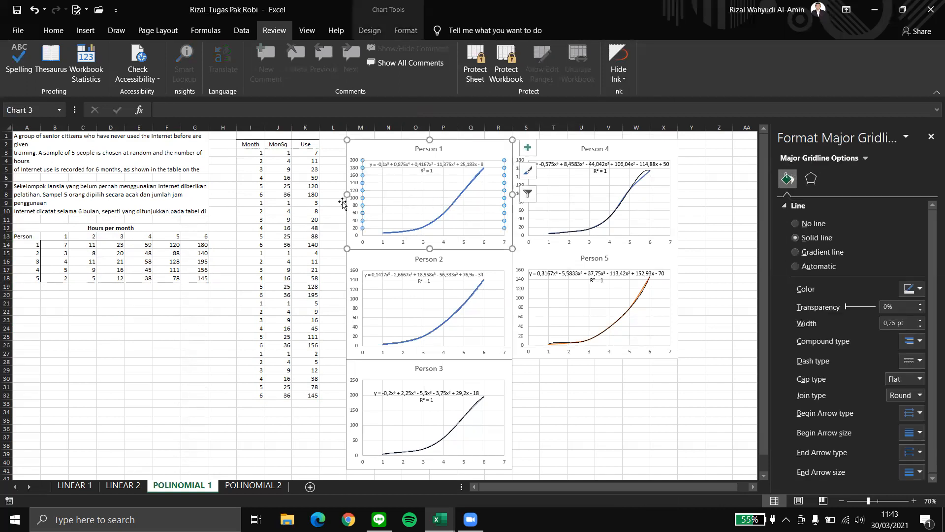
{"action": "left_click", "coordinate": [233, 256]}
{"action": "left_click_drag", "start_coordinate": [259, 153], "coordinate": [258, 198]}
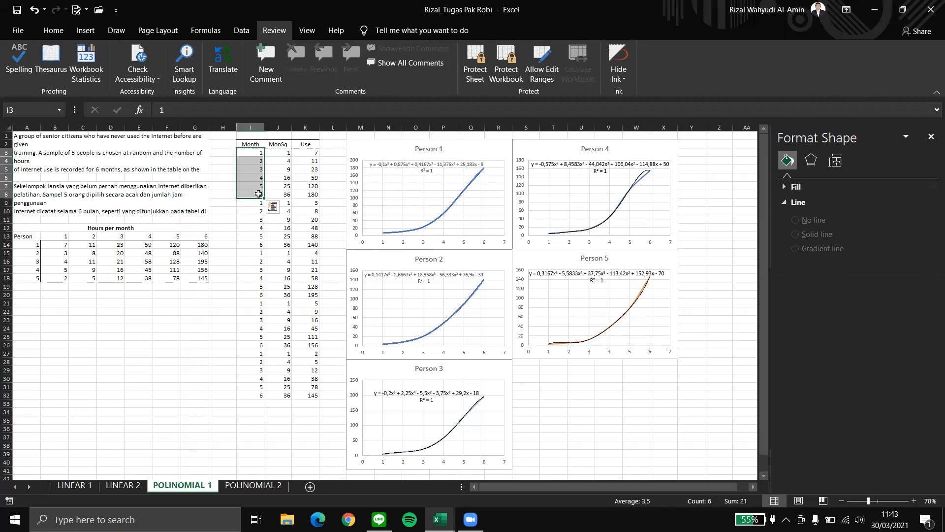
{"action": "left_click", "coordinate": [83, 344]}
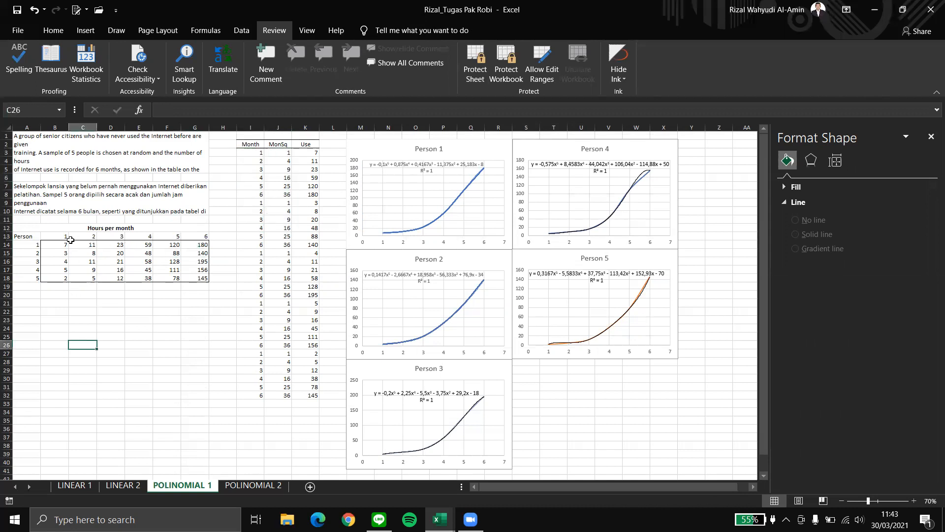
{"action": "left_click_drag", "start_coordinate": [60, 236], "coordinate": [199, 235]}
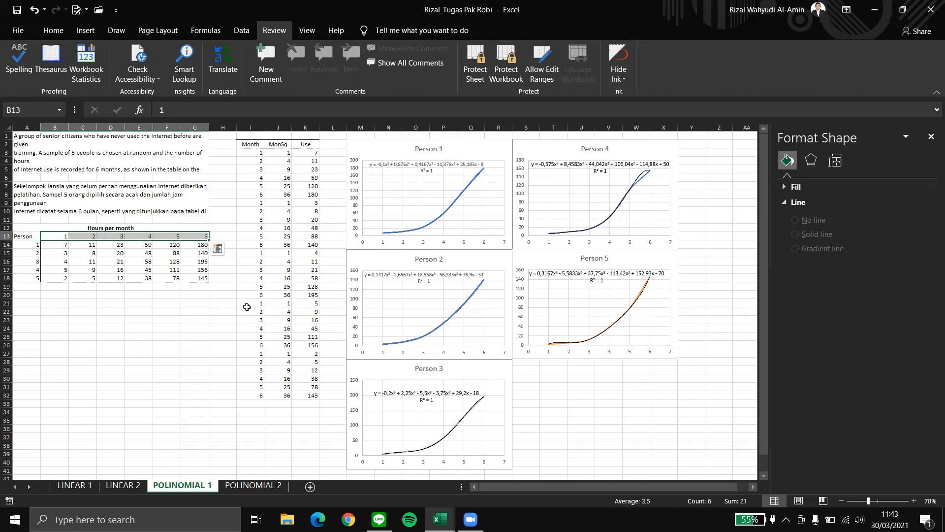
{"action": "left_click", "coordinate": [266, 194]}
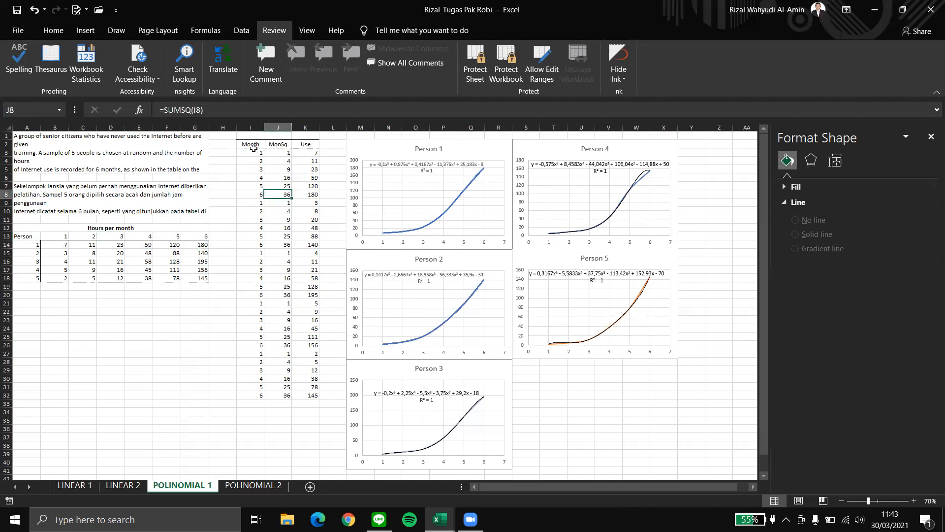
Copy the month headers in B13:G13 and paste them transposed as a column starting at cell B23
{"action": "left_click_drag", "start_coordinate": [55, 237], "coordinate": [195, 238]}
{"action": "right_click", "coordinate": [195, 238]}
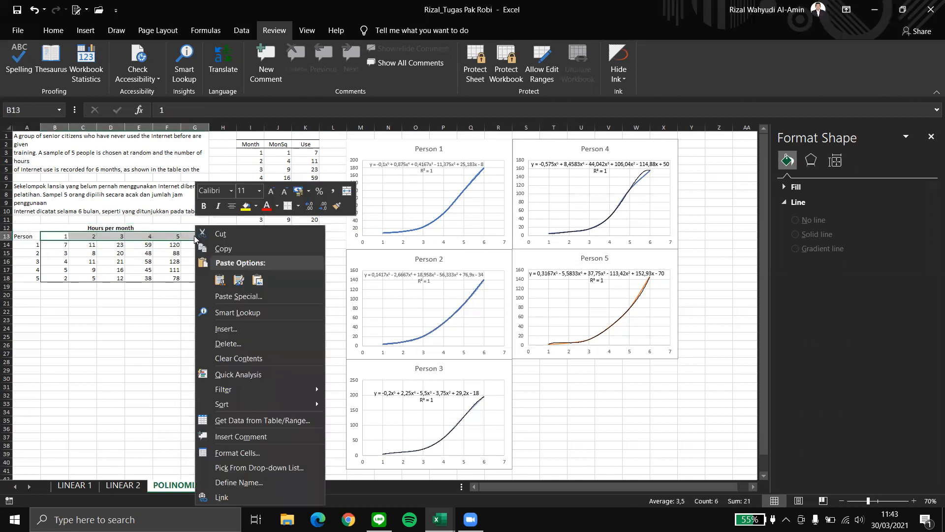
{"action": "left_click", "coordinate": [224, 249]}
{"action": "left_click", "coordinate": [79, 336]}
{"action": "right_click", "coordinate": [60, 320]}
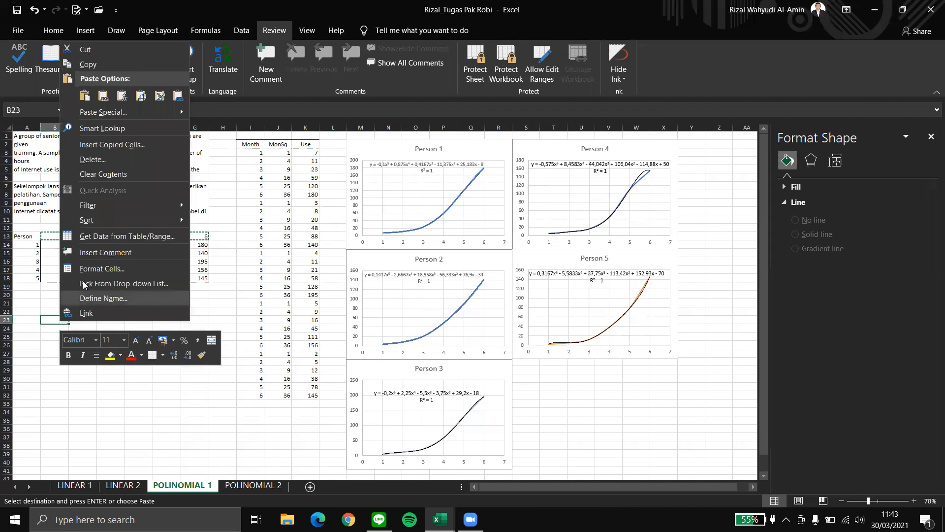
{"action": "left_click", "coordinate": [141, 96]}
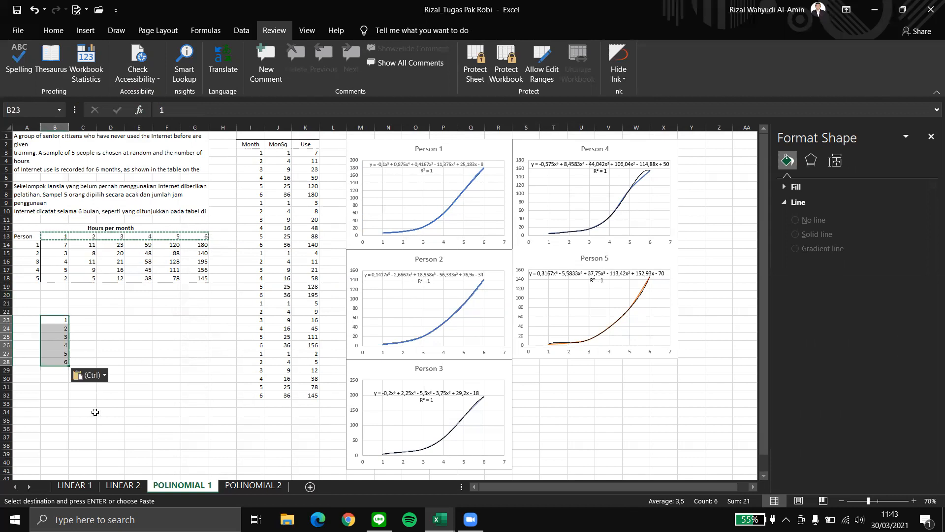
{"action": "left_click", "coordinate": [92, 453]}
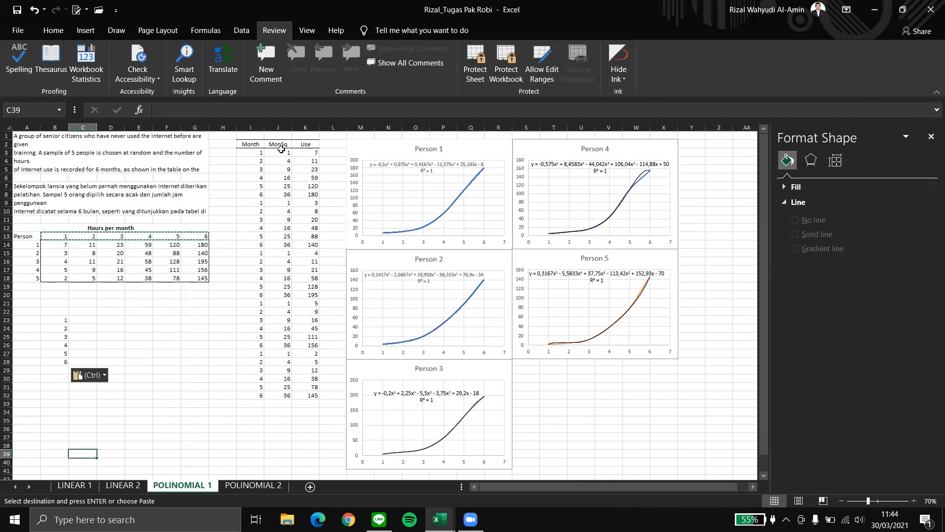
Examine how each person's monthly hours are stacked into six-row blocks of the Month, MonSq and Use columns
{"action": "left_click", "coordinate": [297, 153]}
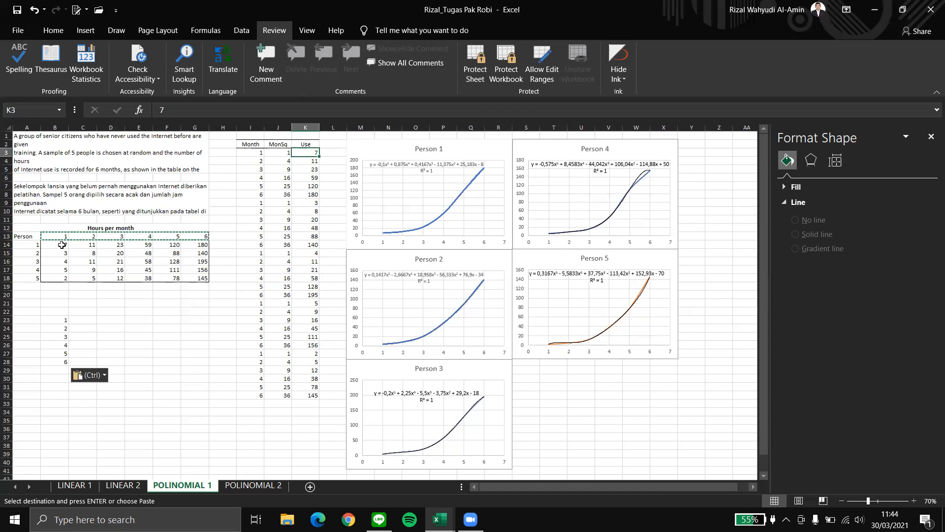
{"action": "left_click_drag", "start_coordinate": [56, 244], "coordinate": [143, 244]}
{"action": "left_click_drag", "start_coordinate": [310, 156], "coordinate": [316, 299]}
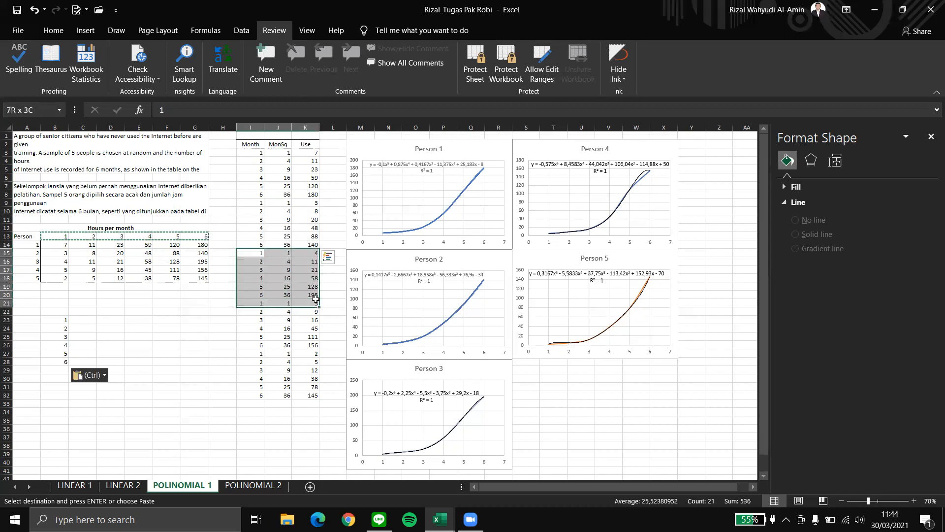
{"action": "left_click", "coordinate": [316, 300]}
{"action": "left_click_drag", "start_coordinate": [251, 304], "coordinate": [315, 346]}
{"action": "left_click_drag", "start_coordinate": [255, 355], "coordinate": [315, 395]}
Examine the SUMSQ formulas in the MonSq column against the Month values they square
{"action": "mouse_move", "coordinate": [288, 153]}
{"action": "left_mouse_down"}
{"action": "mouse_move", "coordinate": [302, 209]}
{"action": "mouse_move", "coordinate": [285, 161]}
{"action": "left_mouse_up"}
{"action": "left_click", "coordinate": [284, 219]}
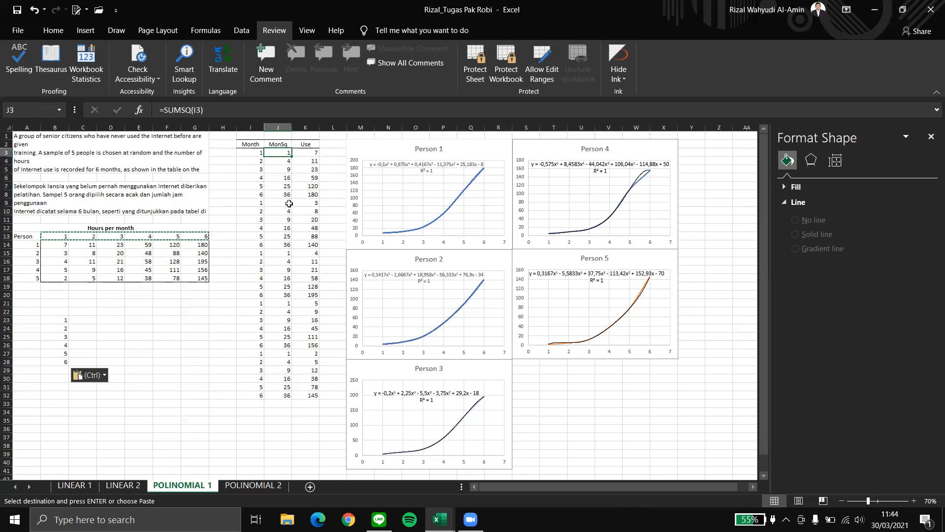
{"action": "left_click", "coordinate": [258, 153]}
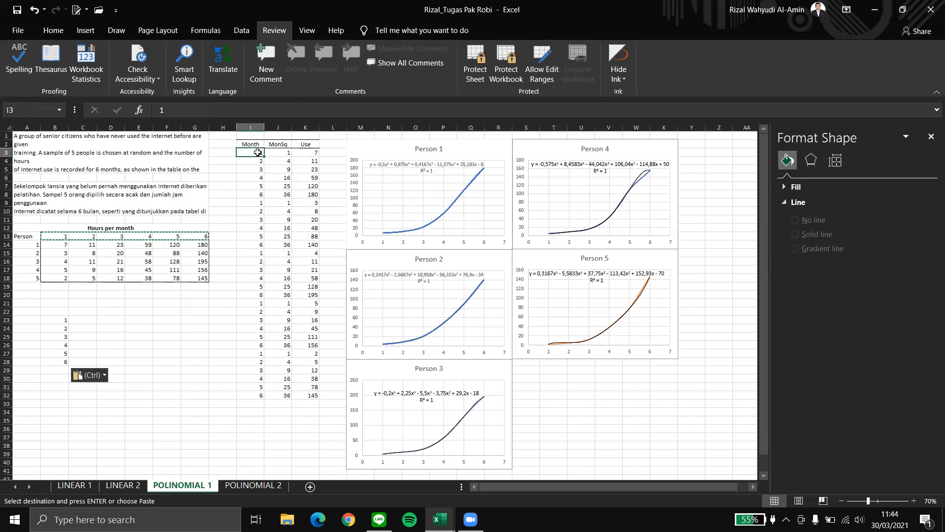
{"action": "left_click", "coordinate": [260, 178]}
{"action": "left_click", "coordinate": [262, 163]}
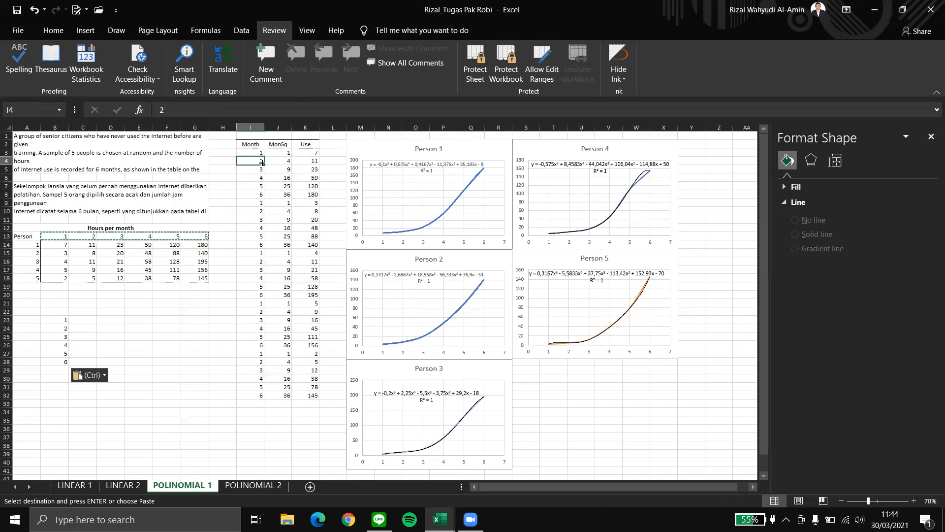
{"action": "left_click", "coordinate": [285, 161]}
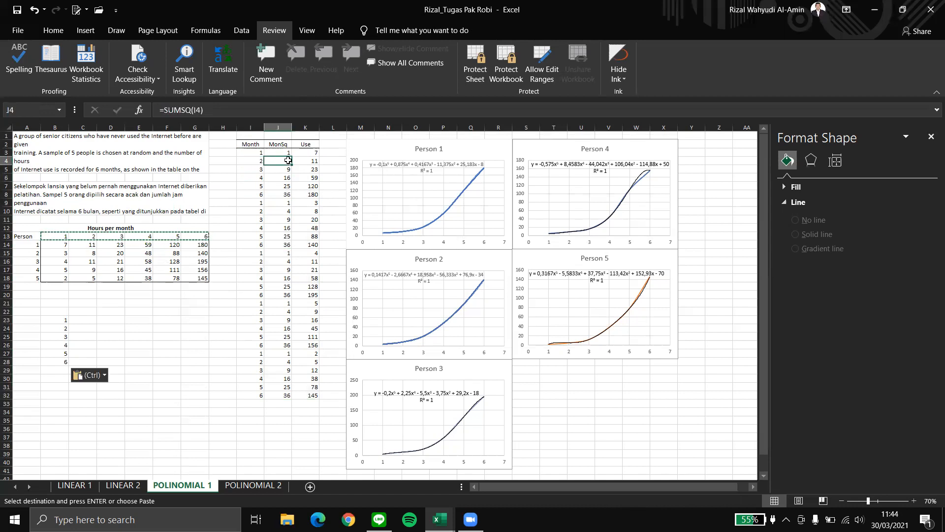
{"action": "left_click", "coordinate": [294, 200]}
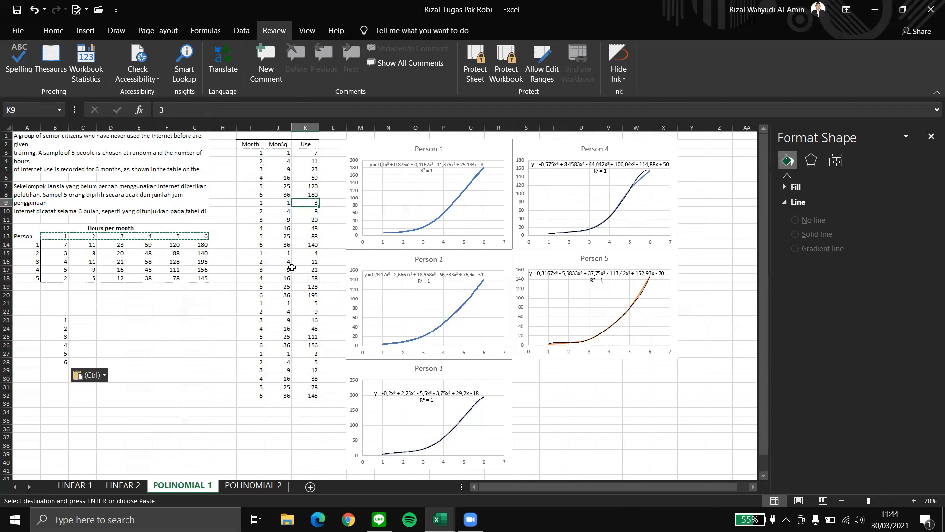
Examine the Person 1 chart and highlight the Month, MonSq and Use data in I3:K31
{"action": "left_click", "coordinate": [471, 227]}
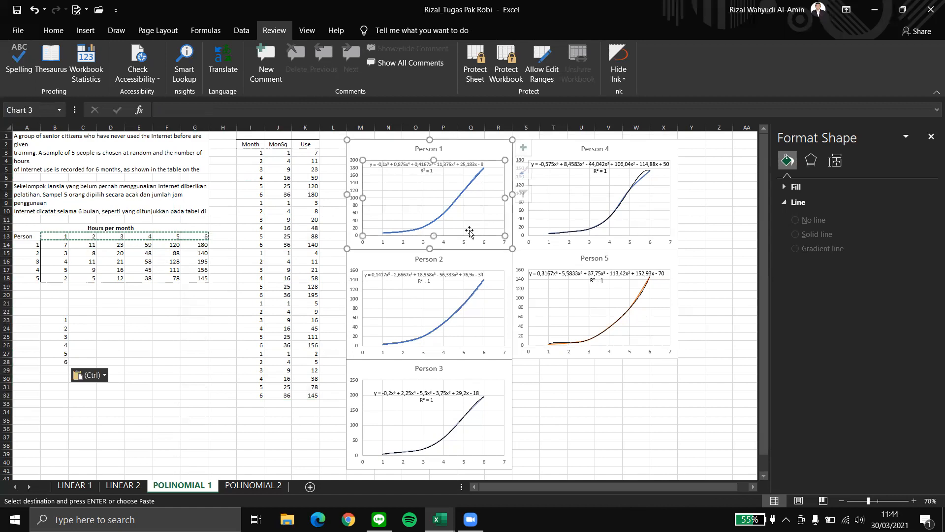
{"action": "left_click", "coordinate": [594, 424]}
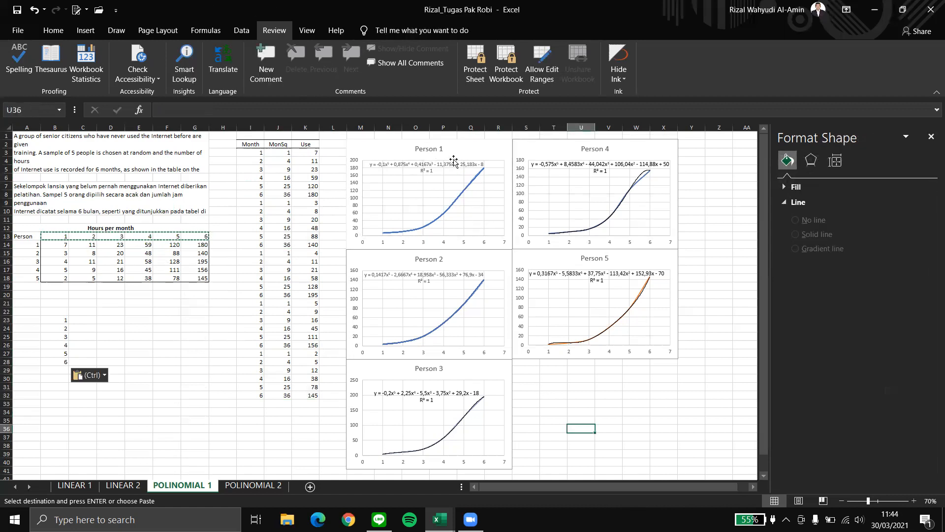
{"action": "left_click", "coordinate": [411, 186]}
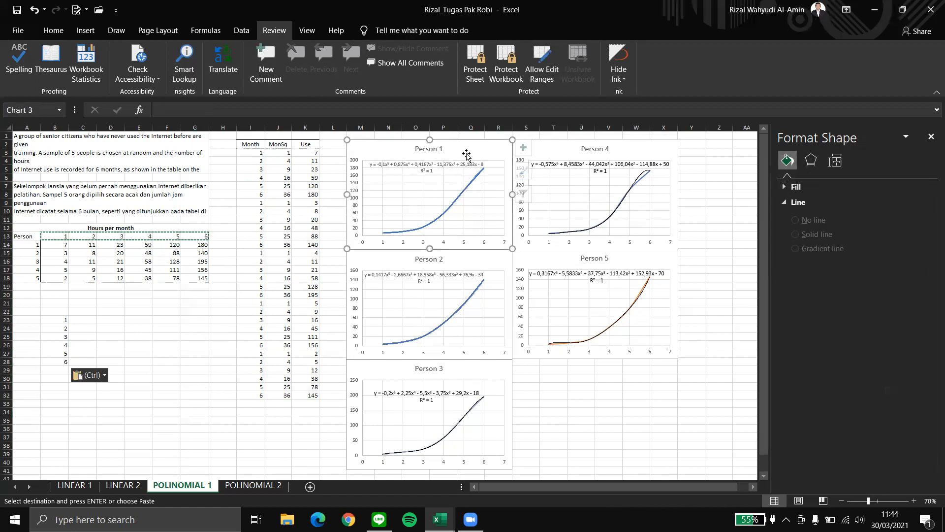
{"action": "left_click", "coordinate": [296, 219]}
{"action": "scroll", "coordinate": [296, 221], "scroll_direction": "down", "scroll_amount": 1}
{"action": "scroll", "coordinate": [297, 226], "scroll_direction": "down", "scroll_amount": 1}
{"action": "scroll", "coordinate": [297, 229], "scroll_direction": "up", "scroll_amount": 2}
{"action": "left_click_drag", "start_coordinate": [248, 153], "coordinate": [311, 390]}
{"action": "key", "text": "ctrl+c"}
Review the regression summaries on the POLINOMIAL 2 and LINEAR 2 sheets and return to POLINOMIAL 1
{"action": "left_click", "coordinate": [252, 485]}
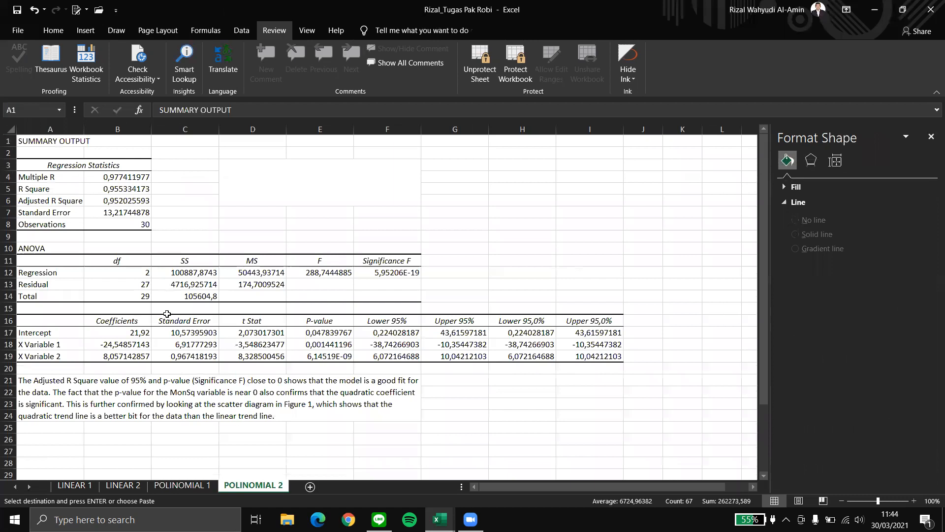
{"action": "left_click", "coordinate": [135, 487]}
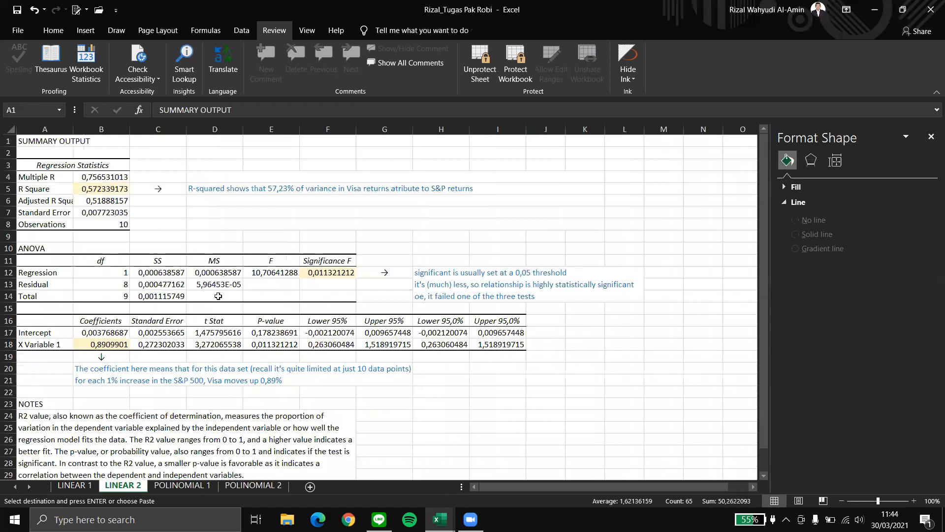
{"action": "left_click", "coordinate": [273, 486]}
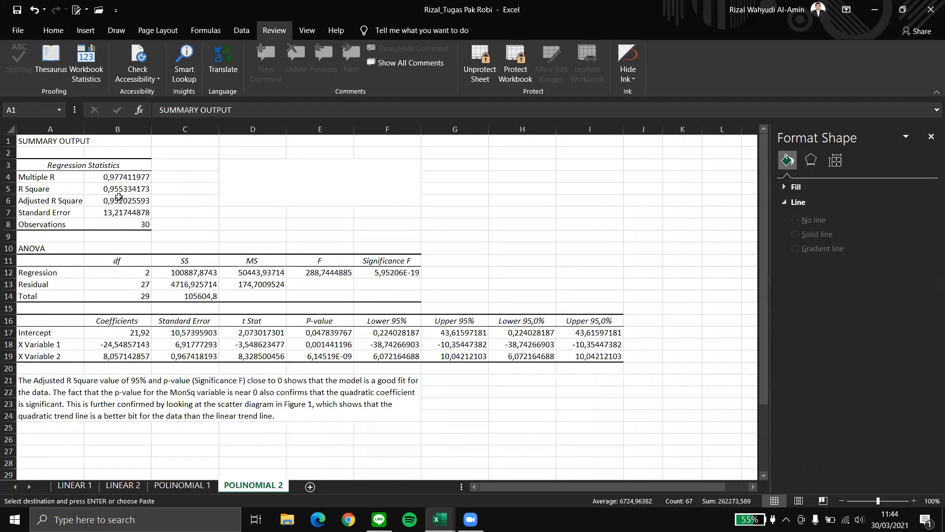
{"action": "left_click", "coordinate": [183, 486]}
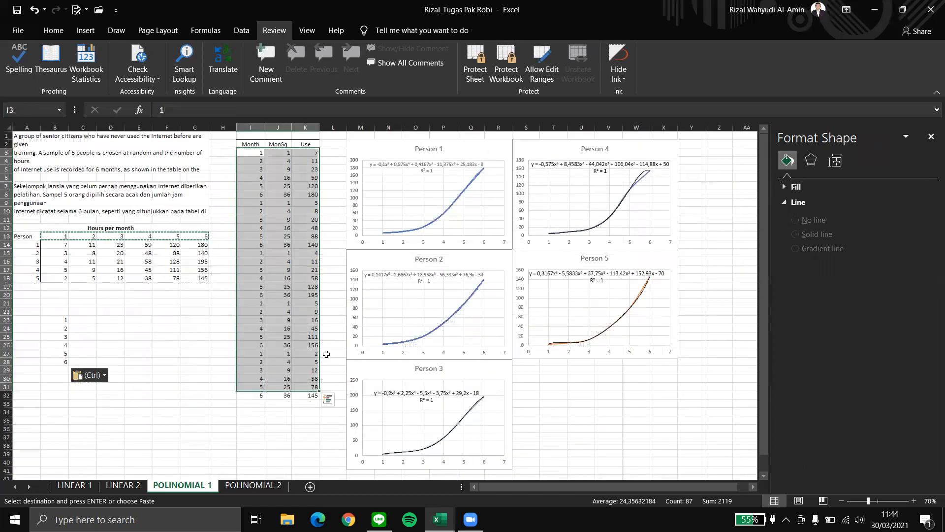
Set up a Regression analysis with Input Y Range K3:K32 and the Month and MonSq data as X range, and cancel it
{"action": "left_click", "coordinate": [296, 453]}
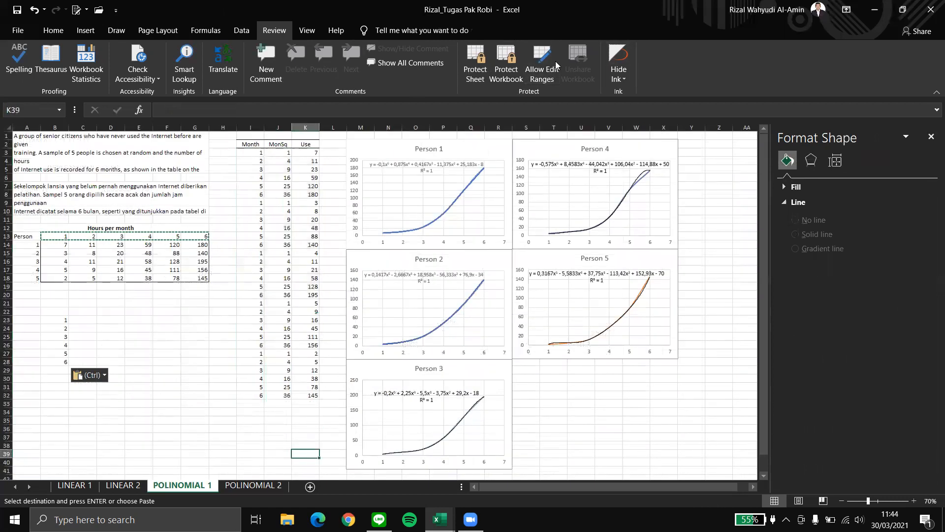
{"action": "left_click", "coordinate": [243, 31]}
{"action": "left_click", "coordinate": [876, 62]}
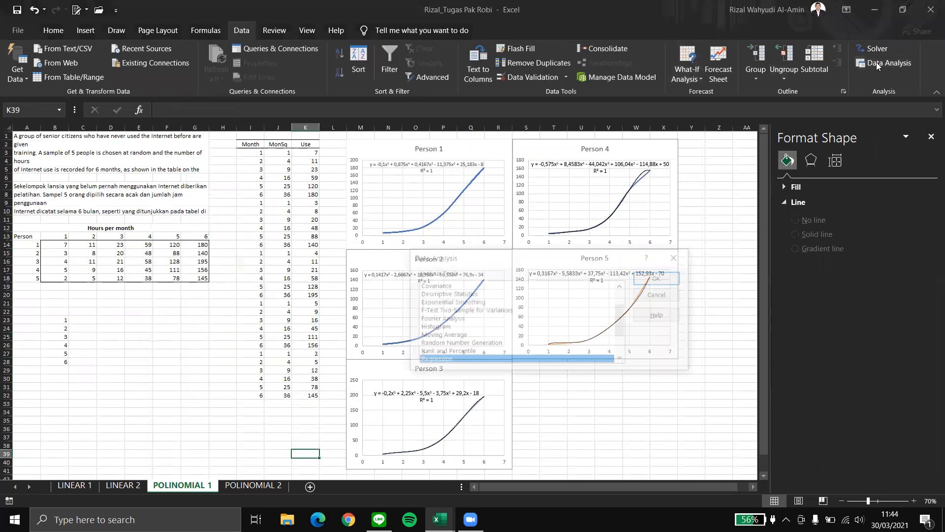
{"action": "left_click", "coordinate": [660, 277]}
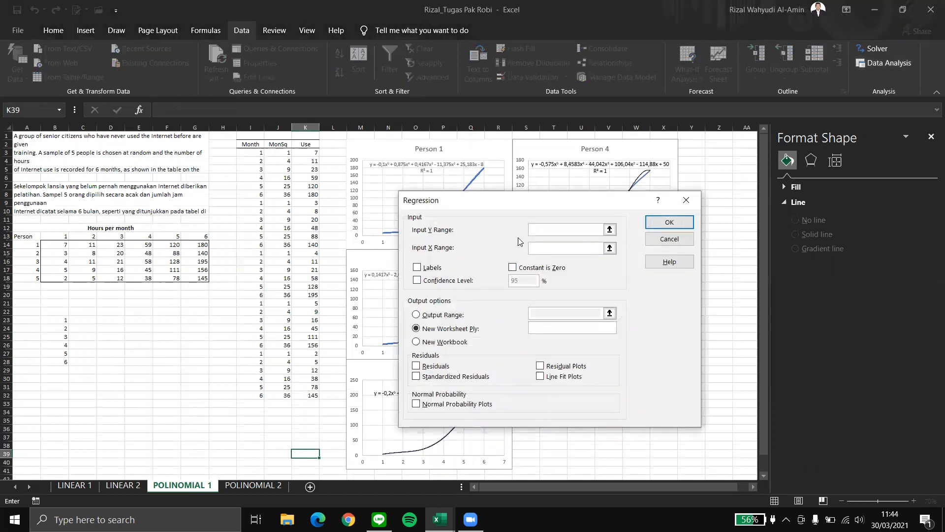
{"action": "left_click_drag", "start_coordinate": [314, 153], "coordinate": [303, 395]}
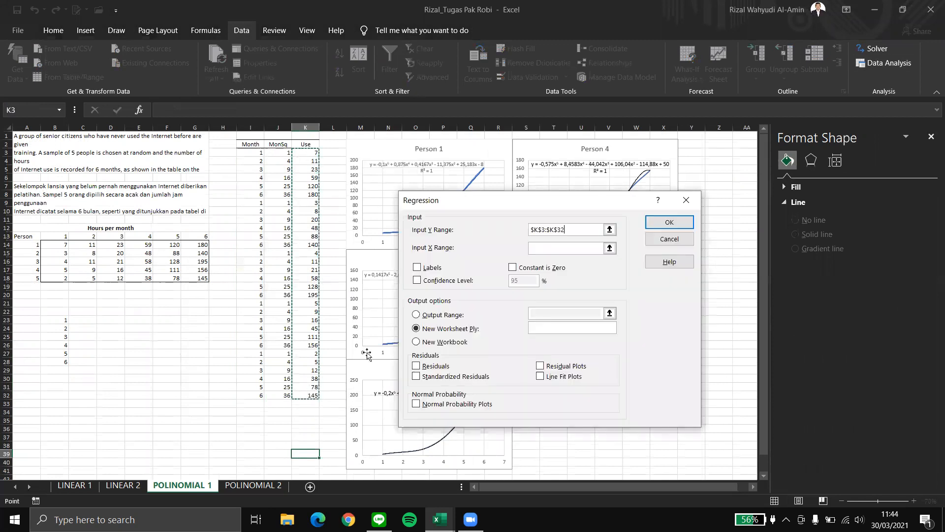
{"action": "left_click", "coordinate": [552, 249]}
{"action": "left_click", "coordinate": [256, 152]}
{"action": "left_click_drag", "start_coordinate": [254, 164], "coordinate": [287, 396]}
{"action": "left_click", "coordinate": [687, 200]}
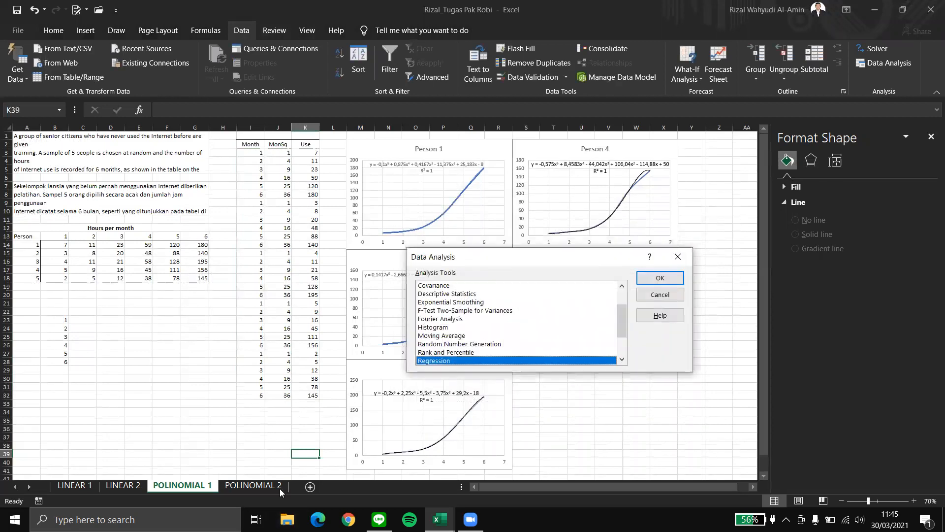
{"action": "left_click", "coordinate": [686, 255]}
View the regression summary output on the POLINOMIAL 2 sheet and return to the POLINOMIAL 1 data
{"action": "left_click", "coordinate": [254, 485]}
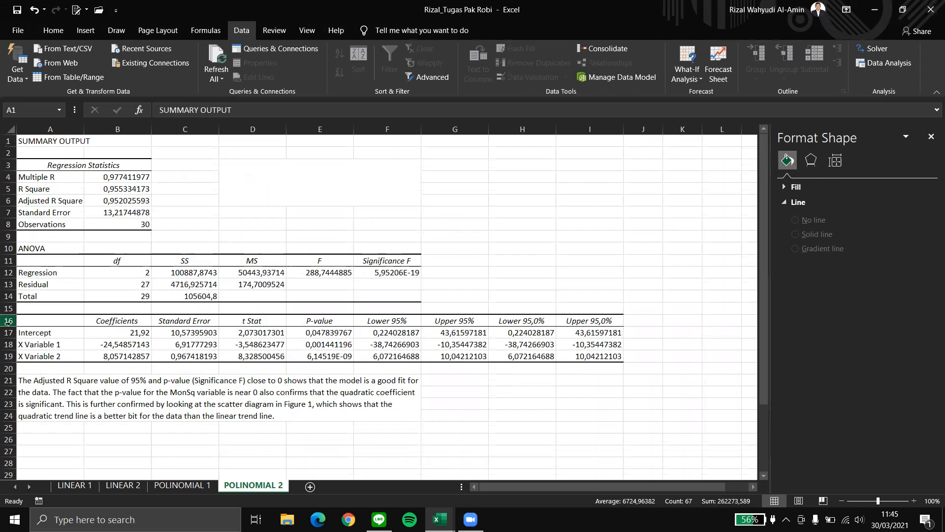
{"action": "left_click", "coordinate": [199, 487]}
{"action": "left_click", "coordinate": [212, 351]}
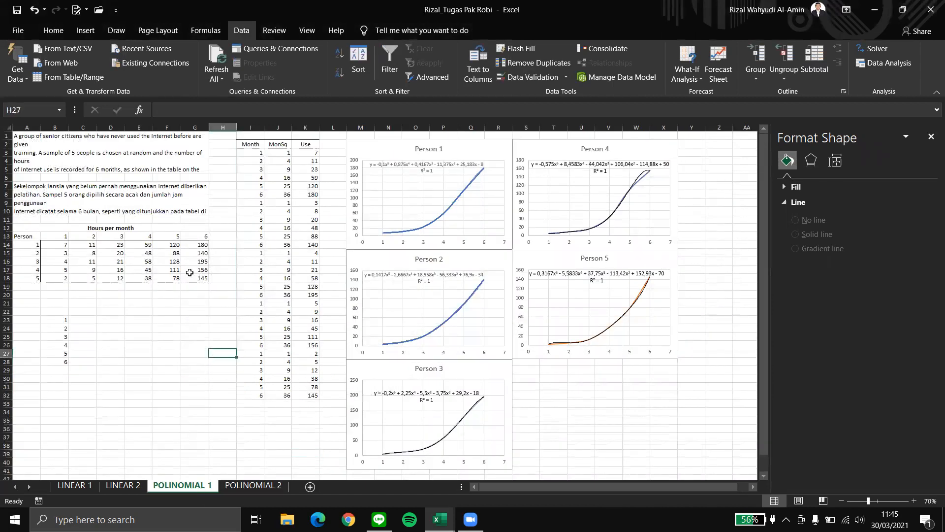
Examine the finished polynomial charts for Person 1 and Person 3
{"action": "left_click", "coordinate": [427, 156]}
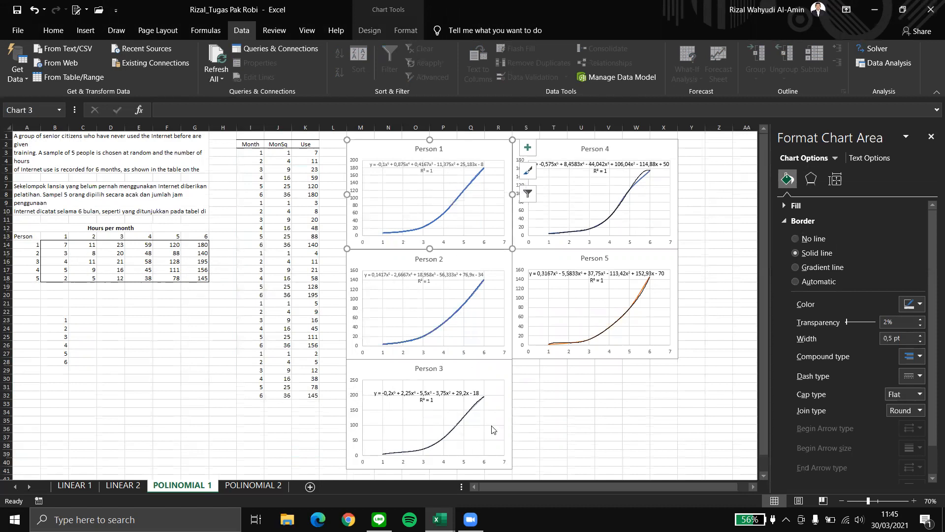
{"action": "left_click", "coordinate": [621, 420]}
{"action": "left_click", "coordinate": [450, 394]}
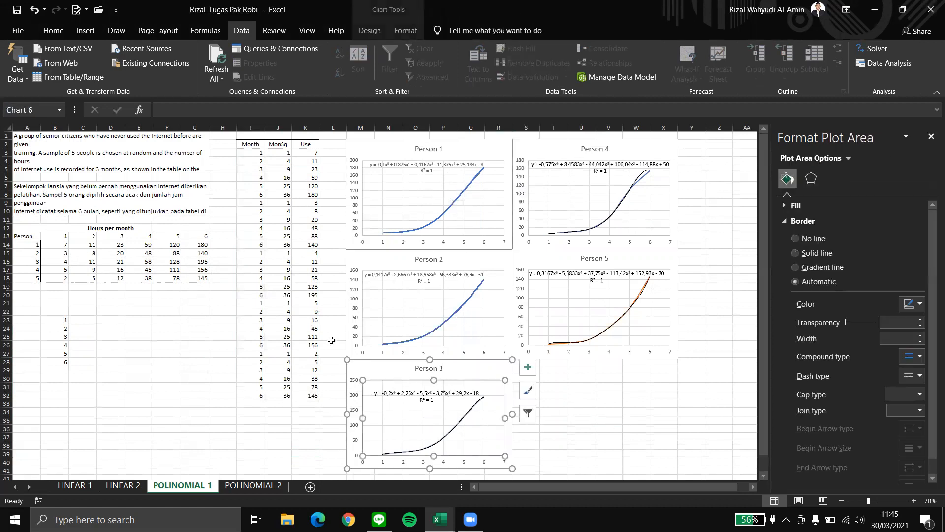
{"action": "right_click", "coordinate": [439, 384]}
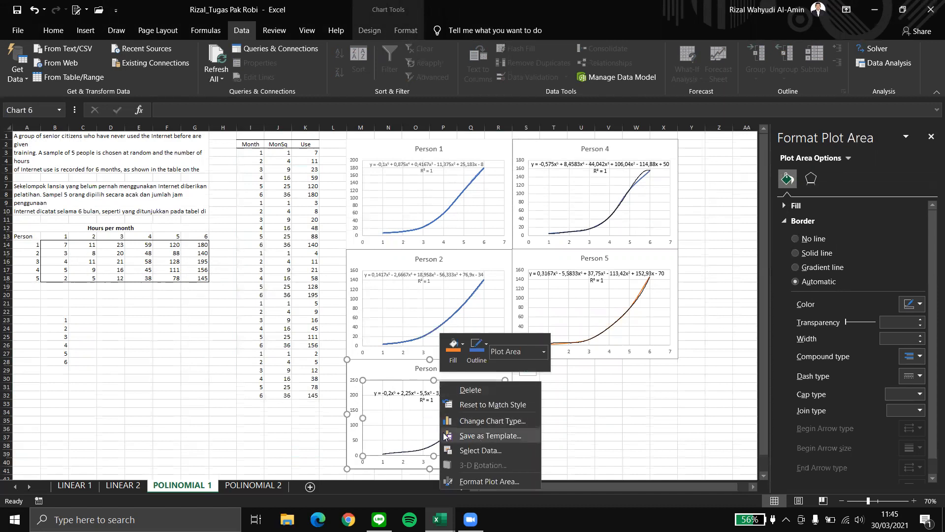
{"action": "left_click", "coordinate": [197, 370]}
{"action": "left_click", "coordinate": [609, 404]}
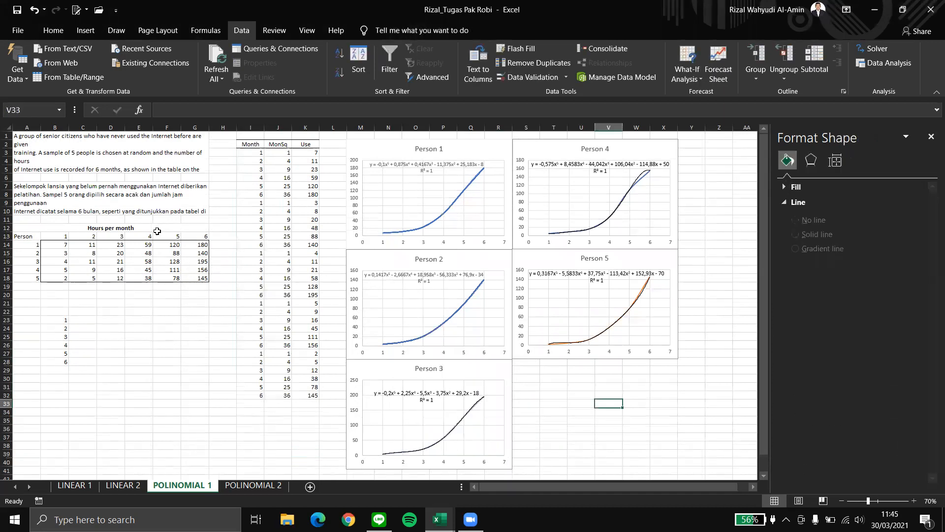
Insert a markers-only scatter chart of the month headers and Person 1's hours in B13:G14 and place it below the Hours per month table
{"action": "left_click_drag", "start_coordinate": [55, 237], "coordinate": [196, 237]}
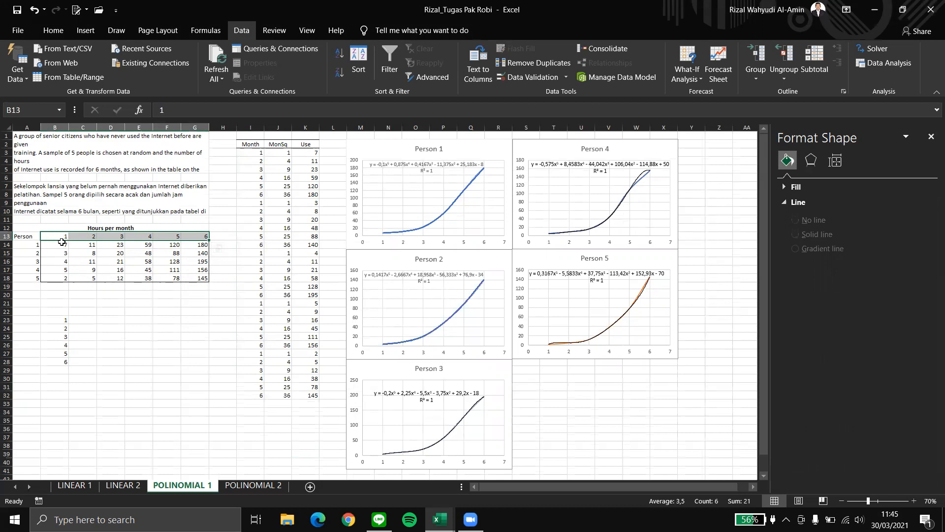
{"action": "left_click_drag", "start_coordinate": [57, 245], "coordinate": [188, 244]}
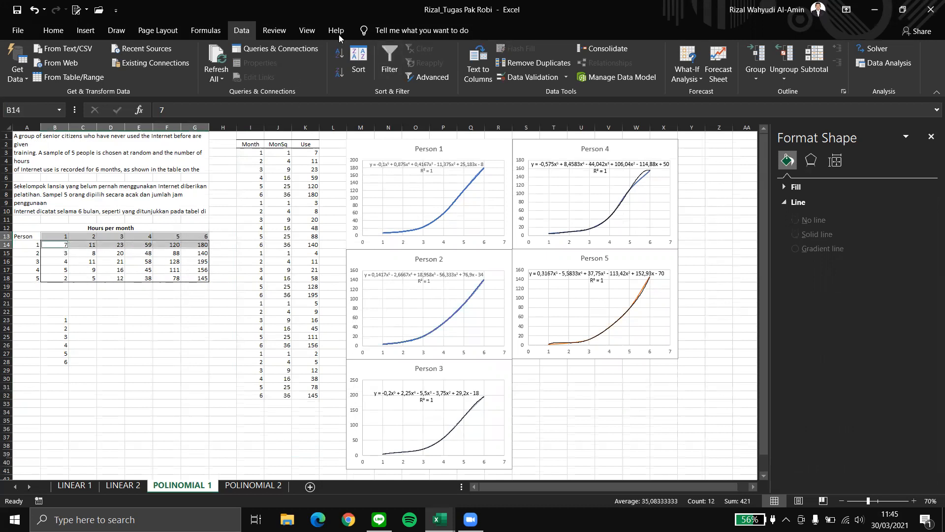
{"action": "scroll", "coordinate": [338, 38], "scroll_direction": "up", "scroll_amount": 4}
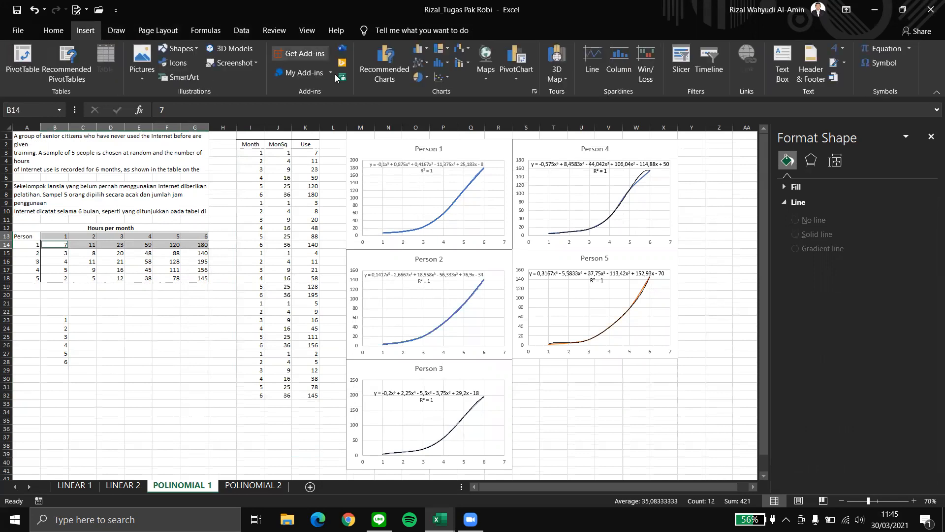
{"action": "left_click", "coordinate": [448, 77]}
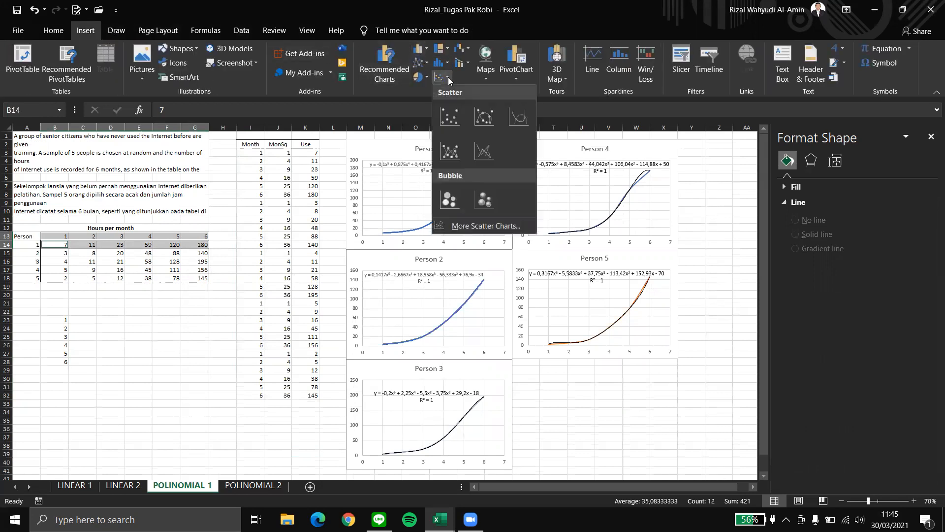
{"action": "left_click", "coordinate": [448, 77]}
{"action": "left_click", "coordinate": [447, 77]}
{"action": "left_click", "coordinate": [446, 77]}
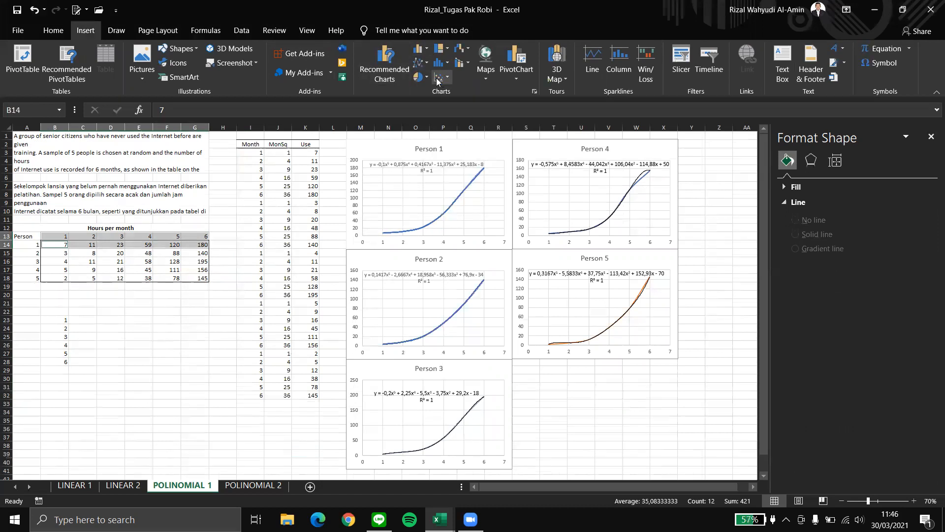
{"action": "left_click", "coordinate": [447, 79]}
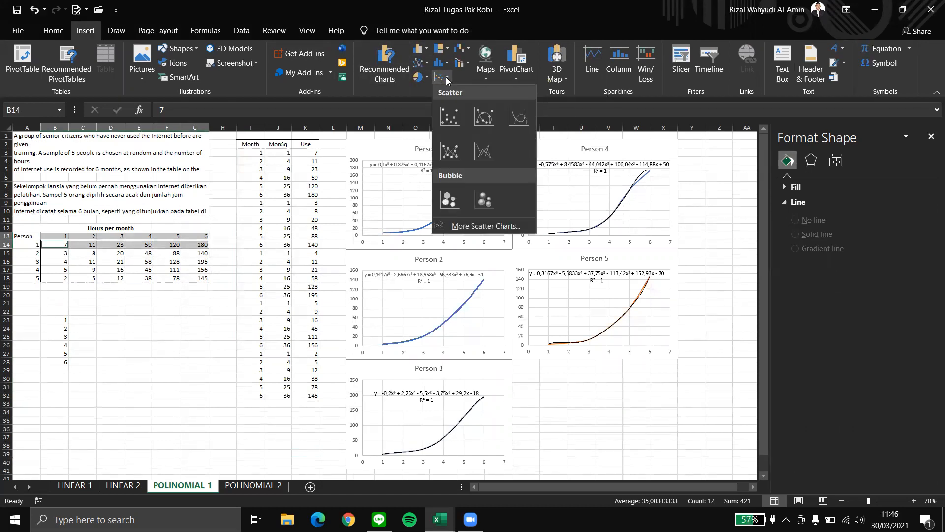
{"action": "left_click", "coordinate": [451, 118]}
{"action": "left_click_drag", "start_coordinate": [405, 255], "coordinate": [208, 324]}
Set the new scatter chart's title to "Person 1"
{"action": "left_click", "coordinate": [208, 325]}
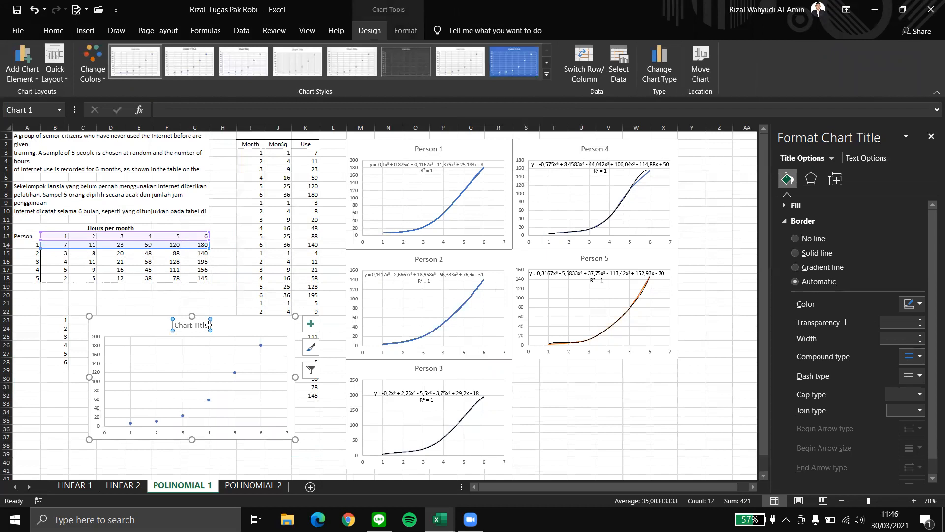
{"action": "left_click_drag", "start_coordinate": [208, 324], "coordinate": [172, 325]}
{"action": "type", "text": "Person 1"}
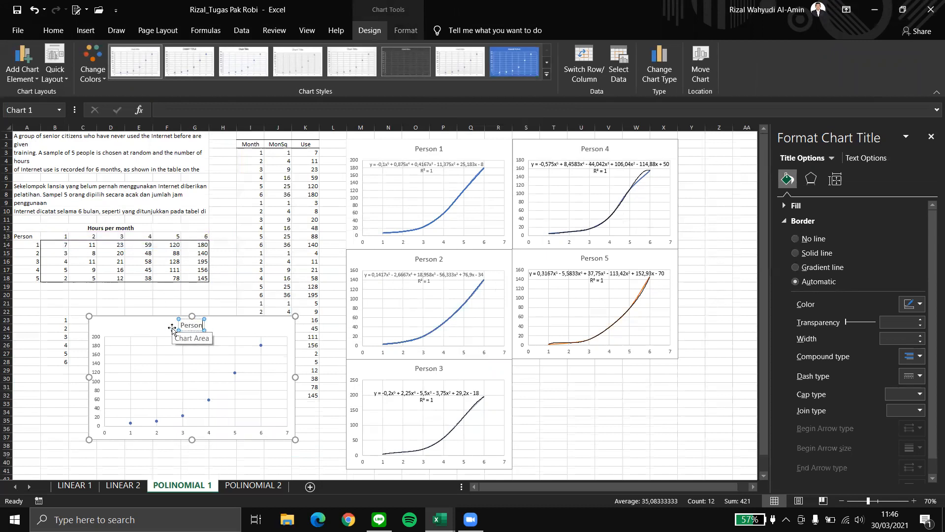
{"action": "left_click", "coordinate": [39, 422]}
Add a linear trendline and a second, order 2 polynomial trendline to the new Person 1 scatter chart
{"action": "left_click", "coordinate": [170, 384]}
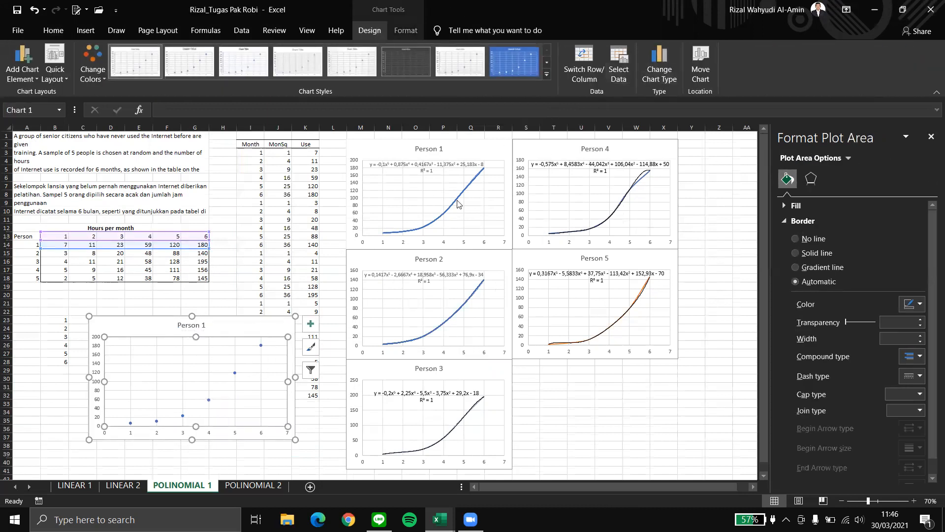
{"action": "left_click", "coordinate": [311, 324]}
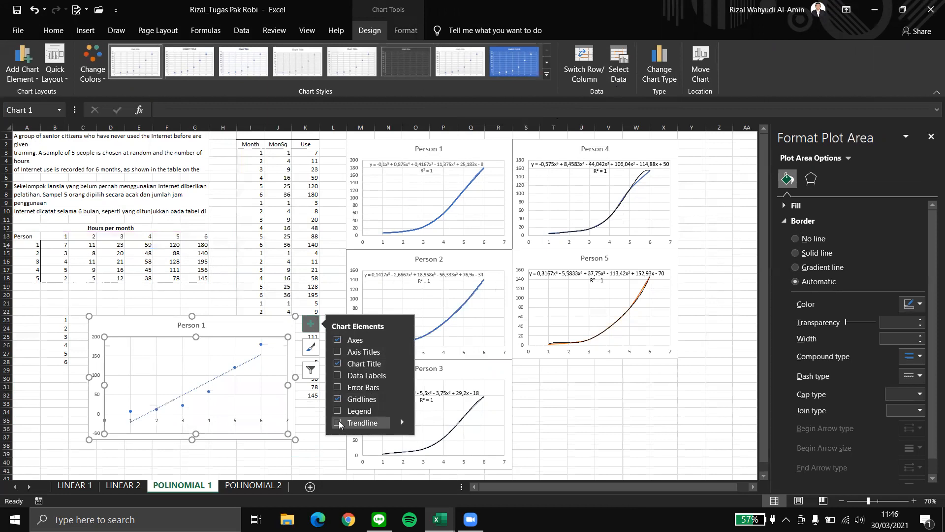
{"action": "left_click", "coordinate": [378, 428]}
{"action": "mouse_move", "coordinate": [402, 422]}
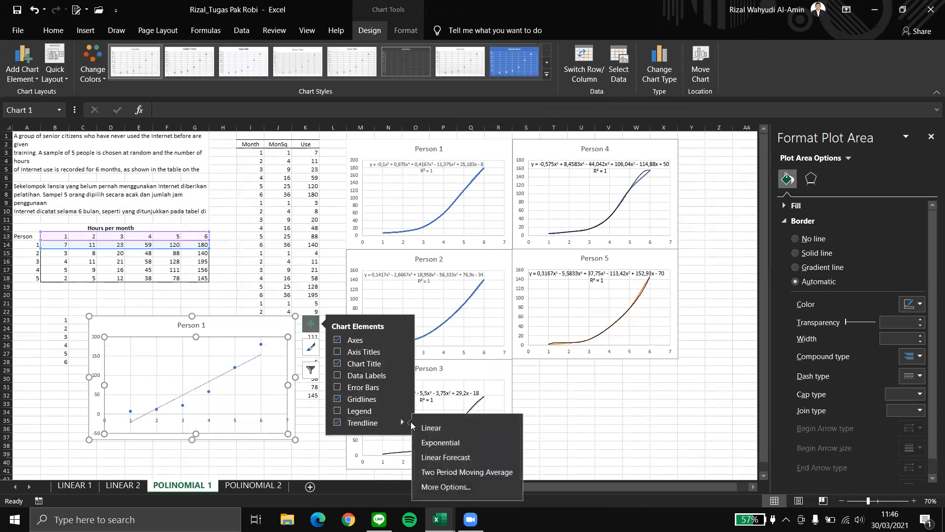
{"action": "left_click", "coordinate": [458, 486]}
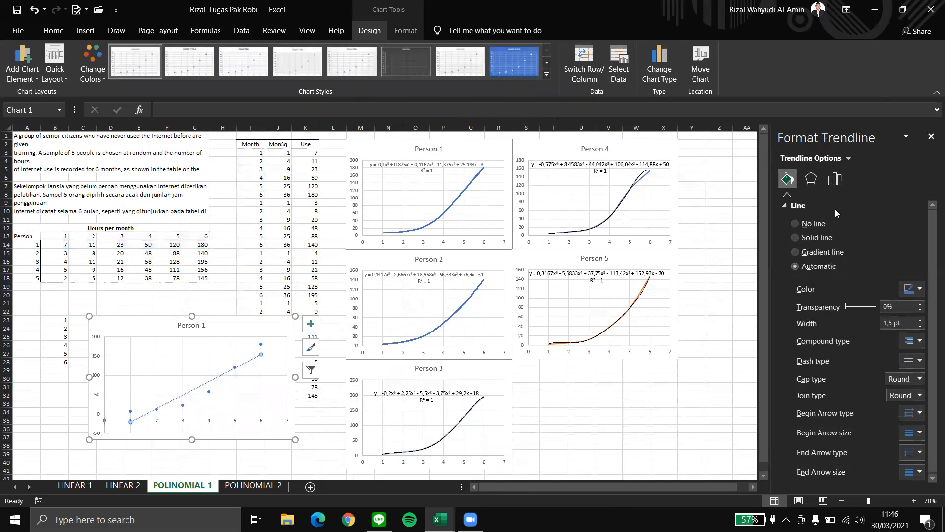
{"action": "left_click", "coordinate": [835, 179]}
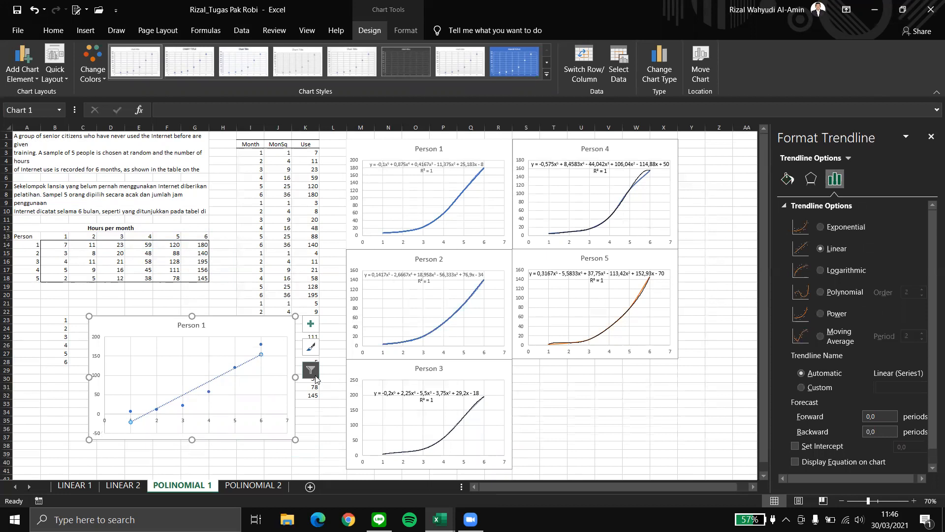
{"action": "scroll", "coordinate": [865, 287], "scroll_direction": "down", "scroll_amount": 1}
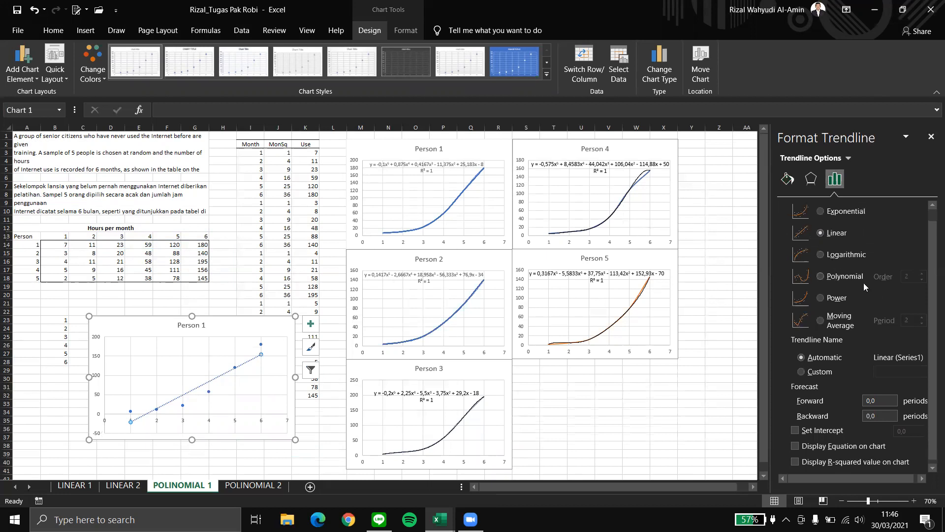
{"action": "left_click", "coordinate": [821, 277]}
Add another linear trendline to the new Person 1 chart and display its equation and R-squared value
{"action": "left_click", "coordinate": [311, 325]}
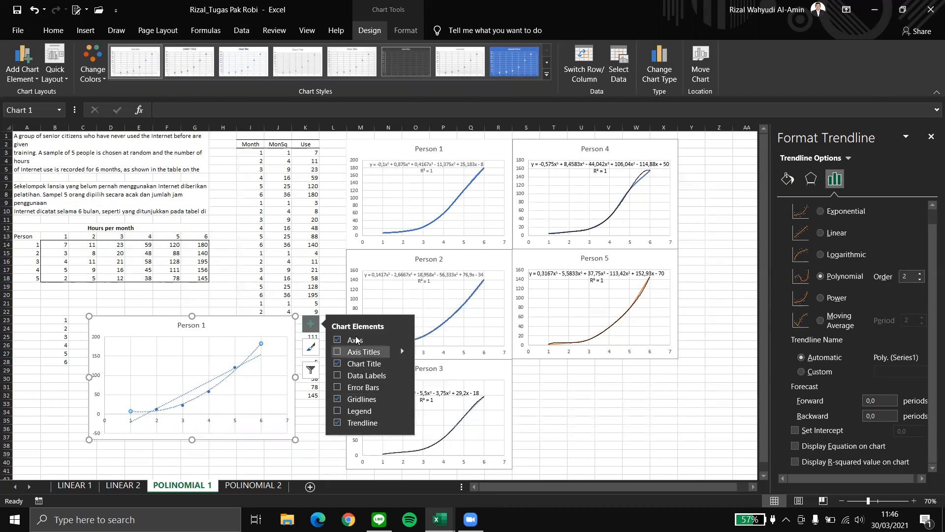
{"action": "left_click", "coordinate": [273, 361]}
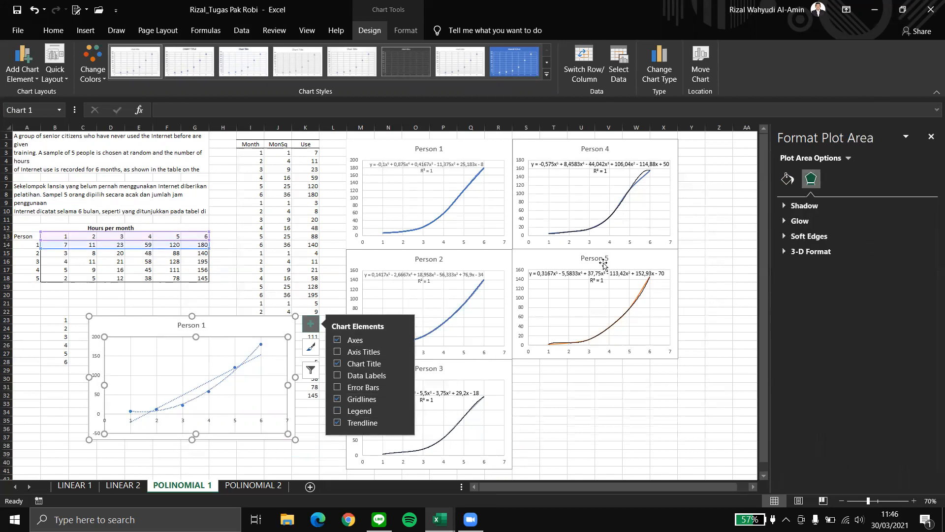
{"action": "left_click", "coordinate": [402, 423]}
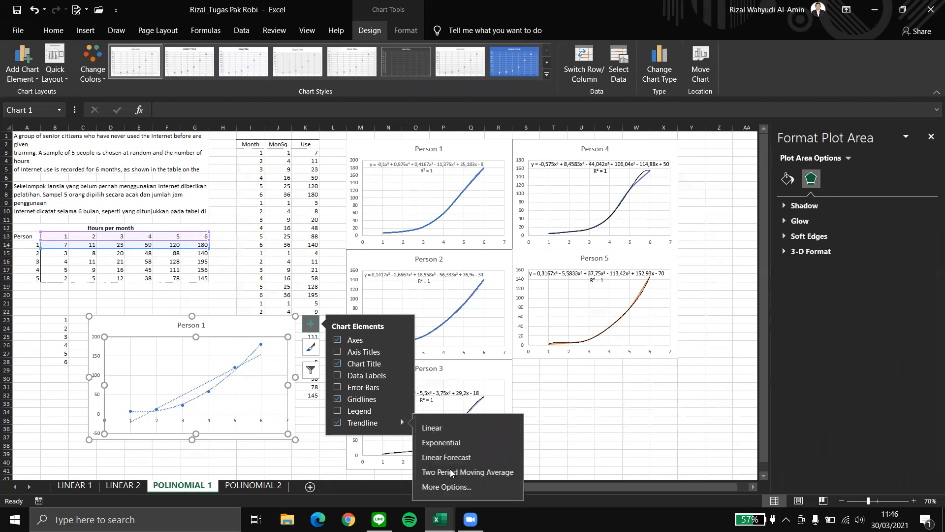
{"action": "left_click", "coordinate": [450, 486]}
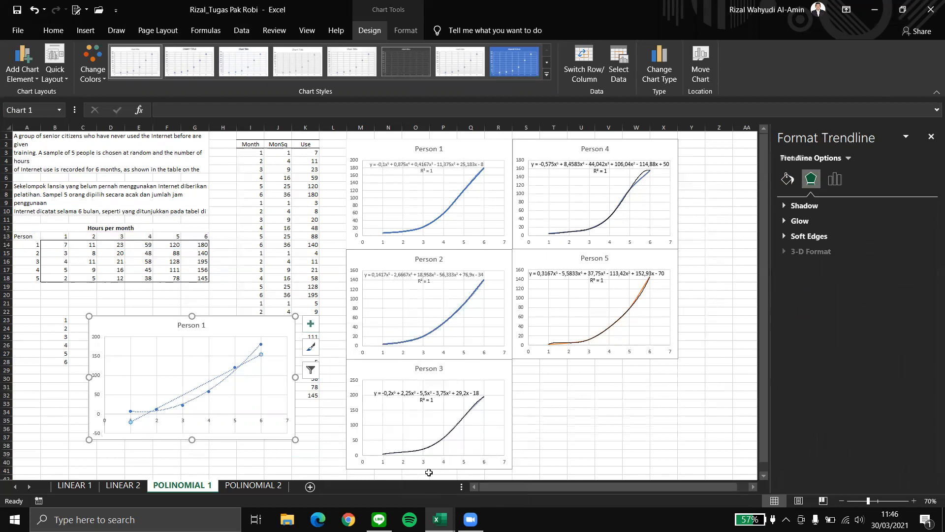
{"action": "left_click", "coordinate": [836, 179]}
{"action": "scroll", "coordinate": [830, 404], "scroll_direction": "down", "scroll_amount": 1}
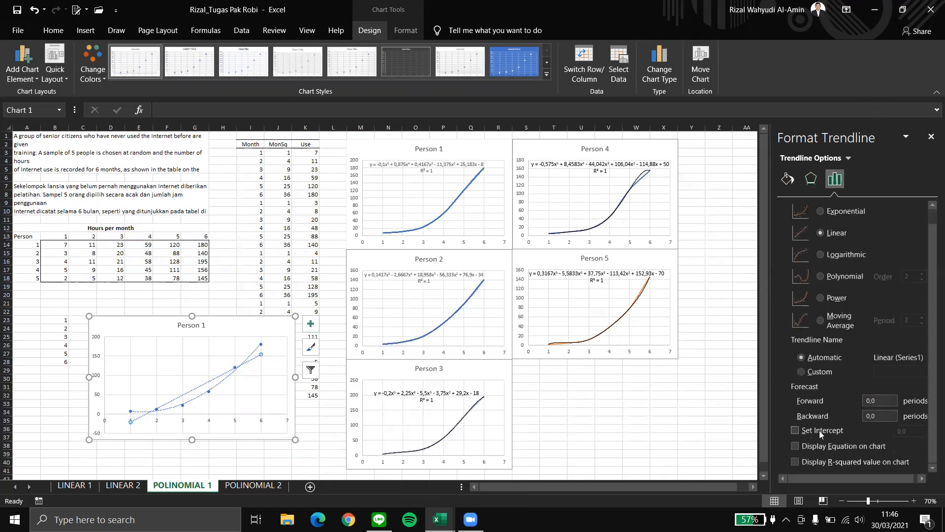
{"action": "left_click", "coordinate": [796, 445]}
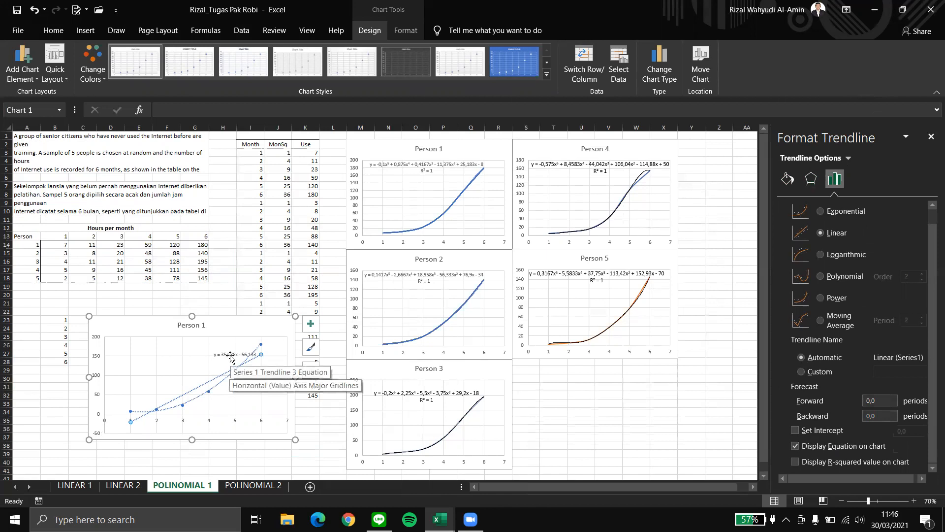
{"action": "left_click", "coordinate": [795, 464]}
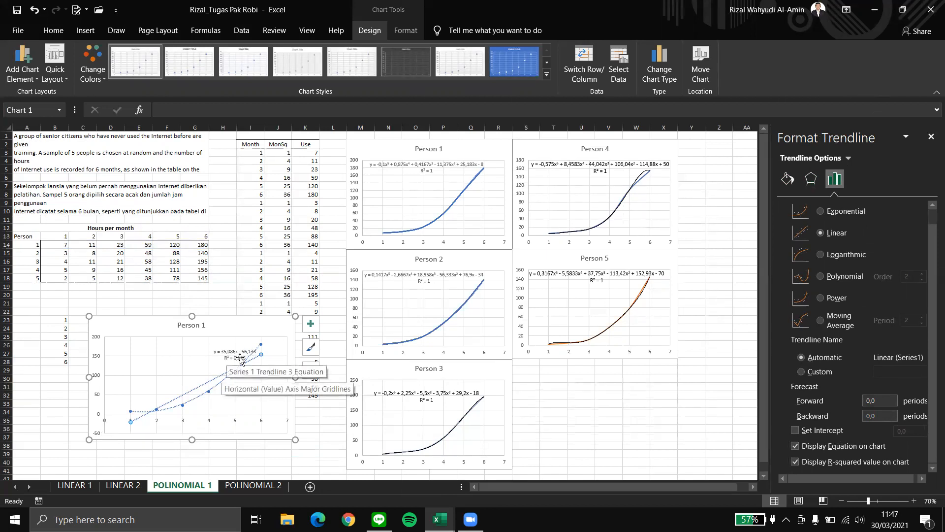
Change the trendline with the displayed equation to Polynomial and try different orders, ending at order 6
{"action": "left_click", "coordinate": [820, 276]}
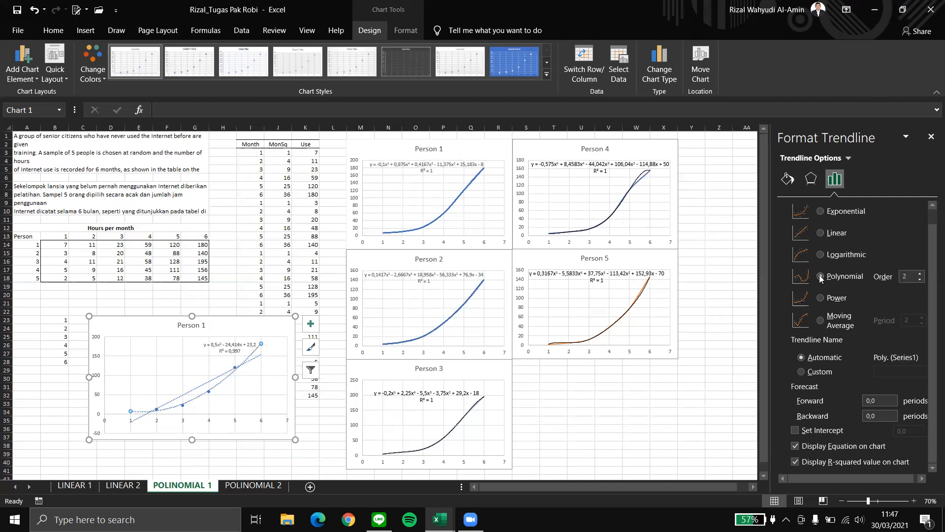
{"action": "left_click", "coordinate": [920, 272]}
{"action": "left_click", "coordinate": [919, 273]}
{"action": "left_click", "coordinate": [919, 273]}
{"action": "left_click", "coordinate": [920, 280]}
{"action": "left_click", "coordinate": [920, 279]}
{"action": "left_click", "coordinate": [920, 279]}
{"action": "left_click", "coordinate": [920, 279]}
{"action": "left_click", "coordinate": [919, 273]}
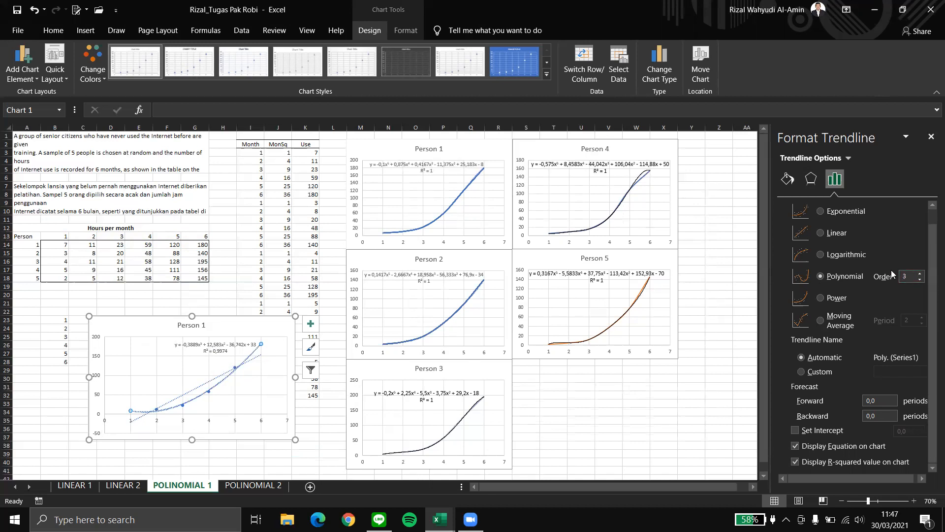
{"action": "left_click", "coordinate": [919, 273]}
{"action": "left_click", "coordinate": [920, 273]}
{"action": "left_click", "coordinate": [920, 274]}
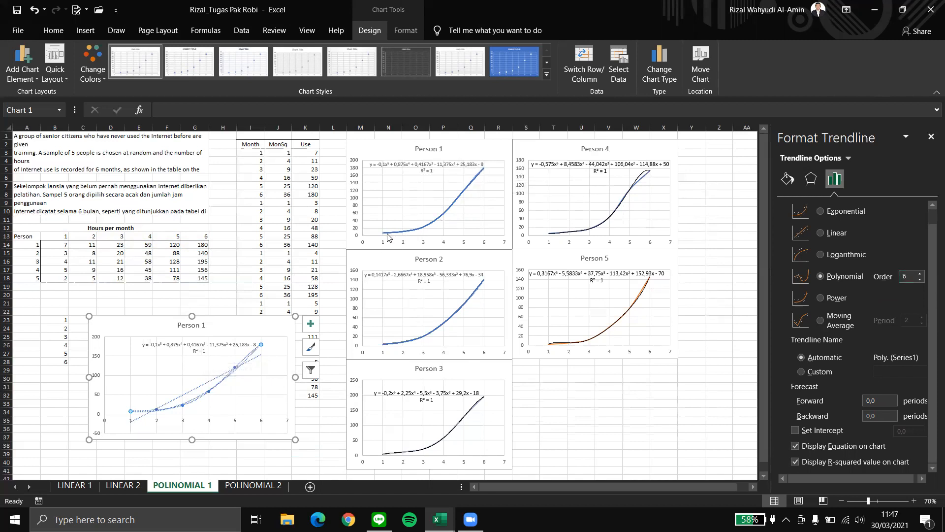
Delete the new Person 1 scatter chart below the Hours per month table
{"action": "left_click", "coordinate": [63, 191]}
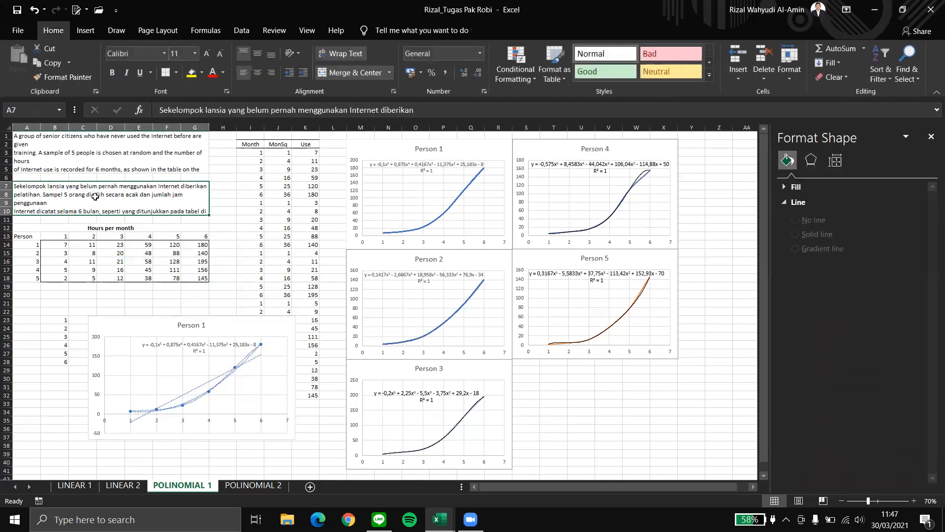
{"action": "left_click", "coordinate": [241, 329]}
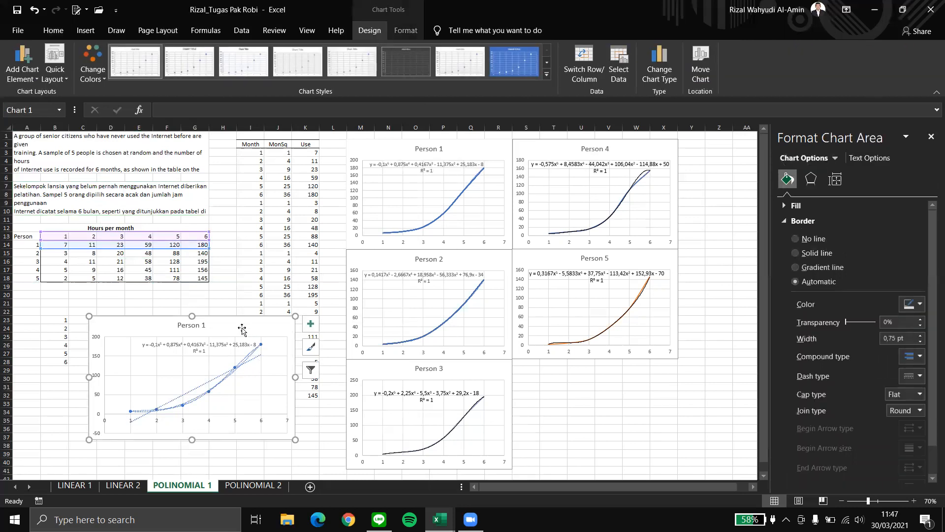
{"action": "key", "text": "Delete"}
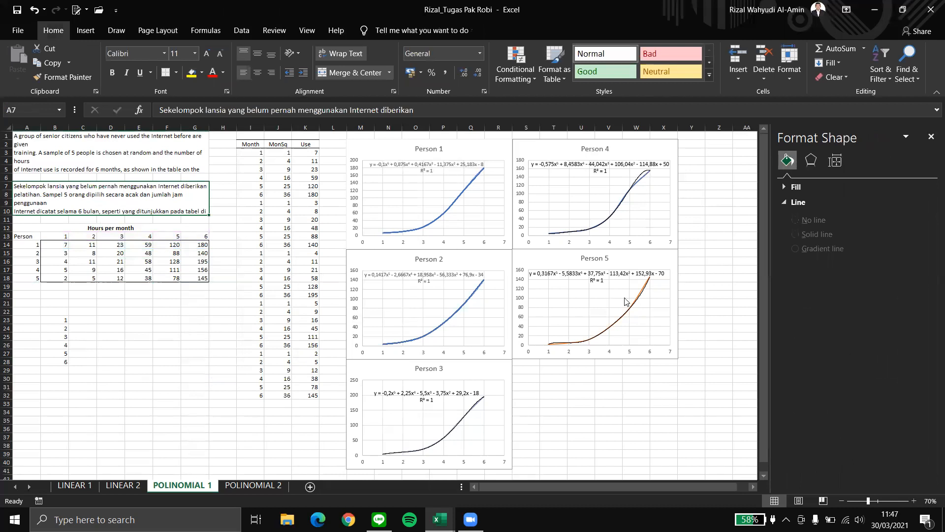
Switch to the other open workbook and read the rice harvest problem statement in A1 on the Tugas sheet
{"action": "left_click", "coordinate": [439, 519]}
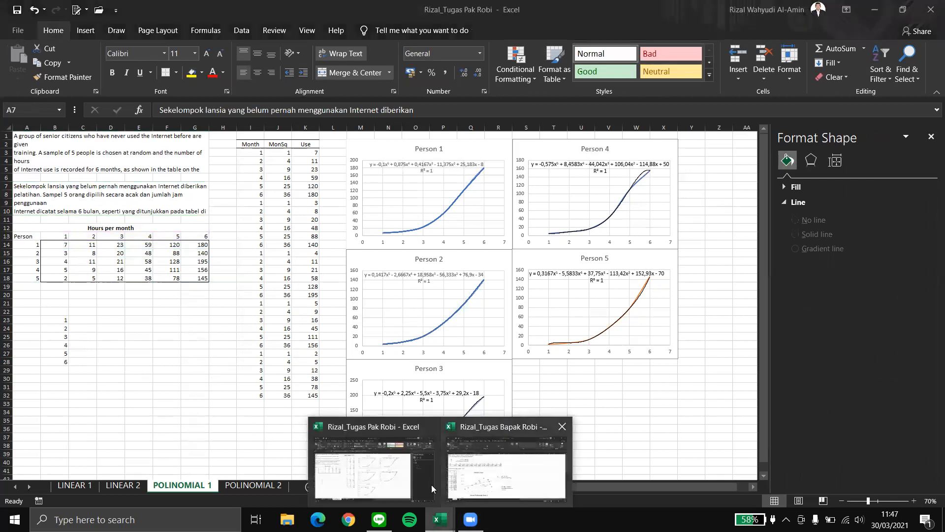
{"action": "left_click", "coordinate": [509, 475]}
{"action": "scroll", "coordinate": [266, 262], "scroll_direction": "down", "scroll_amount": 6}
{"action": "scroll", "coordinate": [266, 262], "scroll_direction": "up", "scroll_amount": 6}
{"action": "left_click", "coordinate": [118, 148]}
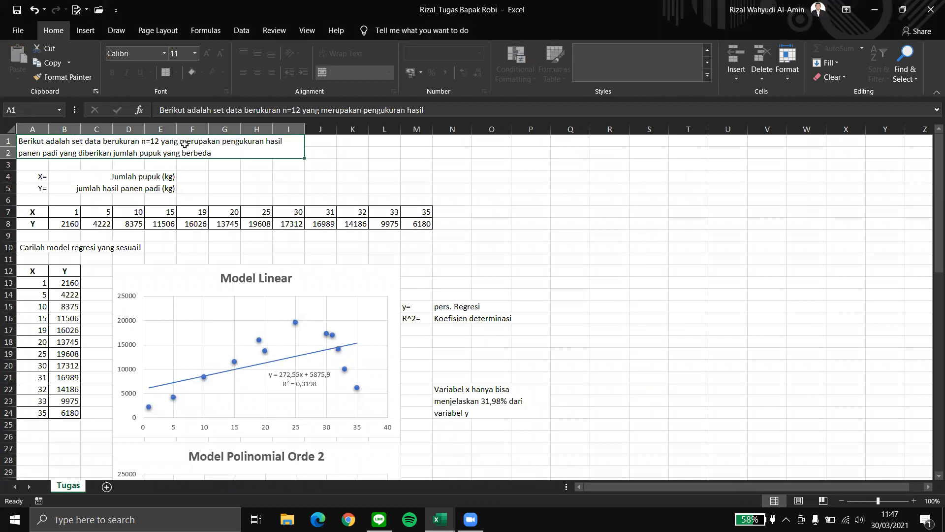
{"action": "left_click", "coordinate": [247, 175]}
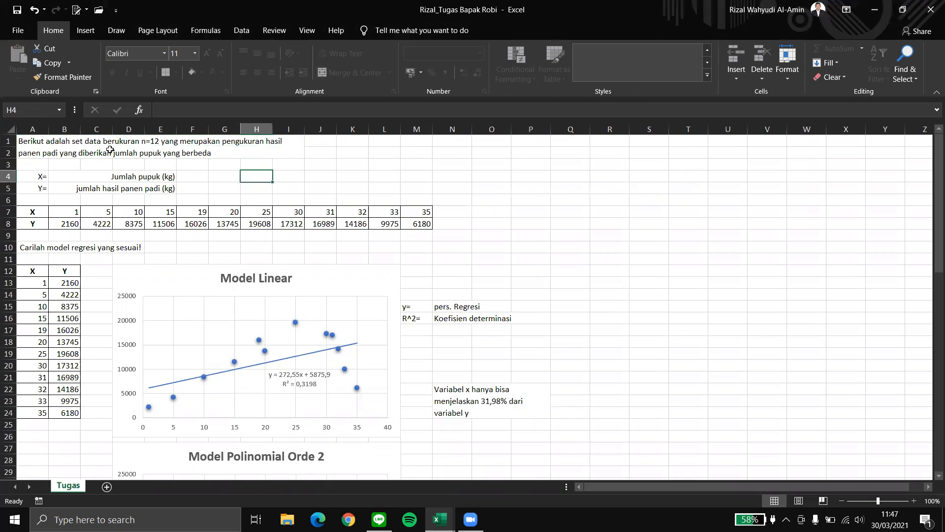
{"action": "left_click", "coordinate": [147, 157]}
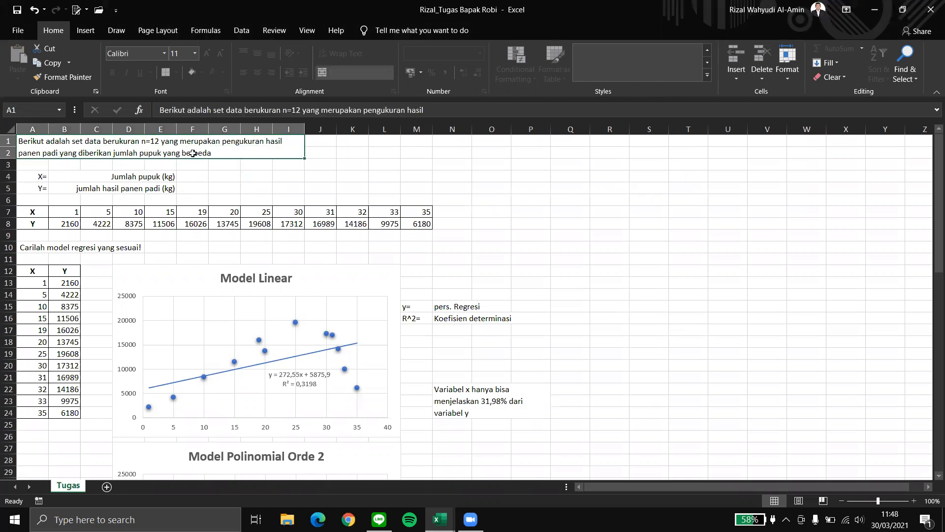
{"action": "left_click", "coordinate": [256, 178]}
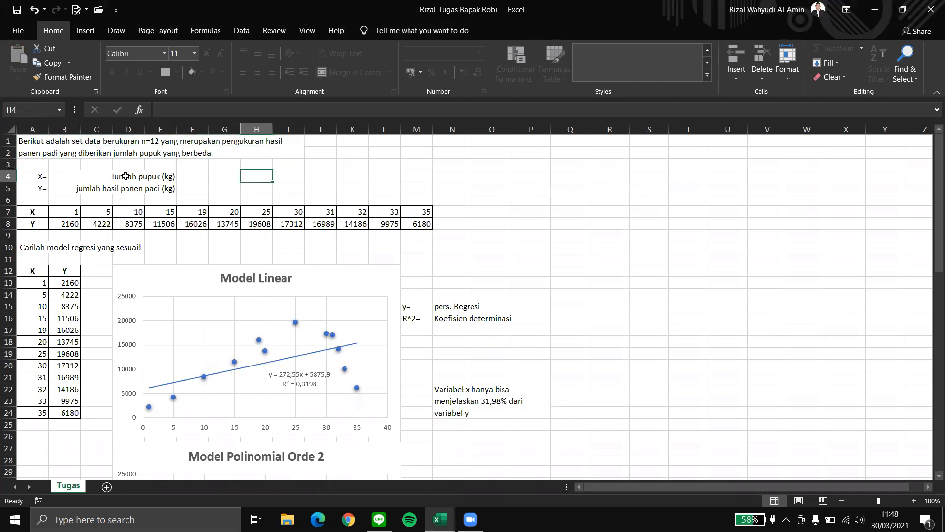
Review the X (fertilizer amount) and Y (rice yield) definitions and the data values in A7:M8
{"action": "left_click", "coordinate": [41, 175]}
{"action": "left_click", "coordinate": [150, 176]}
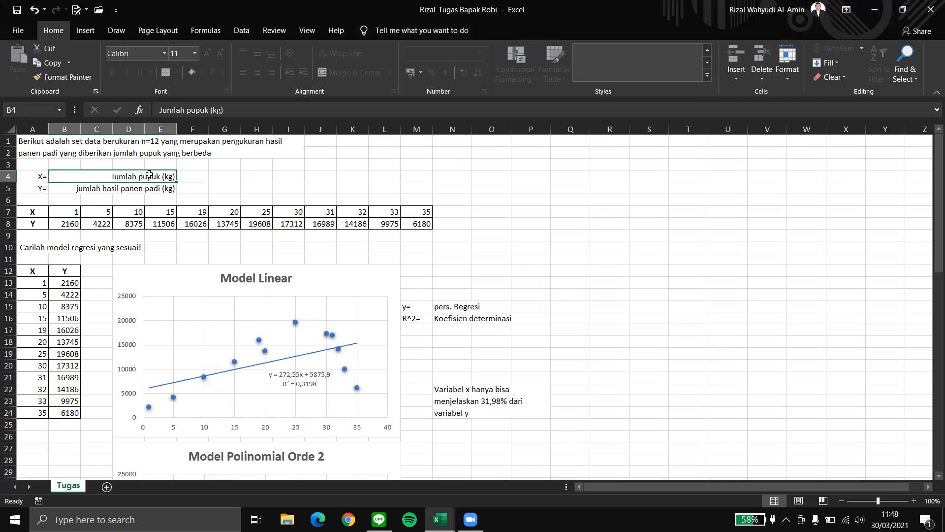
{"action": "left_click", "coordinate": [45, 190]}
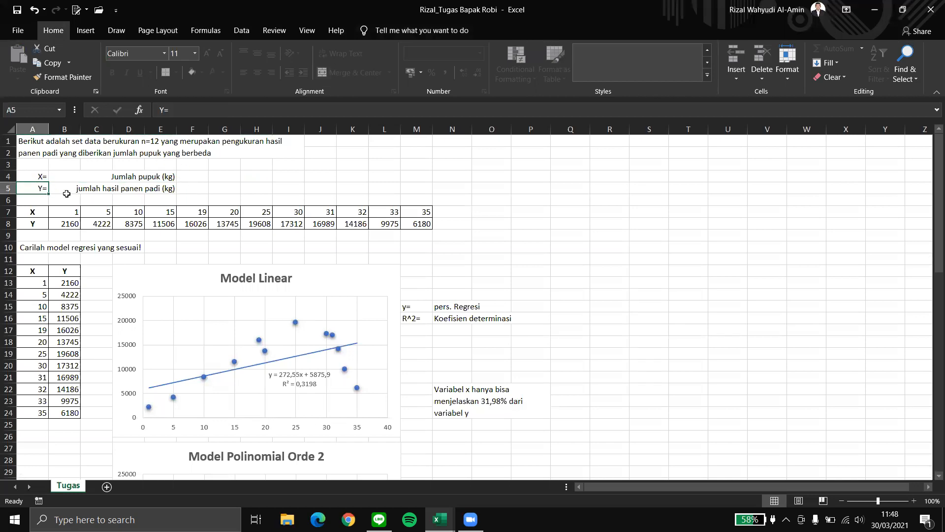
{"action": "left_click", "coordinate": [117, 189]}
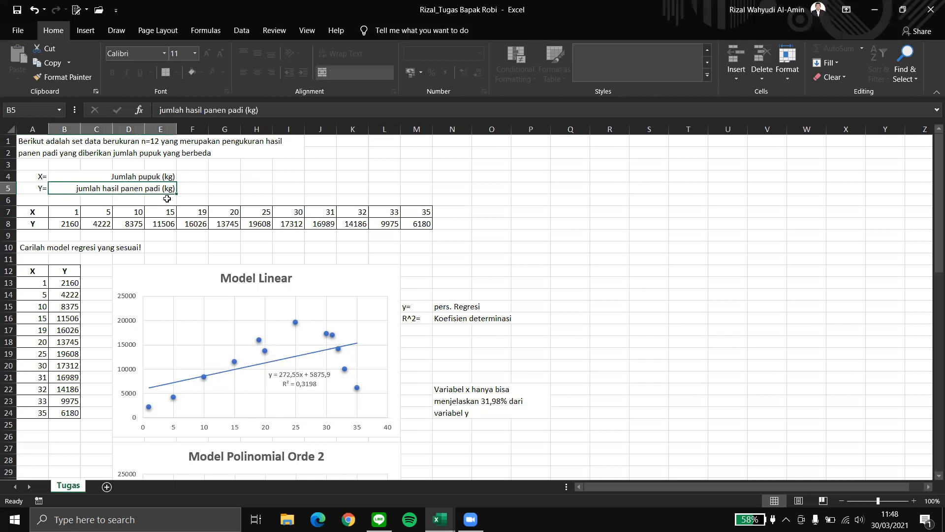
{"action": "left_click", "coordinate": [89, 235]}
{"action": "left_click_drag", "start_coordinate": [42, 216], "coordinate": [426, 220]}
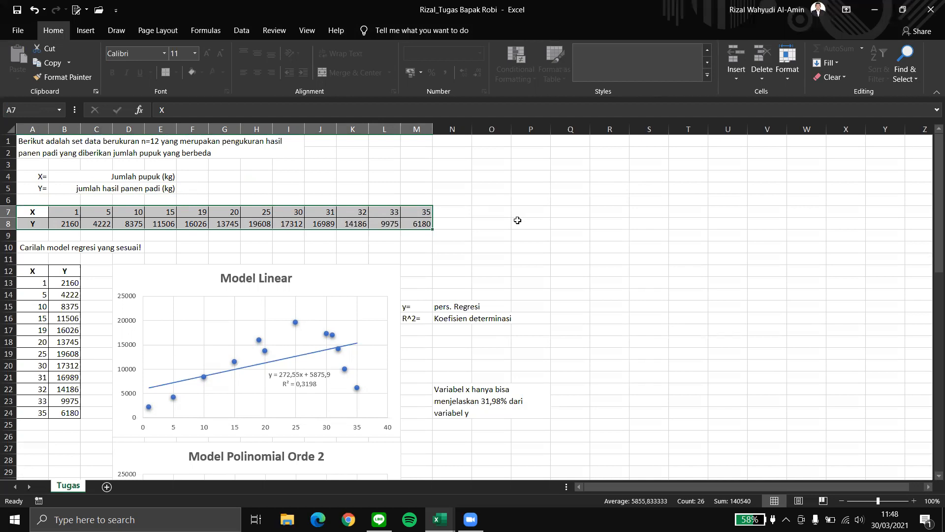
Compare the horizontal X and Y rows with the vertical table in A12:B24, and read the regression task in A10
{"action": "left_click", "coordinate": [96, 247]}
{"action": "left_click", "coordinate": [88, 307]}
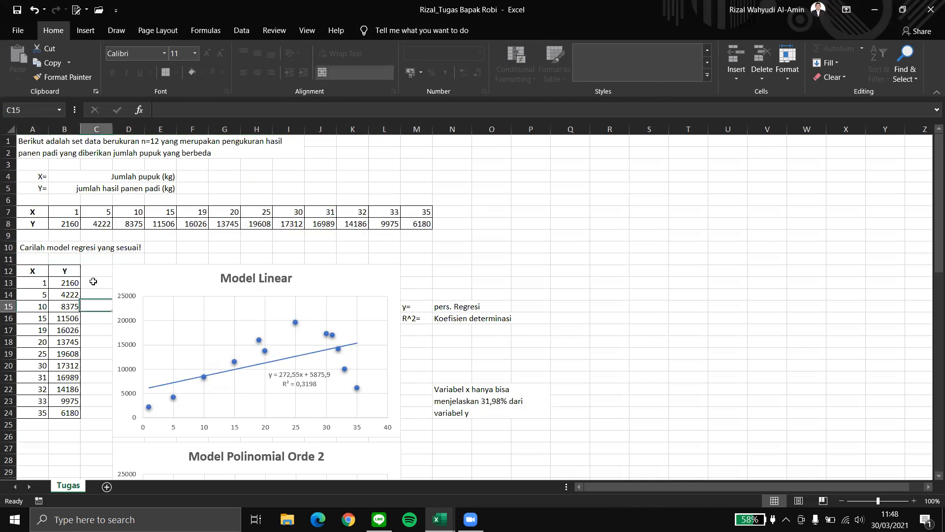
{"action": "scroll", "coordinate": [44, 191], "scroll_direction": "down", "scroll_amount": 1}
{"action": "left_click_drag", "start_coordinate": [39, 181], "coordinate": [437, 211]}
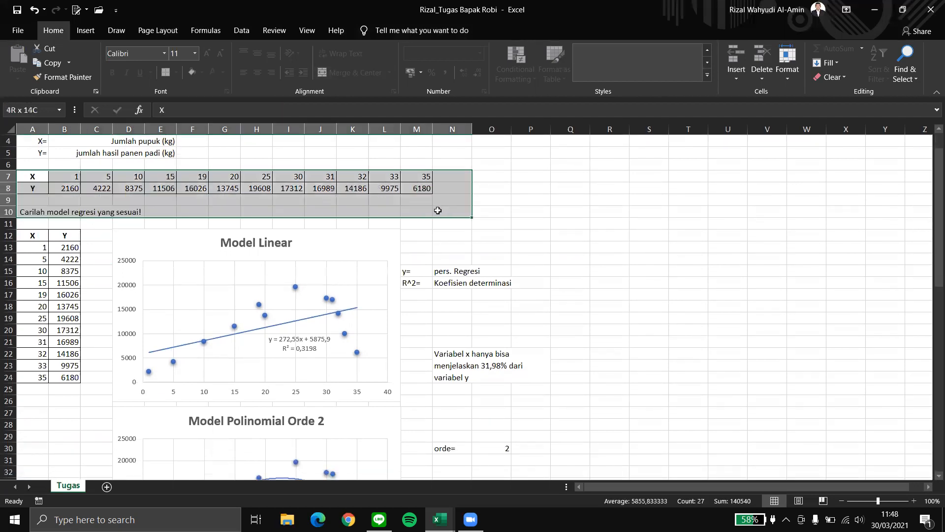
{"action": "left_click", "coordinate": [74, 188]}
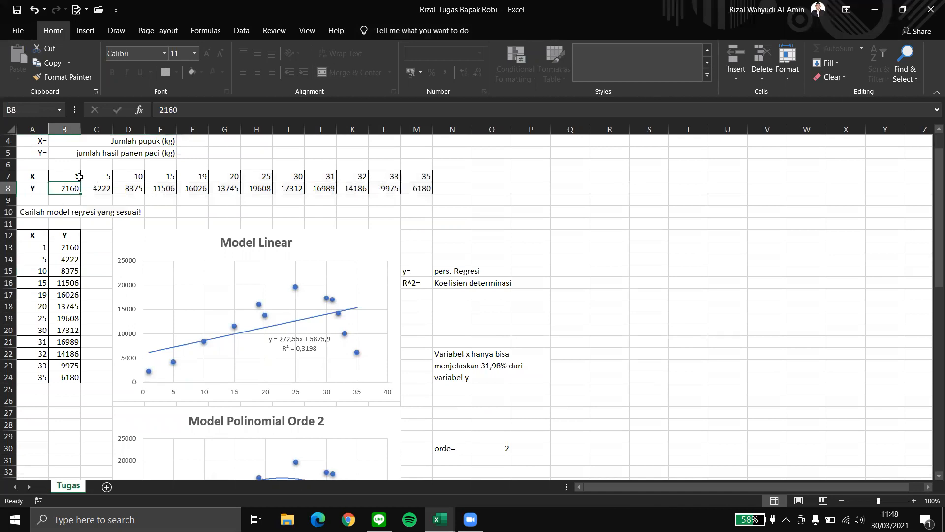
{"action": "left_click_drag", "start_coordinate": [42, 234], "coordinate": [75, 374]}
{"action": "left_click", "coordinate": [53, 322]}
{"action": "left_click", "coordinate": [39, 248]}
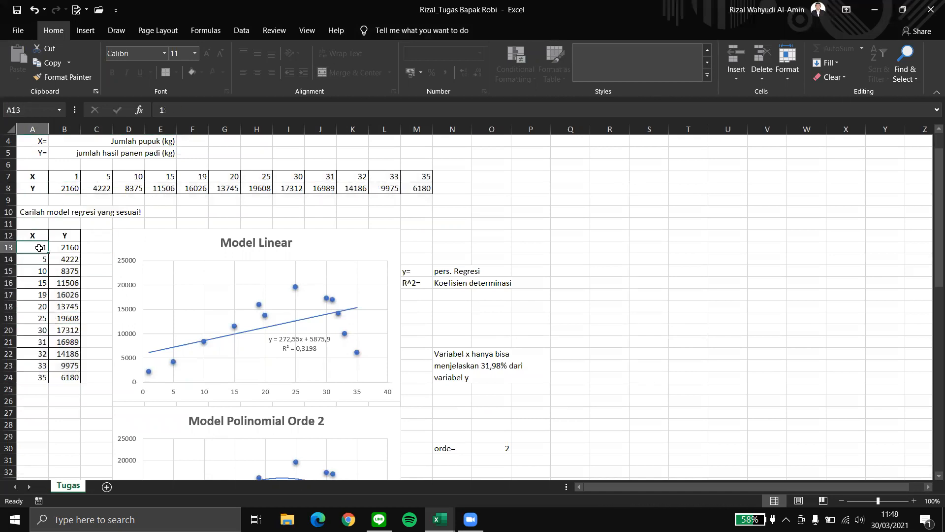
{"action": "scroll", "coordinate": [55, 325], "scroll_direction": "down", "scroll_amount": 1}
{"action": "scroll", "coordinate": [49, 294], "scroll_direction": "down", "scroll_amount": 1}
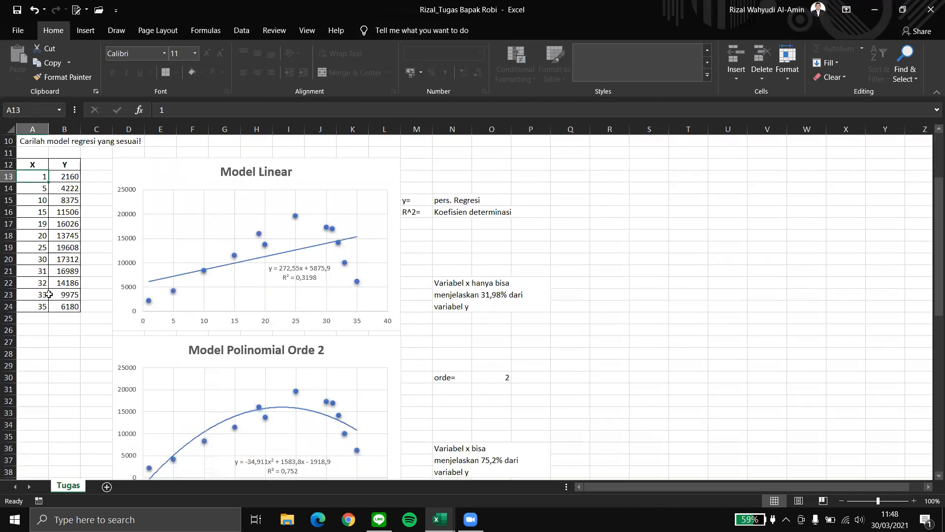
{"action": "scroll", "coordinate": [49, 294], "scroll_direction": "up", "scroll_amount": 3}
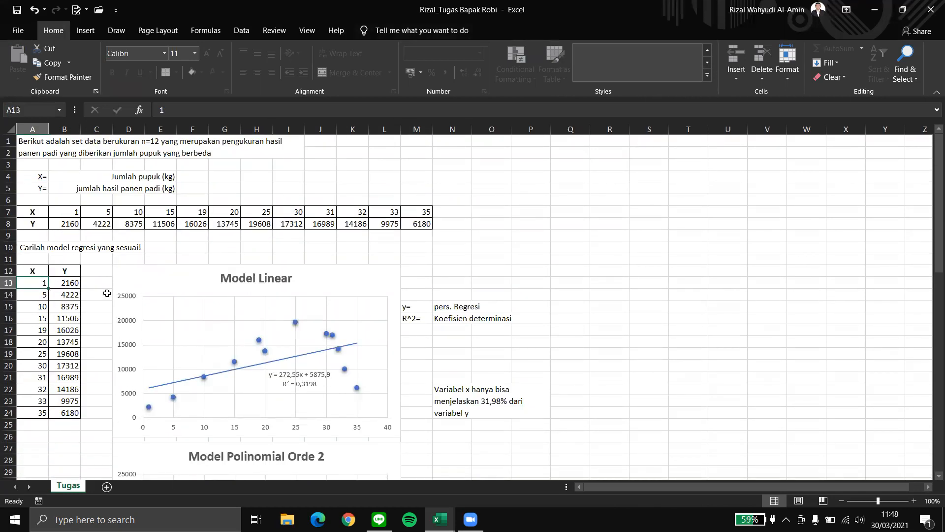
{"action": "left_click", "coordinate": [121, 249]}
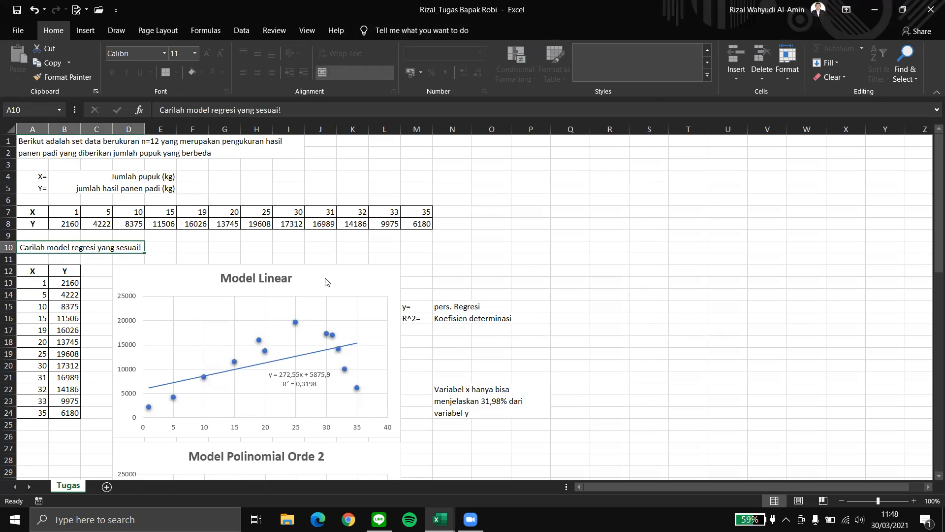
{"action": "left_click", "coordinate": [228, 237]}
{"action": "left_click", "coordinate": [327, 250]}
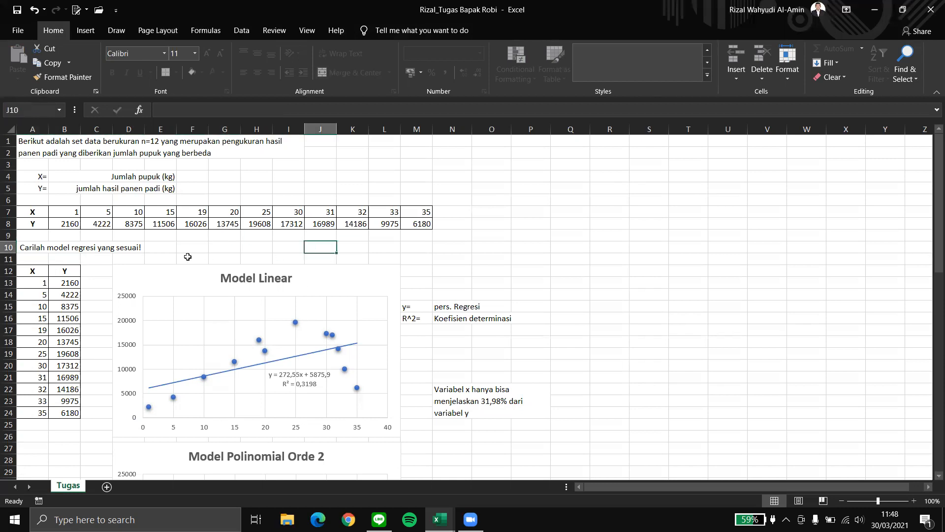
{"action": "left_click", "coordinate": [131, 248]}
{"action": "left_click", "coordinate": [156, 247]}
{"action": "left_click", "coordinate": [195, 246]}
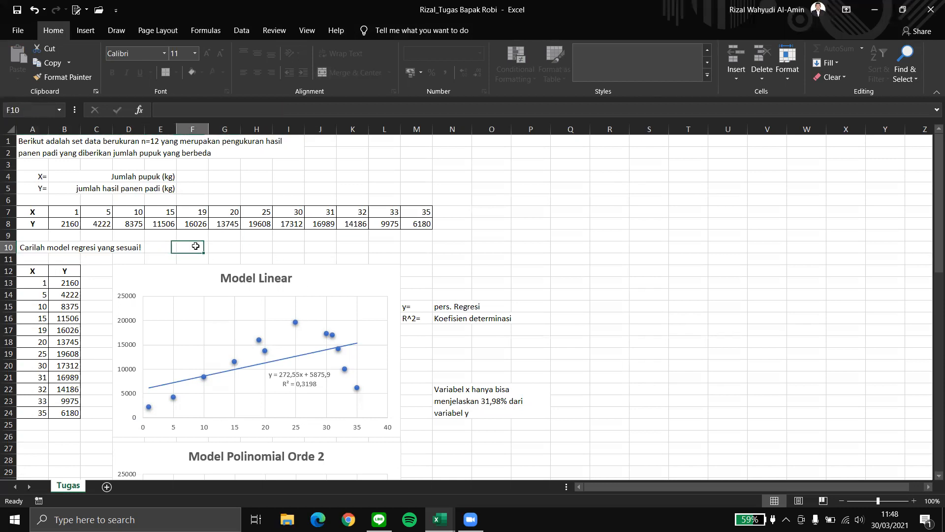
{"action": "scroll", "coordinate": [258, 338], "scroll_direction": "down", "scroll_amount": 6}
{"action": "scroll", "coordinate": [258, 338], "scroll_direction": "up", "scroll_amount": 6}
{"action": "left_click", "coordinate": [490, 236]}
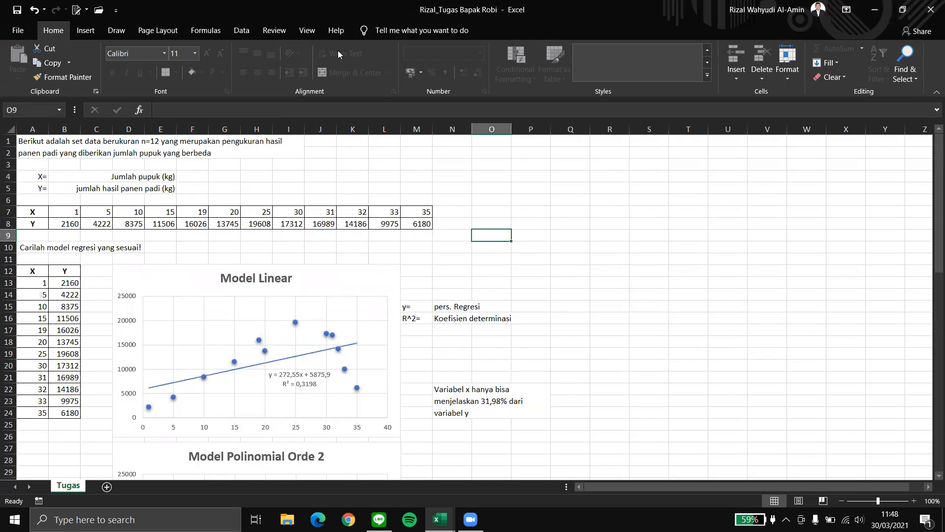
Unprotect the Tugas sheet by entering the sheet password
{"action": "left_click", "coordinate": [273, 30]}
{"action": "left_click", "coordinate": [480, 66]}
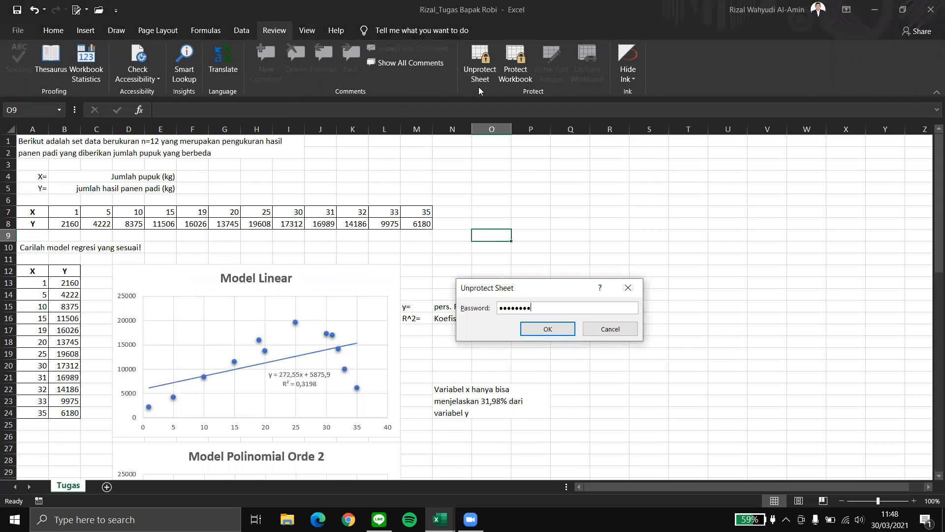
{"action": "key", "text": "Return"}
{"action": "left_click", "coordinate": [554, 225]}
{"action": "left_click", "coordinate": [452, 246]}
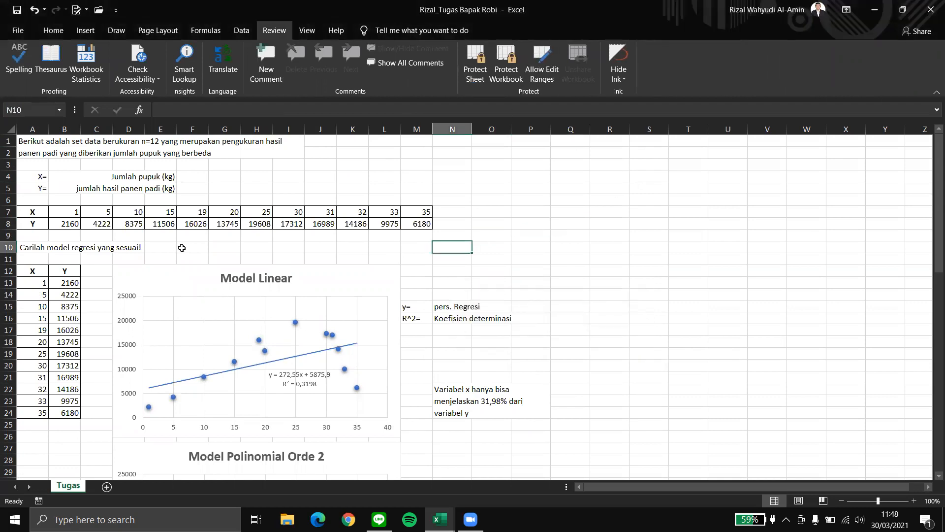
Enter the note "semakin sesuai, maka semakin r^2 nya mendekati angka 1" in cell F10, beside the regression task
{"action": "left_click", "coordinate": [198, 251]}
{"action": "type", "text": "semak"}
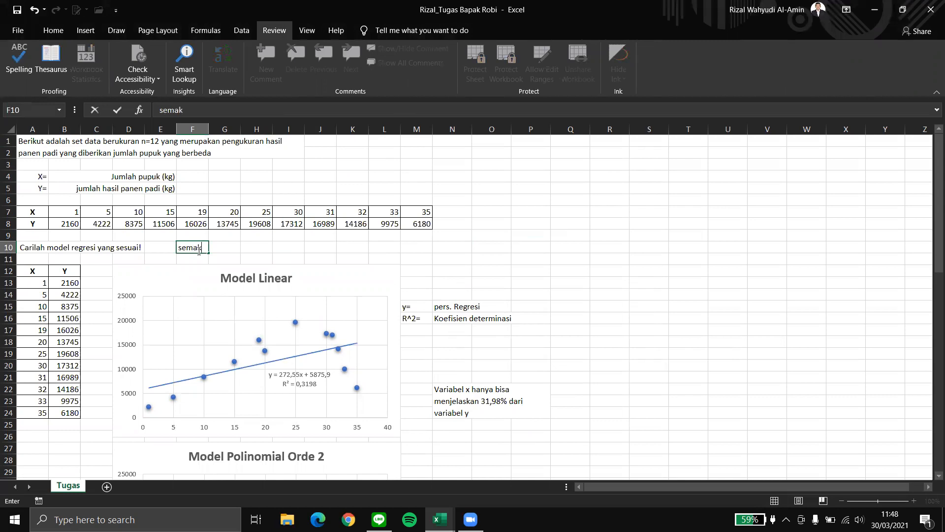
{"action": "type", "text": "in sesuai, maka semakin"}
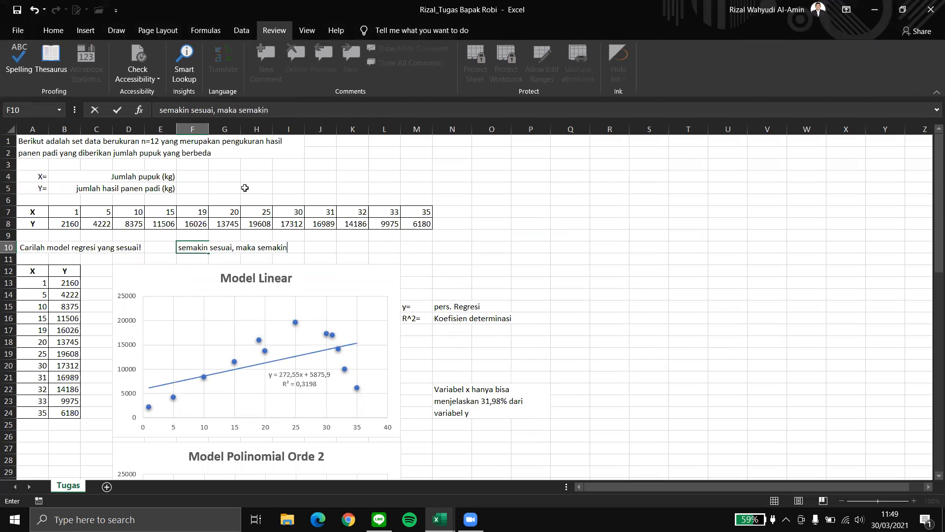
{"action": "type", "text": " r^2 nya mendekati angka 1"}
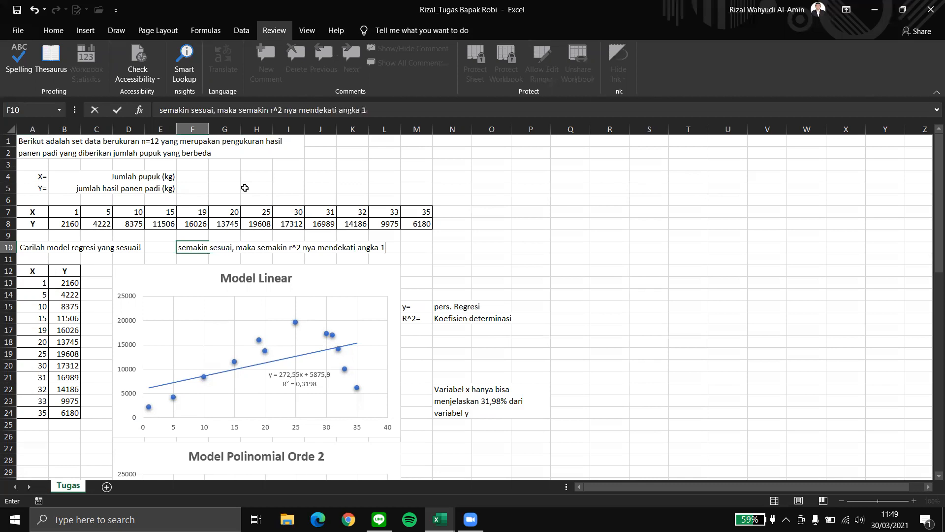
{"action": "left_click", "coordinate": [447, 283]}
{"action": "left_click", "coordinate": [374, 247]}
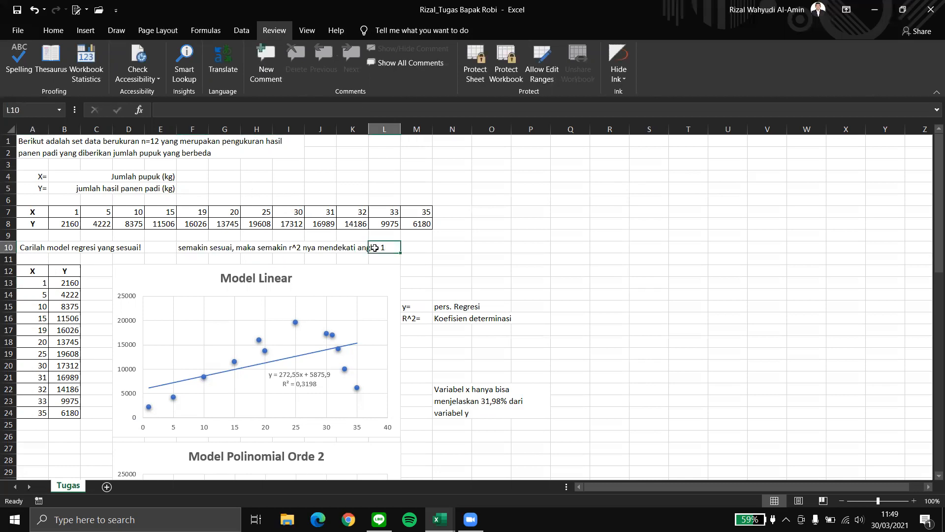
{"action": "left_click", "coordinate": [230, 250]}
{"action": "left_click", "coordinate": [457, 273]}
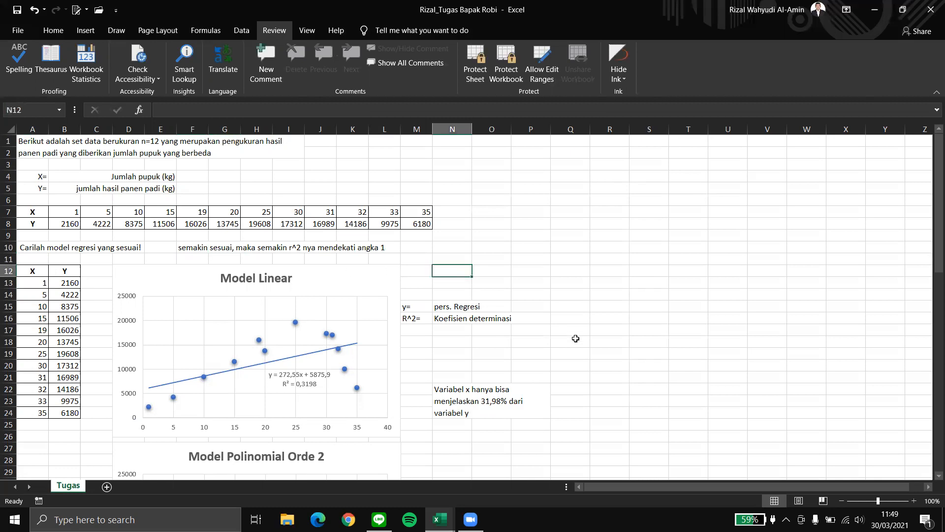
Look over the existing Model Linear chart and the vertical X and Y data it plots
{"action": "scroll", "coordinate": [480, 350], "scroll_direction": "down", "scroll_amount": 3}
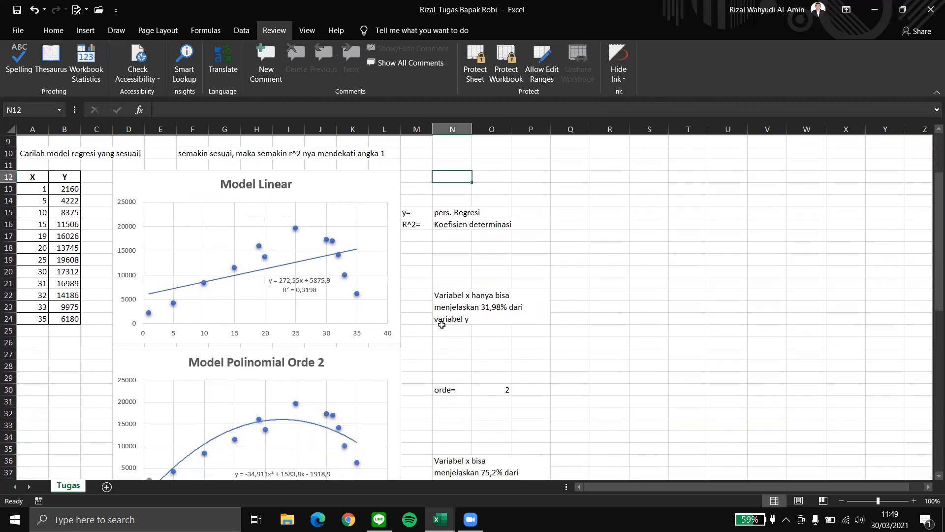
{"action": "scroll", "coordinate": [375, 288], "scroll_direction": "up", "scroll_amount": 3}
{"action": "left_click", "coordinate": [158, 289]}
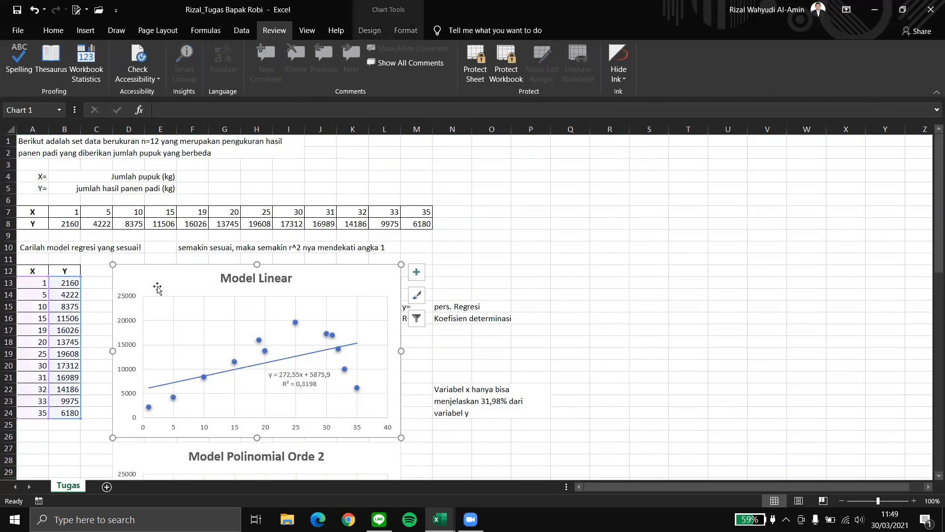
{"action": "scroll", "coordinate": [274, 327], "scroll_direction": "down", "scroll_amount": 1}
{"action": "scroll", "coordinate": [252, 272], "scroll_direction": "up", "scroll_amount": 1}
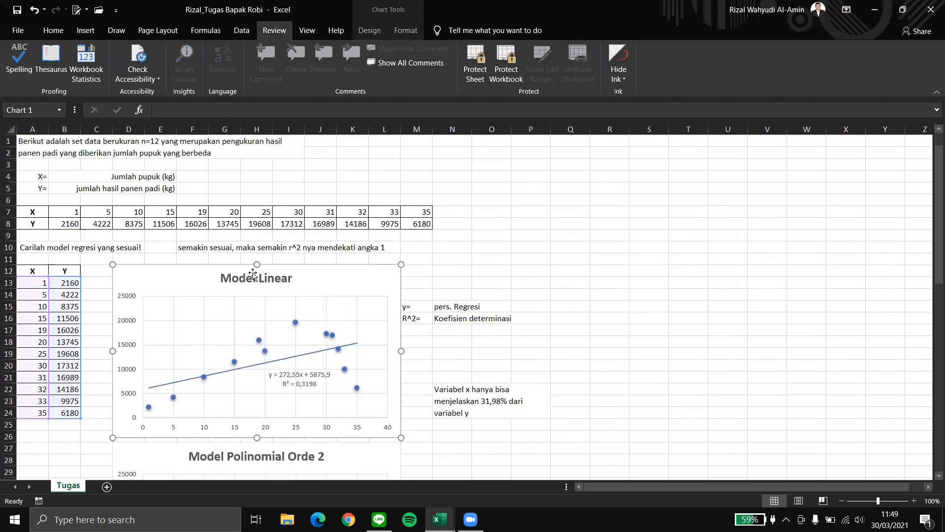
{"action": "scroll", "coordinate": [77, 287], "scroll_direction": "down", "scroll_amount": 1}
{"action": "scroll", "coordinate": [109, 272], "scroll_direction": "up", "scroll_amount": 1}
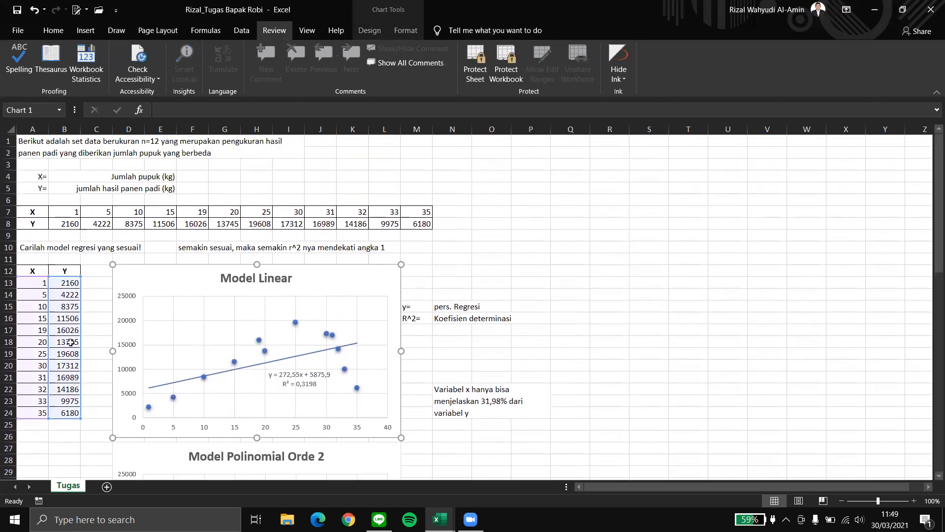
Insert a markers-only scatter chart of the X and Y data in A13:B24 and place it beside the regression notes
{"action": "left_click", "coordinate": [94, 330]}
{"action": "left_click_drag", "start_coordinate": [41, 284], "coordinate": [69, 413]}
{"action": "left_click", "coordinate": [85, 31]}
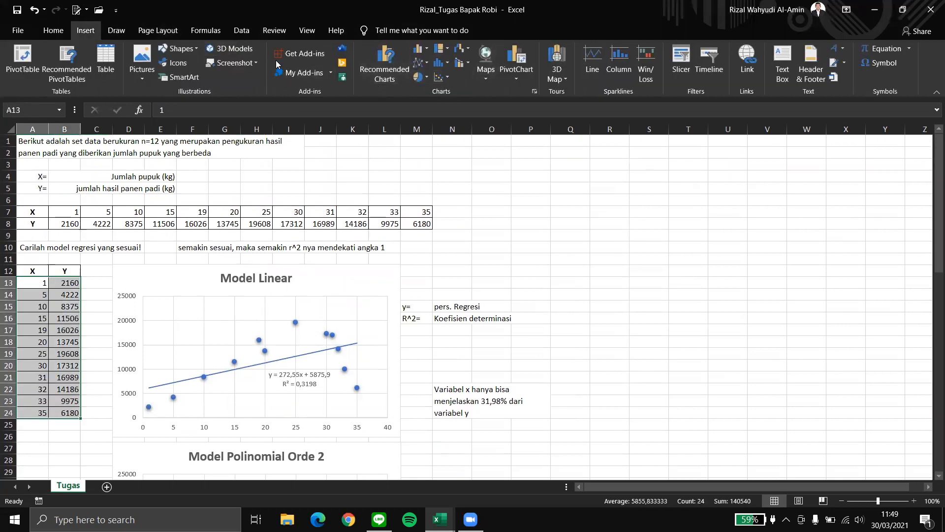
{"action": "left_click", "coordinate": [447, 78]}
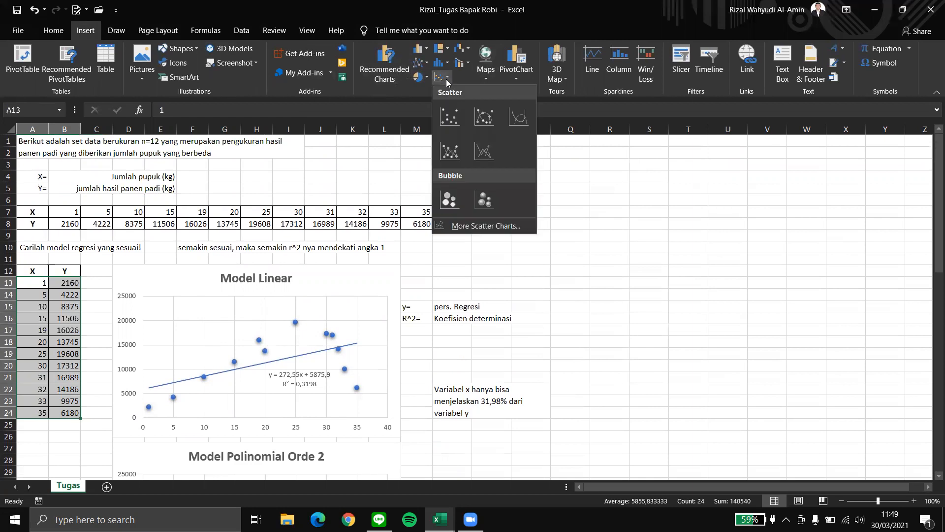
{"action": "left_click", "coordinate": [450, 120]}
{"action": "left_click_drag", "start_coordinate": [534, 223], "coordinate": [724, 232]}
Add a linear trendline to the new scatter chart and display its equation and R-squared value on the chart
{"action": "scroll", "coordinate": [774, 207], "scroll_direction": "down", "scroll_amount": 1}
{"action": "left_click", "coordinate": [826, 200]}
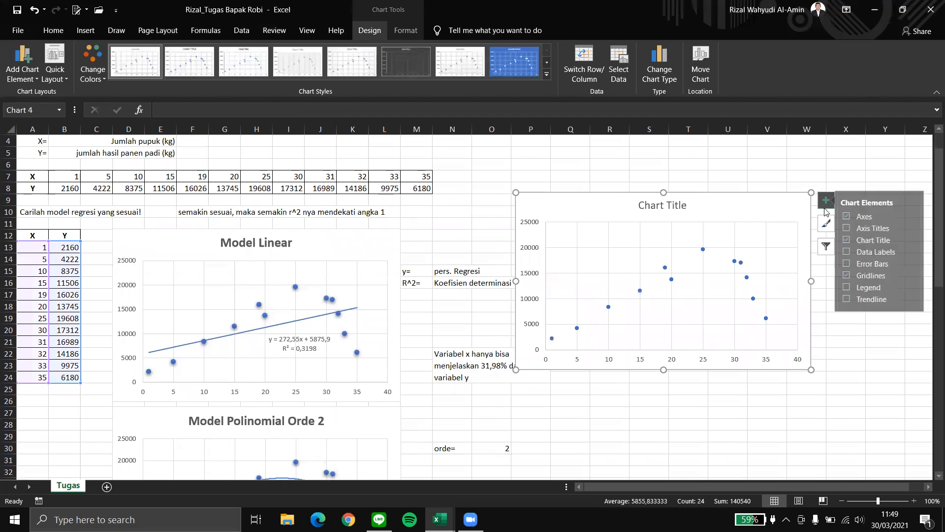
{"action": "left_click", "coordinate": [879, 300]}
{"action": "left_click", "coordinate": [917, 299]}
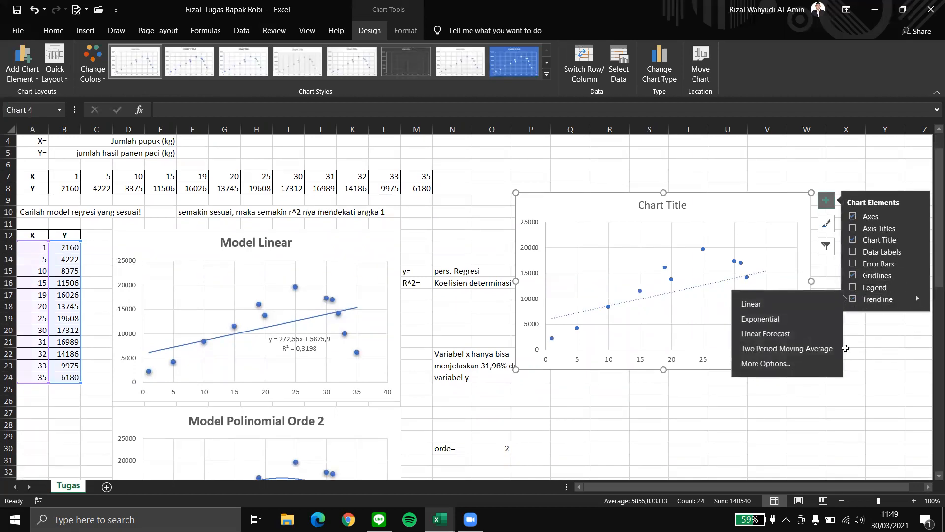
{"action": "left_click", "coordinate": [778, 364]}
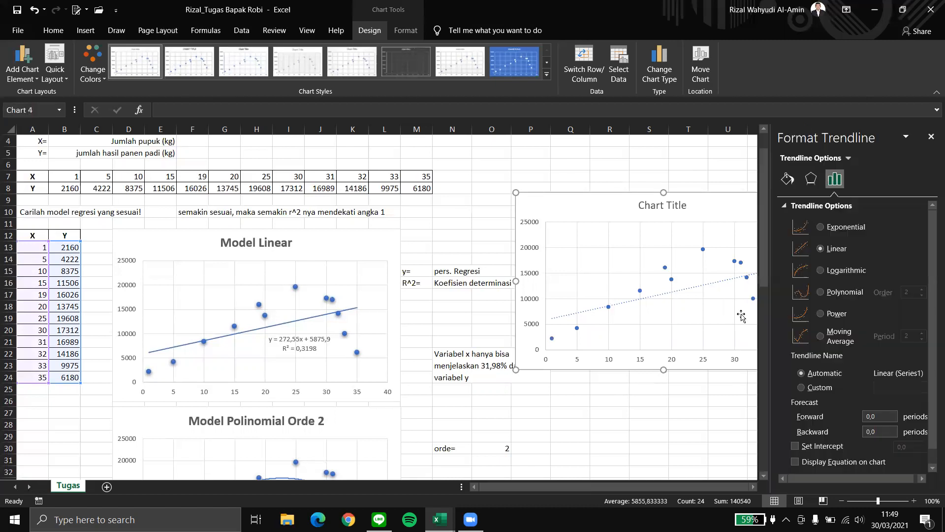
{"action": "scroll", "coordinate": [822, 286], "scroll_direction": "down", "scroll_amount": 1}
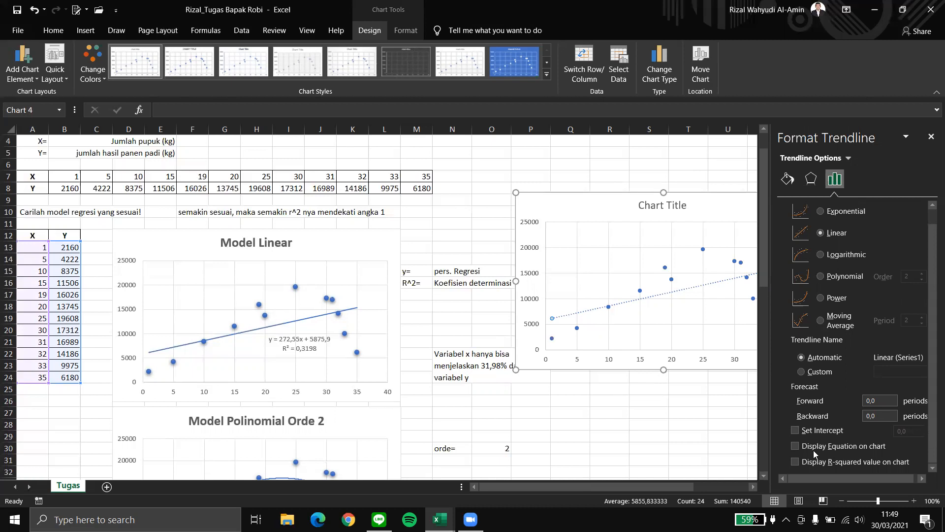
{"action": "left_click", "coordinate": [796, 447]}
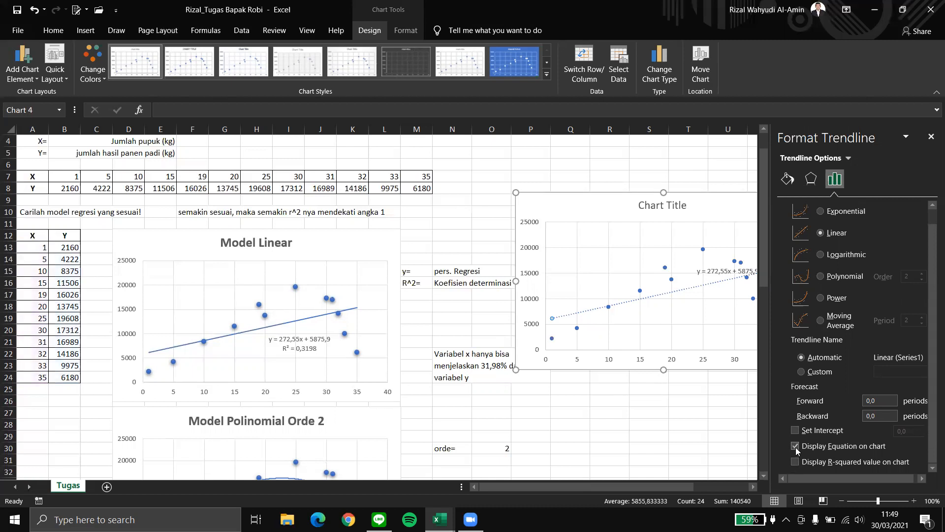
{"action": "left_click", "coordinate": [794, 461]}
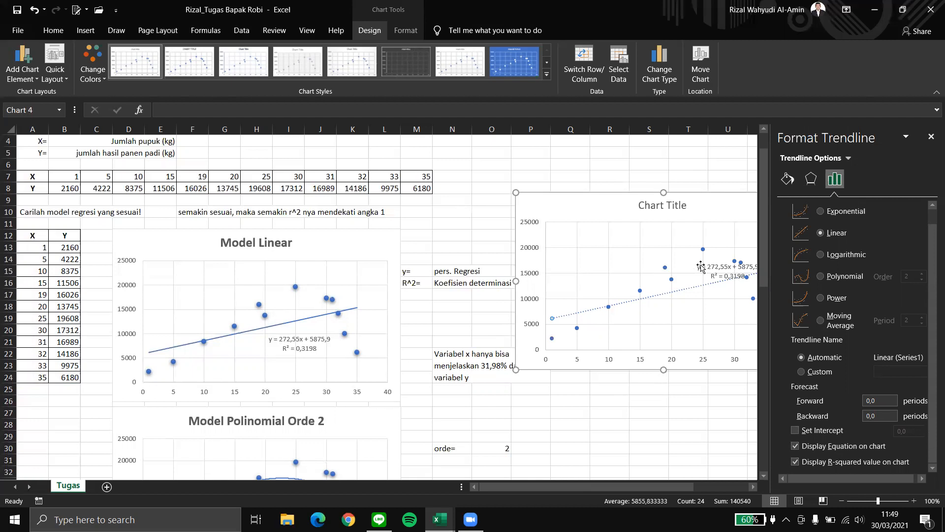
Move the trendline equation label to clear space above the data points and close the formatting pane
{"action": "left_click", "coordinate": [723, 264]}
{"action": "left_click_drag", "start_coordinate": [720, 261], "coordinate": [647, 236]}
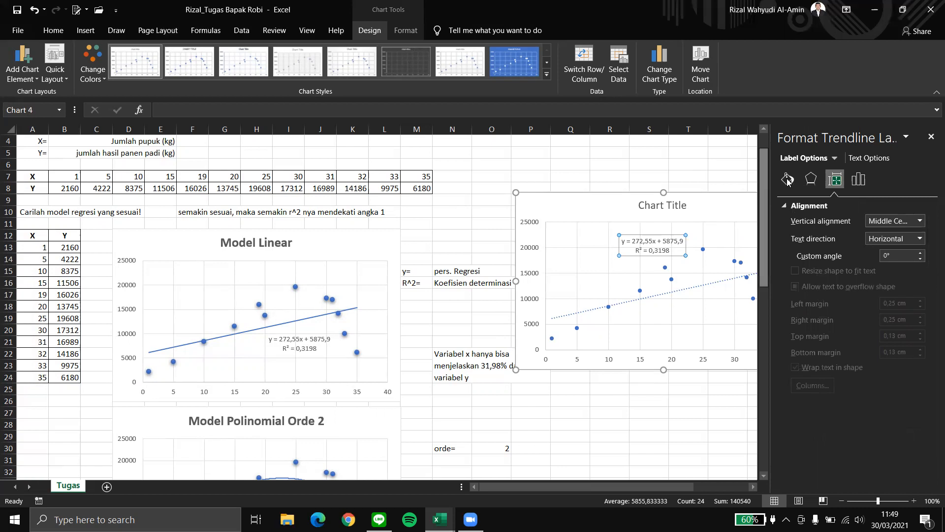
{"action": "left_click", "coordinate": [931, 136]}
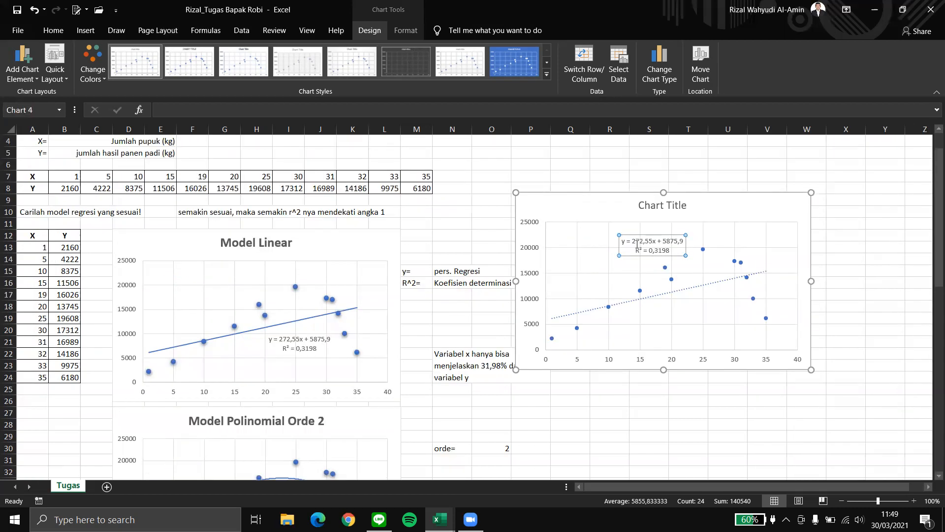
Title the new scatter chart "Model Linear" and move it clear of the interpretation note in N22
{"action": "left_click", "coordinate": [677, 205]}
{"action": "left_click", "coordinate": [681, 205]}
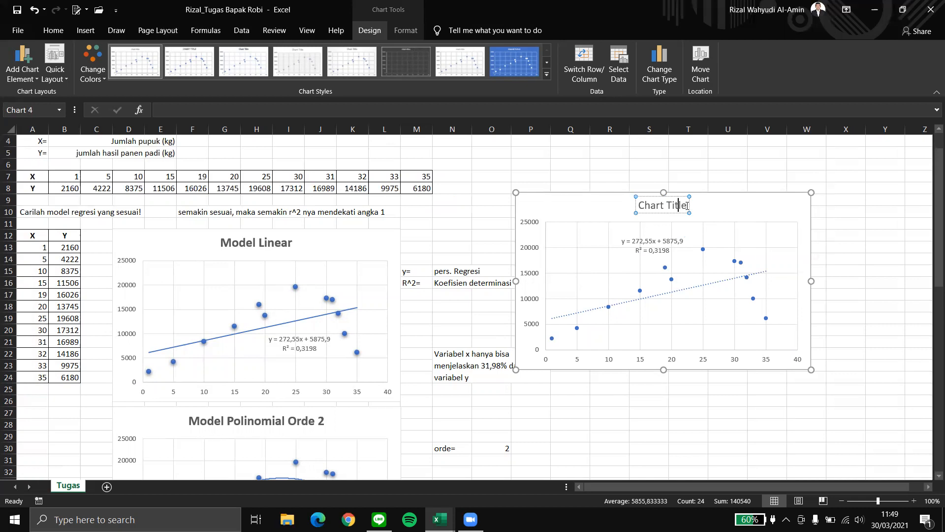
{"action": "triple_click", "coordinate": [687, 205]}
{"action": "type", "text": "Model Linear"}
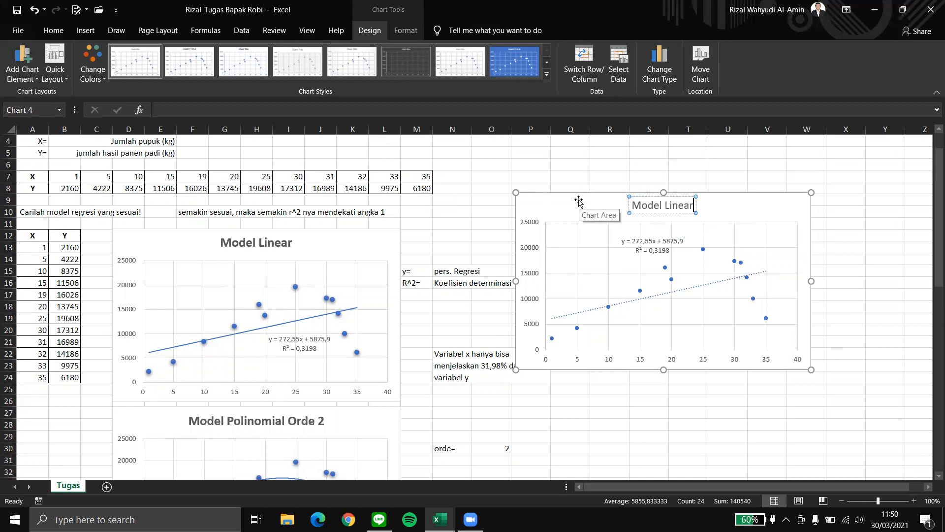
{"action": "left_click", "coordinate": [728, 412]}
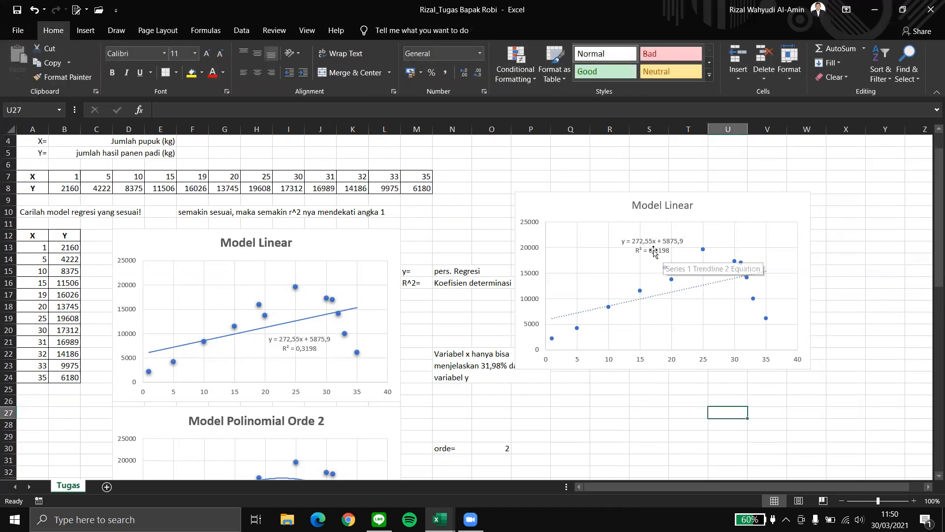
{"action": "left_click", "coordinate": [724, 197]}
{"action": "left_click_drag", "start_coordinate": [721, 193], "coordinate": [761, 216]}
Read the interpretation note in N22 and relate it to the R-squared value on the linear charts
{"action": "scroll", "coordinate": [713, 272], "scroll_direction": "down", "scroll_amount": 1}
{"action": "scroll", "coordinate": [713, 273], "scroll_direction": "down", "scroll_amount": 2}
{"action": "left_click", "coordinate": [493, 255]}
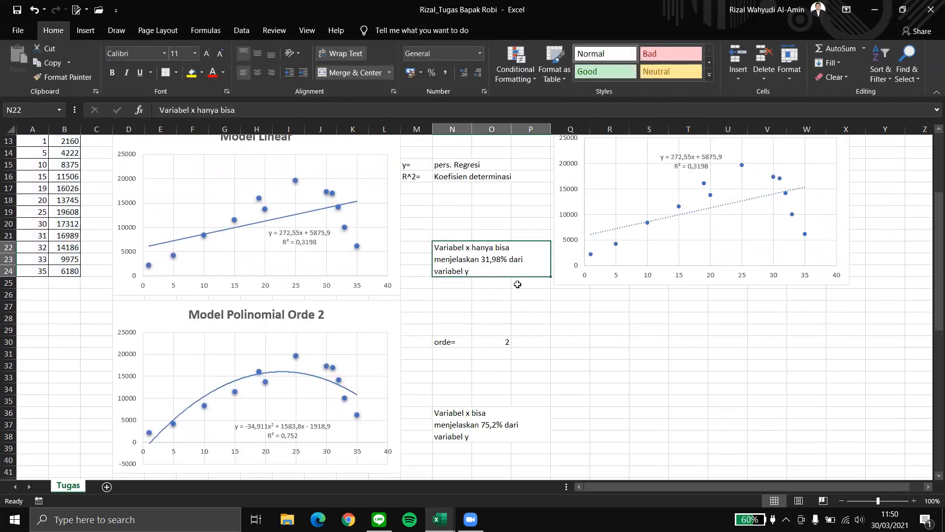
{"action": "scroll", "coordinate": [517, 278], "scroll_direction": "up", "scroll_amount": 2}
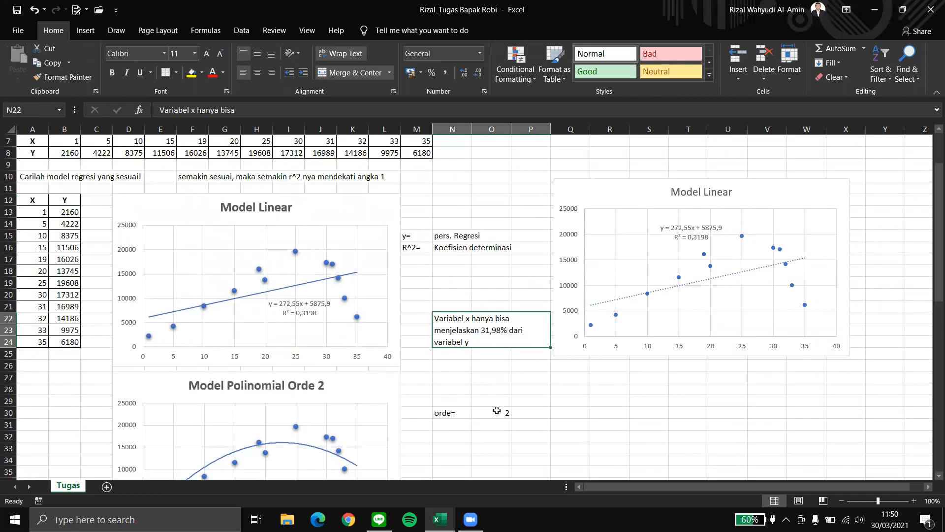
{"action": "scroll", "coordinate": [612, 418], "scroll_direction": "down", "scroll_amount": 1}
{"action": "scroll", "coordinate": [538, 369], "scroll_direction": "up", "scroll_amount": 3}
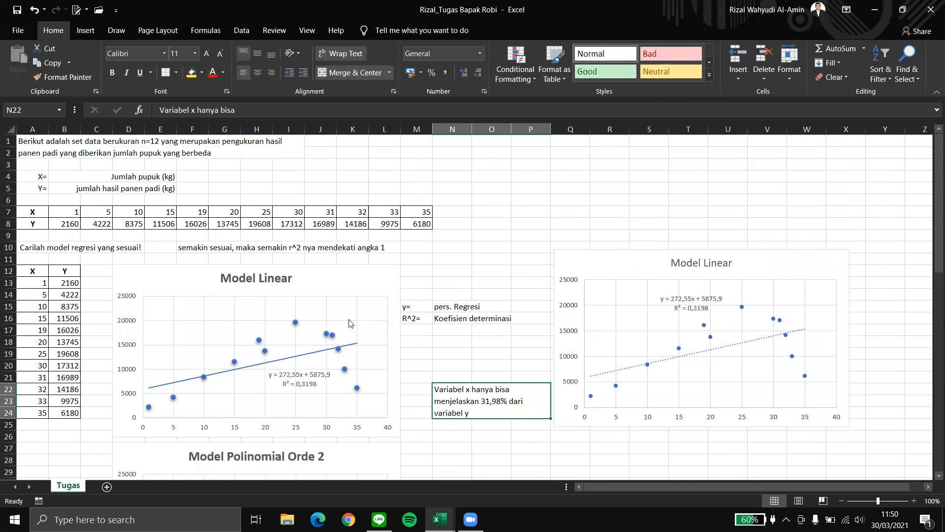
{"action": "scroll", "coordinate": [353, 266], "scroll_direction": "down", "scroll_amount": 2}
{"action": "scroll", "coordinate": [444, 341], "scroll_direction": "down", "scroll_amount": 1}
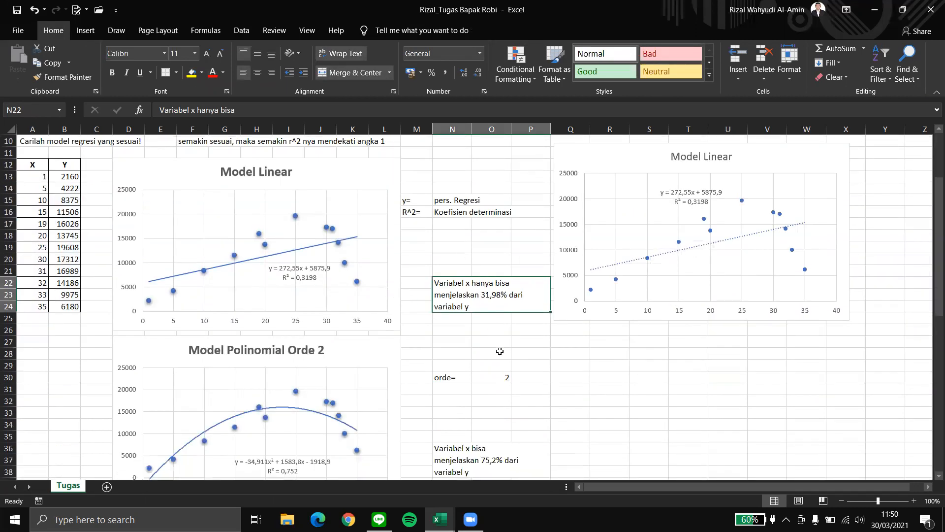
{"action": "left_click", "coordinate": [498, 353]}
{"action": "left_click", "coordinate": [497, 303]}
Examine the Model Polinomial Orde 2 chart, its order and interpretation notes, and the conclusion in row 44
{"action": "scroll", "coordinate": [477, 306], "scroll_direction": "down", "scroll_amount": 1}
{"action": "scroll", "coordinate": [477, 307], "scroll_direction": "down", "scroll_amount": 3}
{"action": "scroll", "coordinate": [393, 296], "scroll_direction": "up", "scroll_amount": 4}
{"action": "scroll", "coordinate": [327, 280], "scroll_direction": "down", "scroll_amount": 2}
{"action": "scroll", "coordinate": [327, 280], "scroll_direction": "down", "scroll_amount": 3}
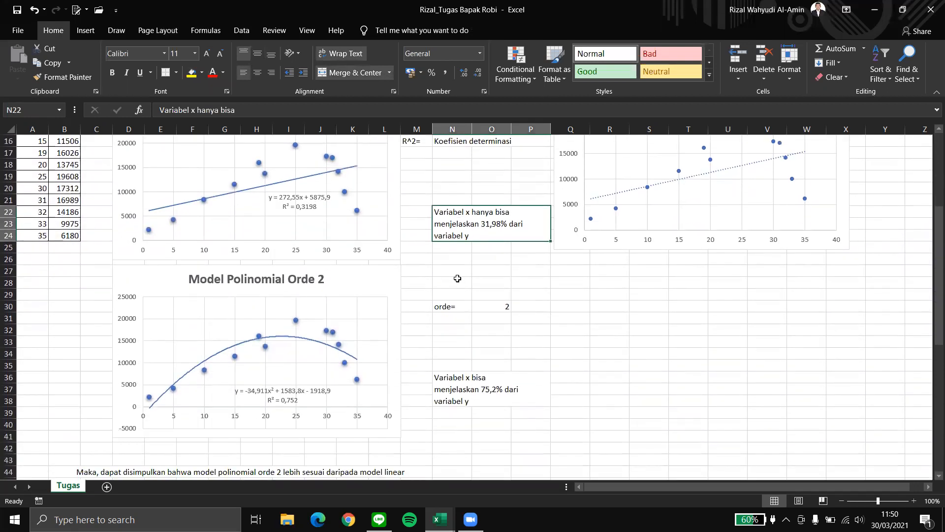
{"action": "scroll", "coordinate": [362, 302], "scroll_direction": "up", "scroll_amount": 3}
Move the new Model Linear chart down to about rows 25 to 40, level with the Model Polinomial Orde 2 chart
{"action": "left_click", "coordinate": [723, 239]}
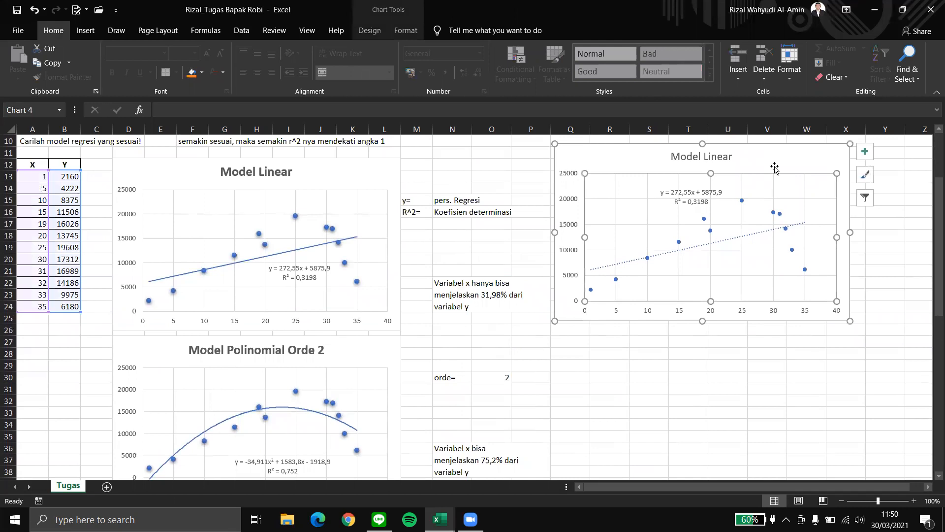
{"action": "scroll", "coordinate": [737, 232], "scroll_direction": "down", "scroll_amount": 2}
{"action": "scroll", "coordinate": [745, 207], "scroll_direction": "up", "scroll_amount": 1}
{"action": "scroll", "coordinate": [744, 207], "scroll_direction": "up", "scroll_amount": 3}
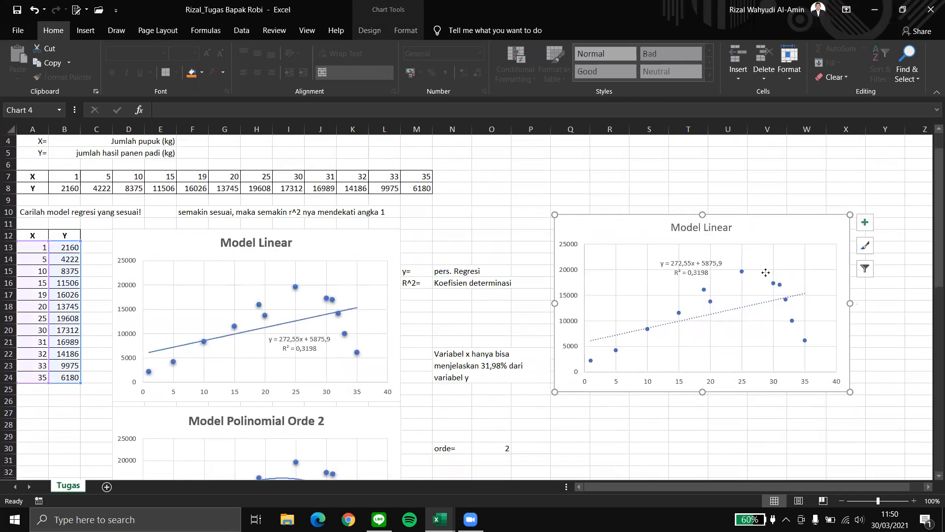
{"action": "left_click_drag", "start_coordinate": [790, 221], "coordinate": [787, 375]}
{"action": "scroll", "coordinate": [744, 324], "scroll_direction": "down", "scroll_amount": 3}
{"action": "left_click_drag", "start_coordinate": [777, 171], "coordinate": [787, 202]}
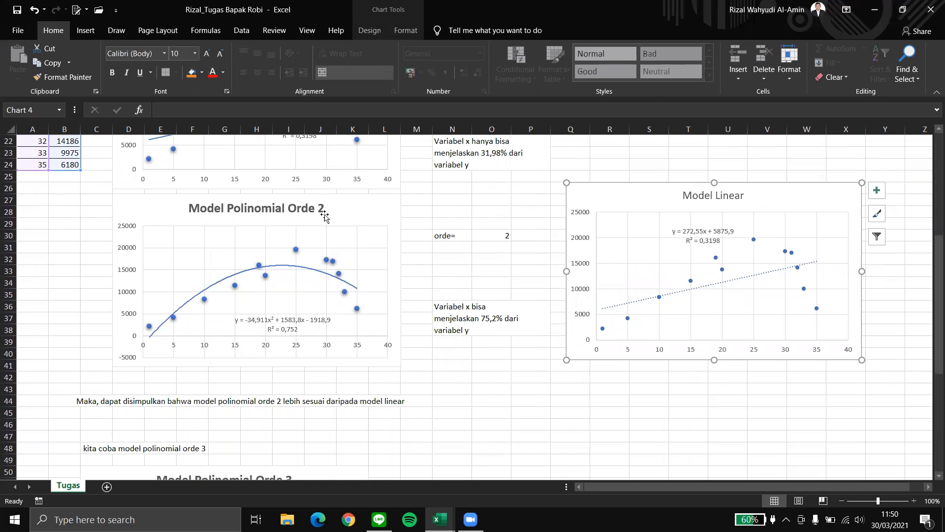
Change the trendline carrying the equation in the new Model Linear chart to a polynomial of order 2
{"action": "scroll", "coordinate": [323, 212], "scroll_direction": "up", "scroll_amount": 1}
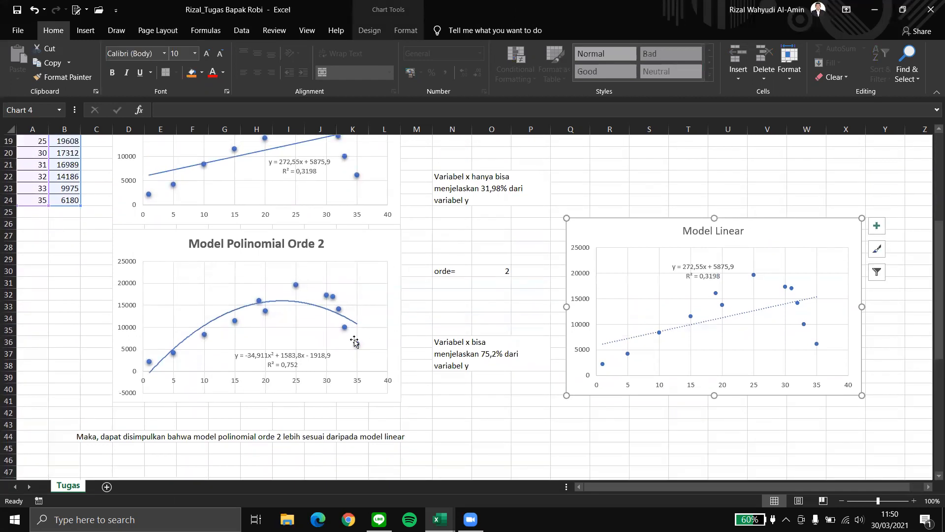
{"action": "left_click", "coordinate": [752, 312]}
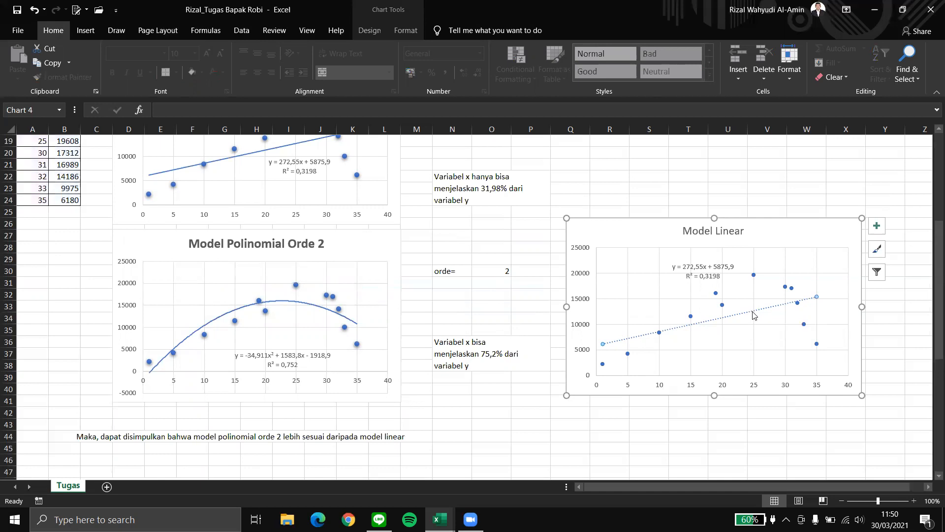
{"action": "double_click", "coordinate": [751, 312]}
{"action": "left_click", "coordinate": [821, 294]}
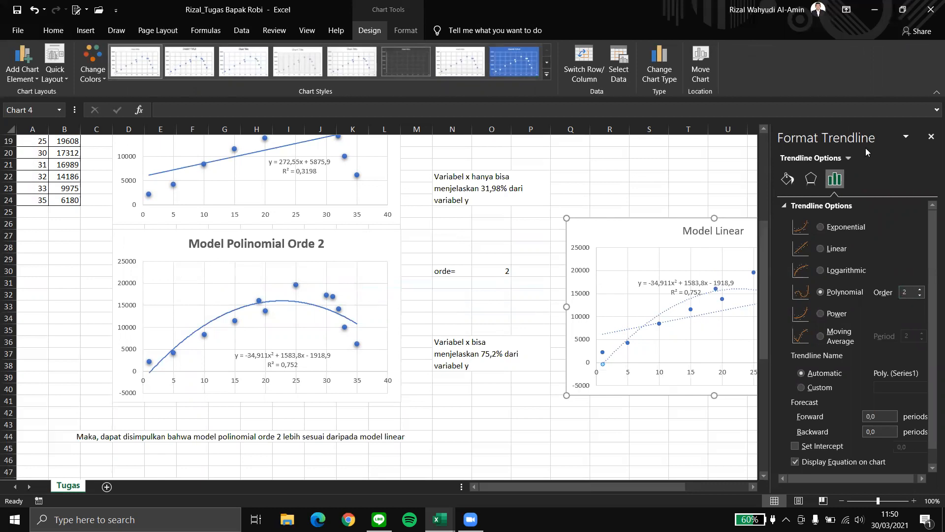
{"action": "left_click", "coordinate": [930, 137]}
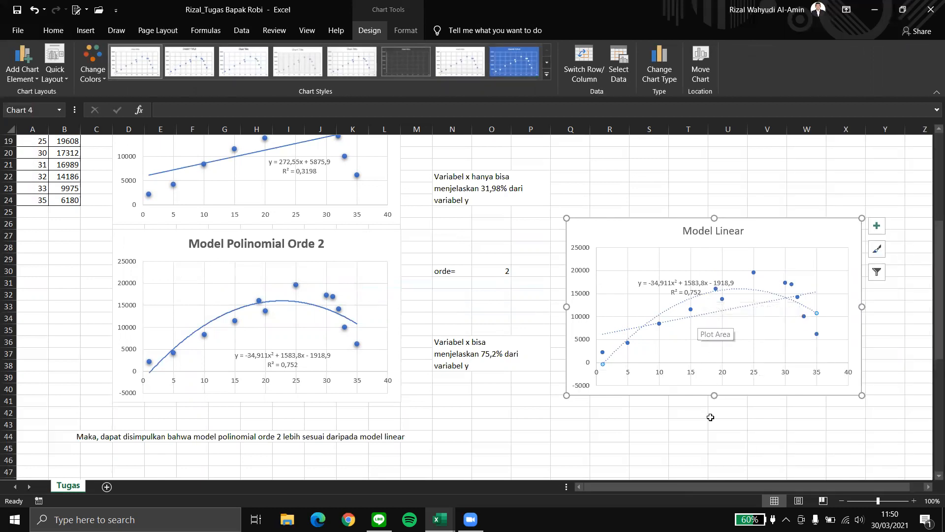
{"action": "left_click", "coordinate": [697, 460]}
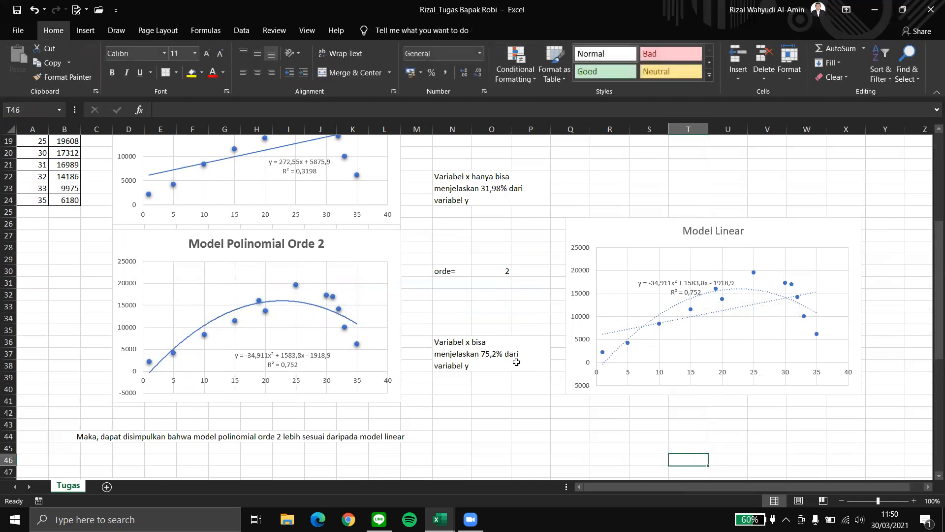
Compare the equations, R-squared values and notes of the linear and order 2 charts with the original data set
{"action": "left_click", "coordinate": [694, 320]}
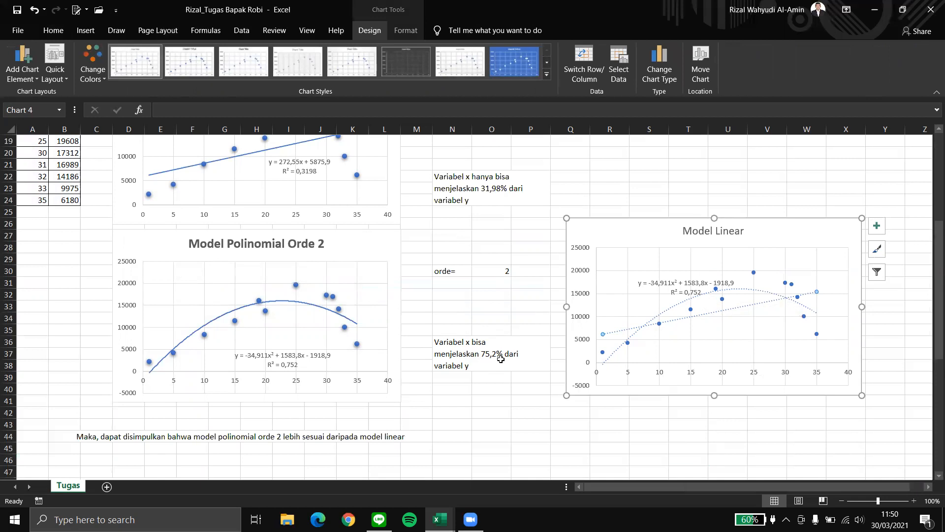
{"action": "scroll", "coordinate": [530, 384], "scroll_direction": "up", "scroll_amount": 2}
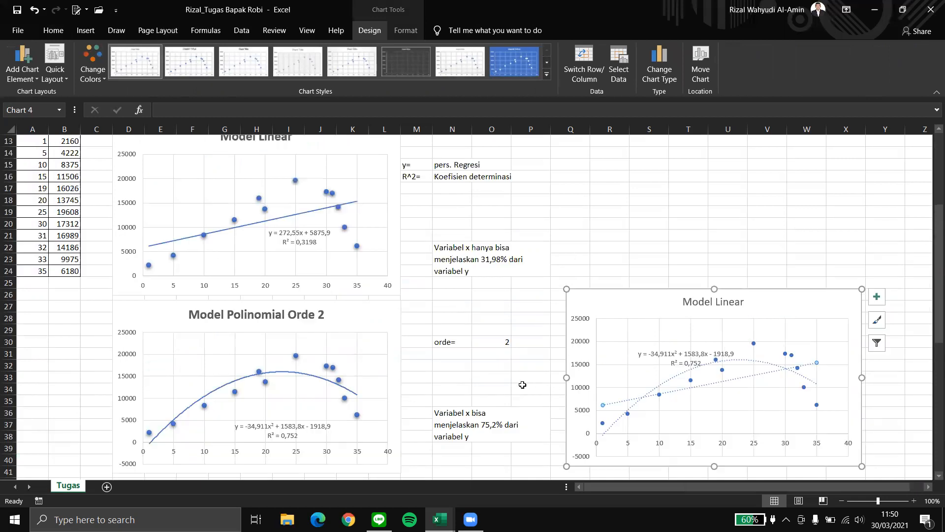
{"action": "scroll", "coordinate": [345, 298], "scroll_direction": "down", "scroll_amount": 3}
{"action": "scroll", "coordinate": [246, 241], "scroll_direction": "up", "scroll_amount": 1}
{"action": "scroll", "coordinate": [246, 241], "scroll_direction": "up", "scroll_amount": 3}
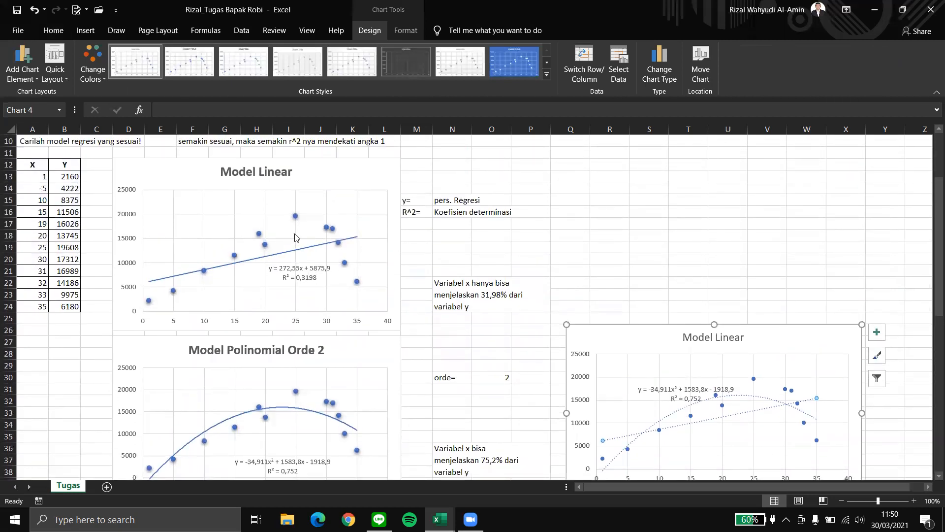
{"action": "scroll", "coordinate": [108, 279], "scroll_direction": "up", "scroll_amount": 3}
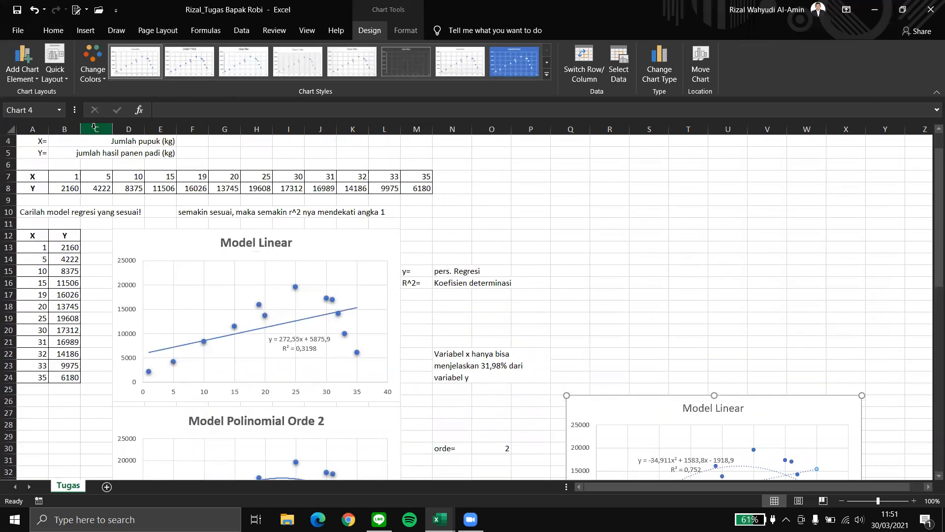
{"action": "left_click", "coordinate": [289, 222], "text": "shift"}
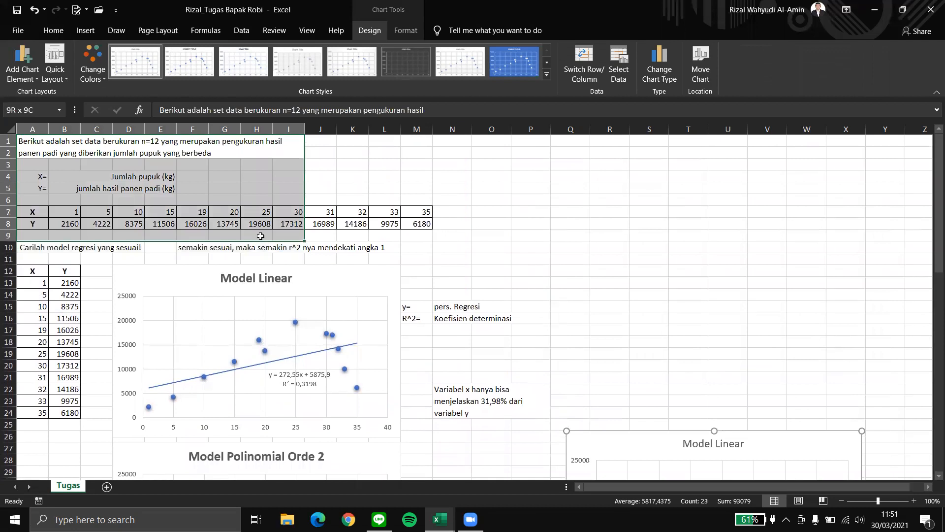
{"action": "scroll", "coordinate": [361, 259], "scroll_direction": "down", "scroll_amount": 3}
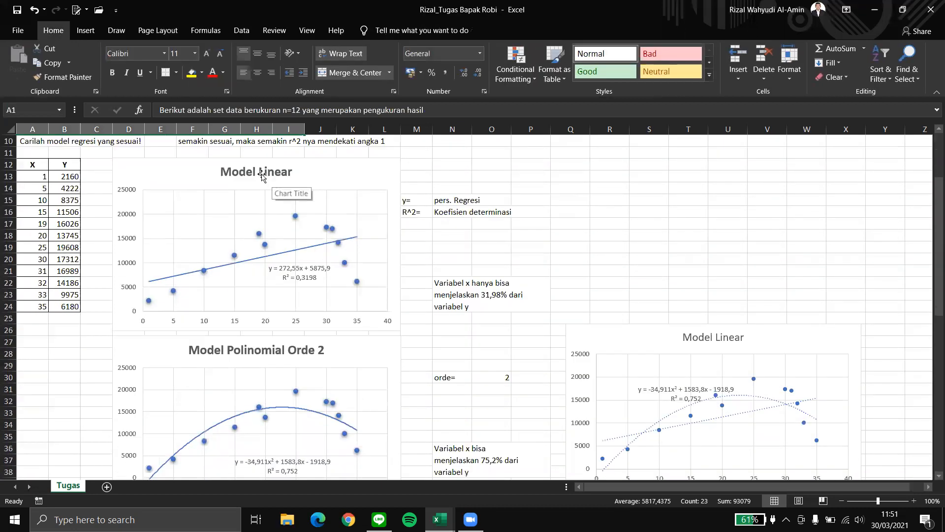
{"action": "scroll", "coordinate": [447, 364], "scroll_direction": "down", "scroll_amount": 6}
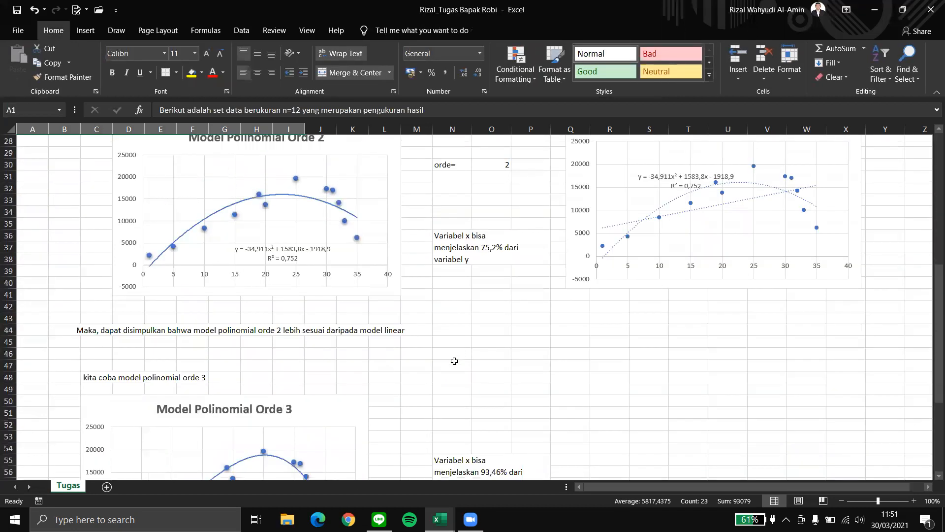
{"action": "scroll", "coordinate": [452, 358], "scroll_direction": "up", "scroll_amount": 3}
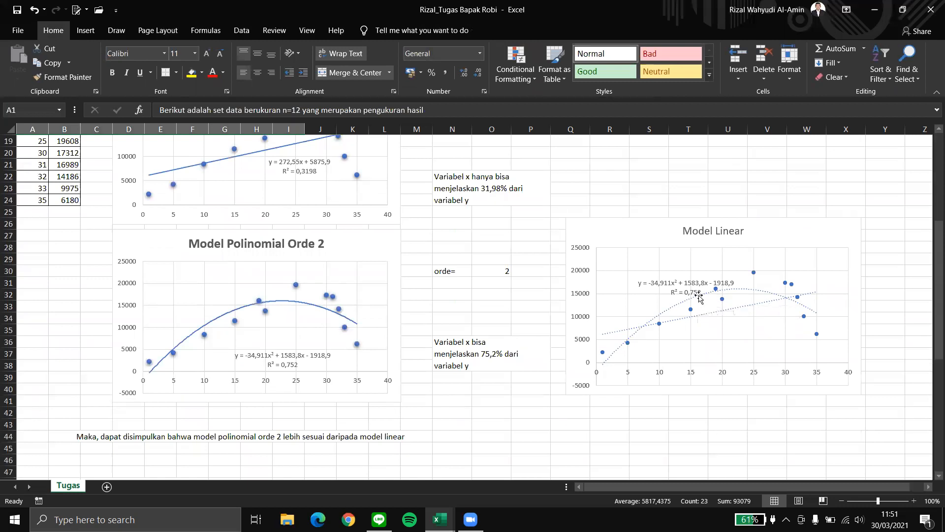
{"action": "scroll", "coordinate": [572, 374], "scroll_direction": "down", "scroll_amount": 3}
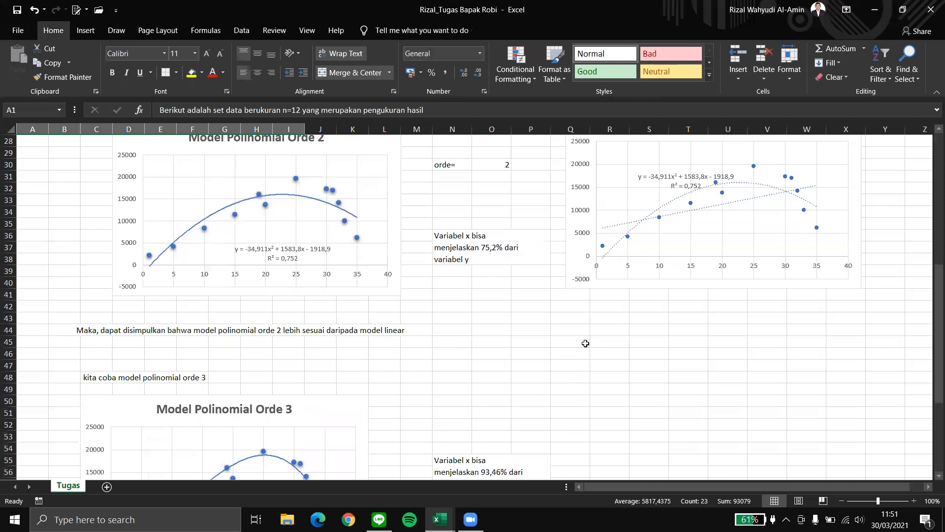
{"action": "scroll", "coordinate": [522, 321], "scroll_direction": "up", "scroll_amount": 1}
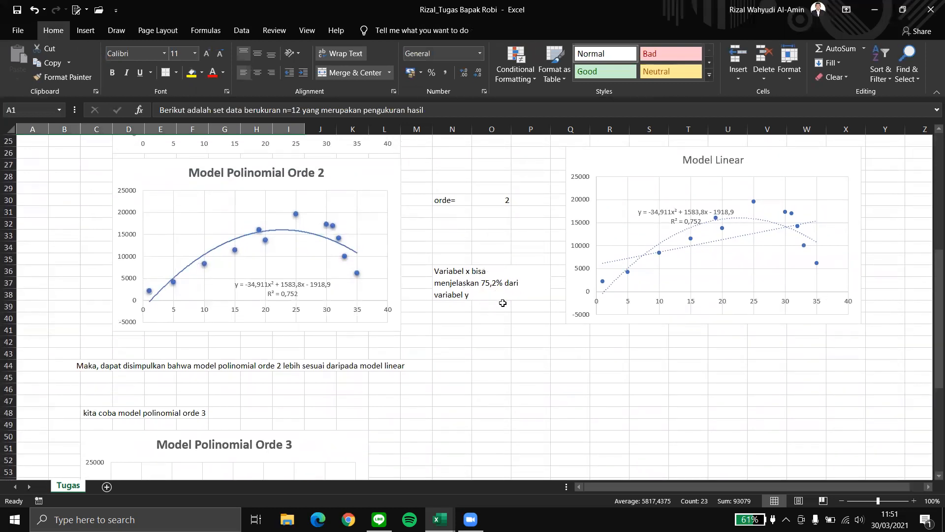
{"action": "left_click", "coordinate": [554, 379]}
{"action": "scroll", "coordinate": [699, 220], "scroll_direction": "up", "scroll_amount": 1}
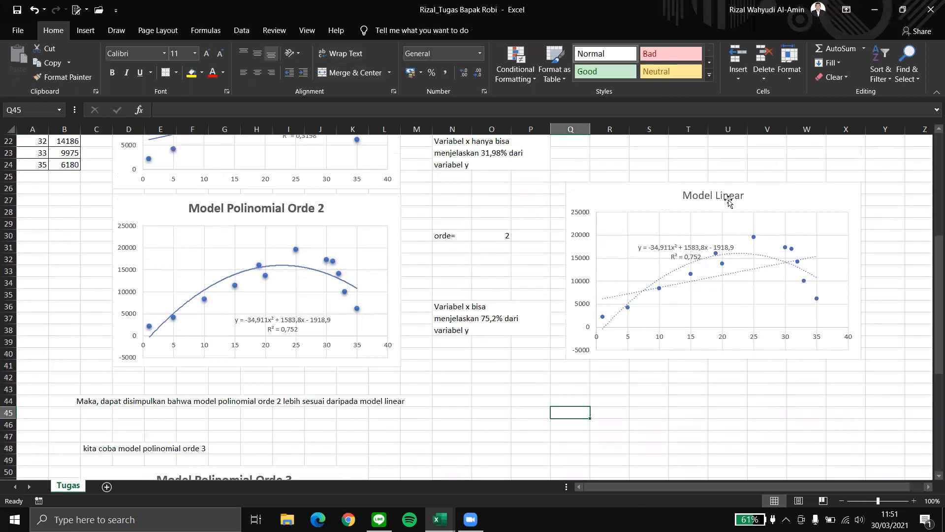
{"action": "left_click", "coordinate": [724, 196]}
{"action": "left_click_drag", "start_coordinate": [616, 200], "coordinate": [628, 299]}
{"action": "key", "text": "ctrl+z"}
{"action": "key", "text": "ctrl+z"}
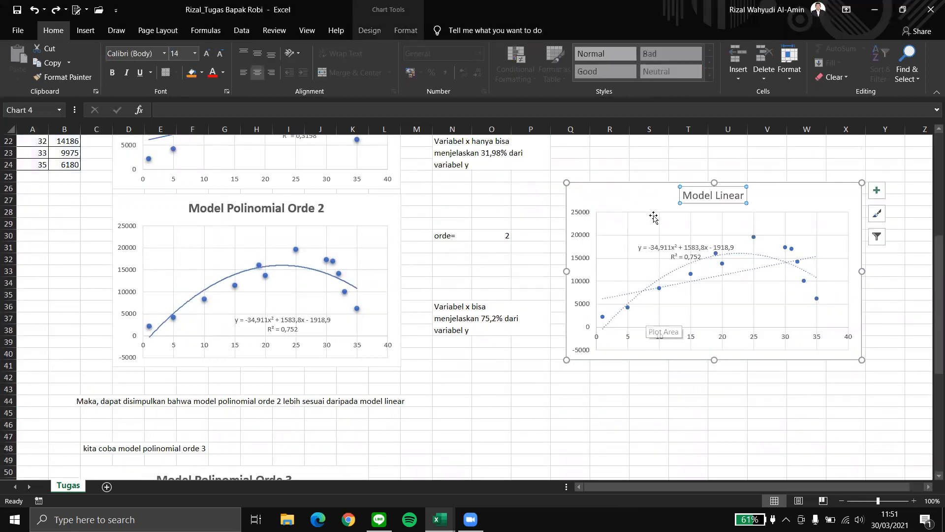
Move the new Model Linear chart down to about rows 50 to 64, level with the Model Polinomial Orde 3 chart
{"action": "left_click_drag", "start_coordinate": [657, 192], "coordinate": [658, 351]}
{"action": "scroll", "coordinate": [658, 355], "scroll_direction": "down", "scroll_amount": 4}
{"action": "scroll", "coordinate": [443, 291], "scroll_direction": "down", "scroll_amount": 4}
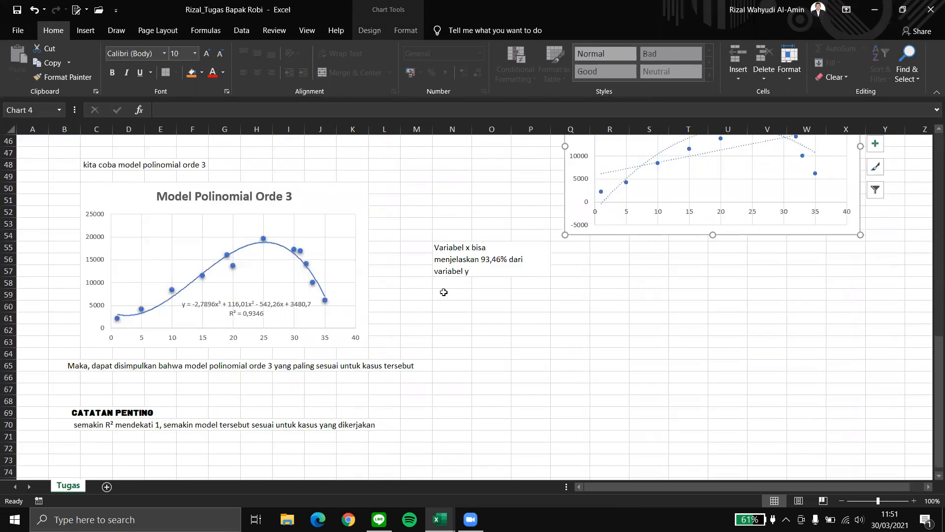
{"action": "scroll", "coordinate": [389, 252], "scroll_direction": "up", "scroll_amount": 1}
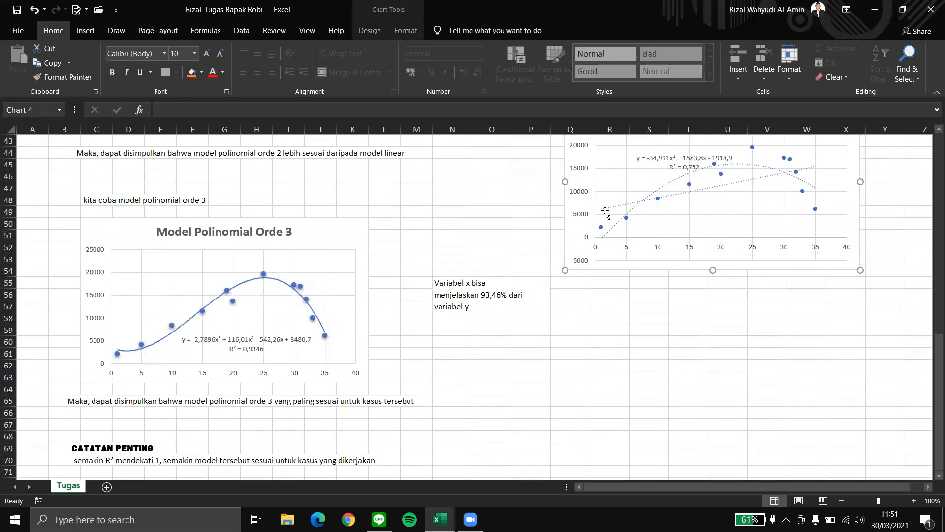
{"action": "scroll", "coordinate": [629, 199], "scroll_direction": "up", "scroll_amount": 2}
{"action": "left_click_drag", "start_coordinate": [638, 179], "coordinate": [645, 301]}
{"action": "scroll", "coordinate": [705, 309], "scroll_direction": "down", "scroll_amount": 2}
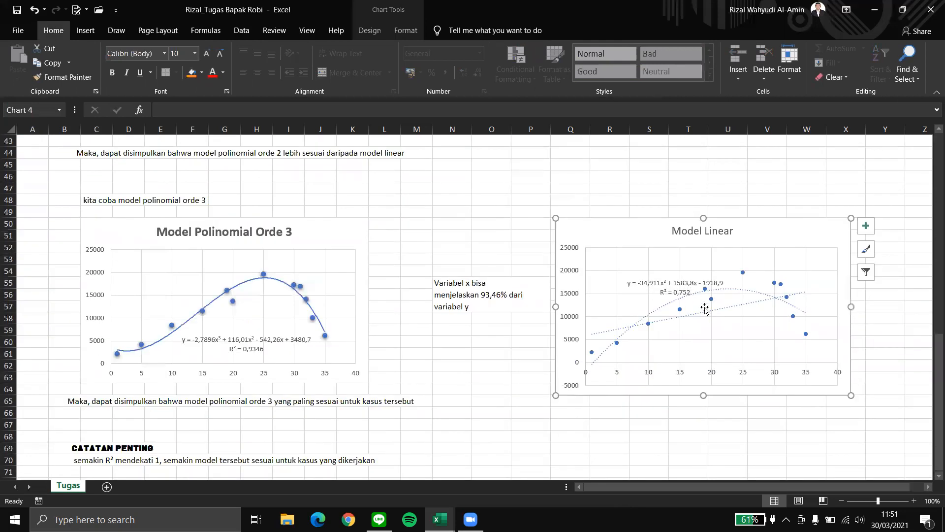
Set the polynomial trendline in the new Model Linear chart to order 3
{"action": "double_click", "coordinate": [733, 292]}
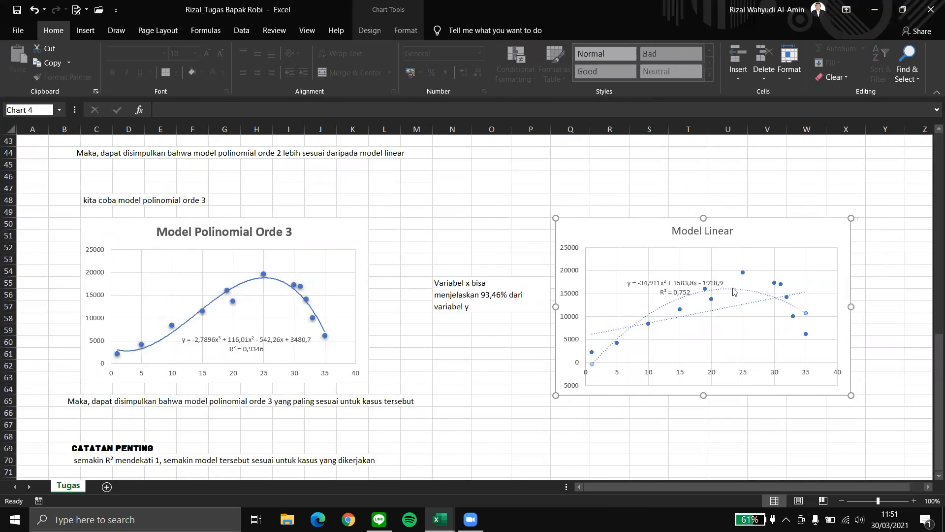
{"action": "scroll", "coordinate": [819, 431], "scroll_direction": "down", "scroll_amount": 1}
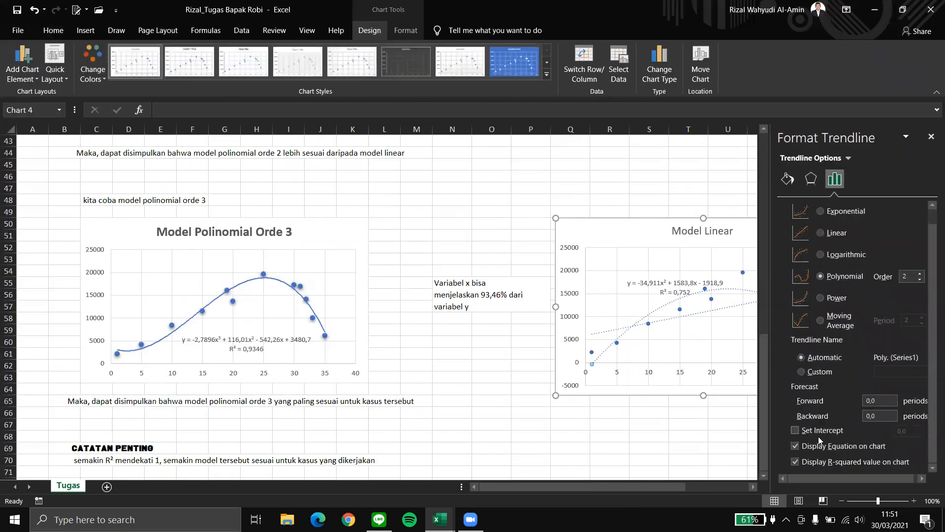
{"action": "left_click", "coordinate": [920, 273]}
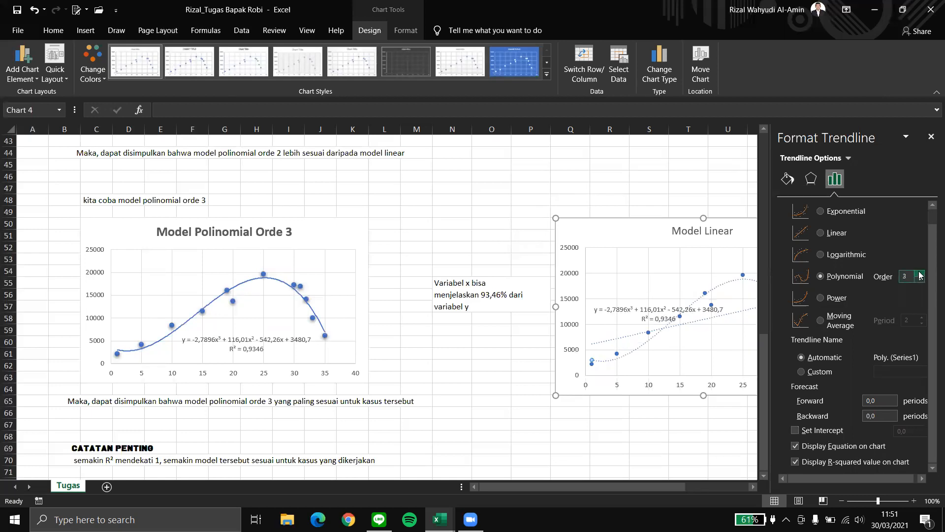
{"action": "left_click", "coordinate": [931, 136]}
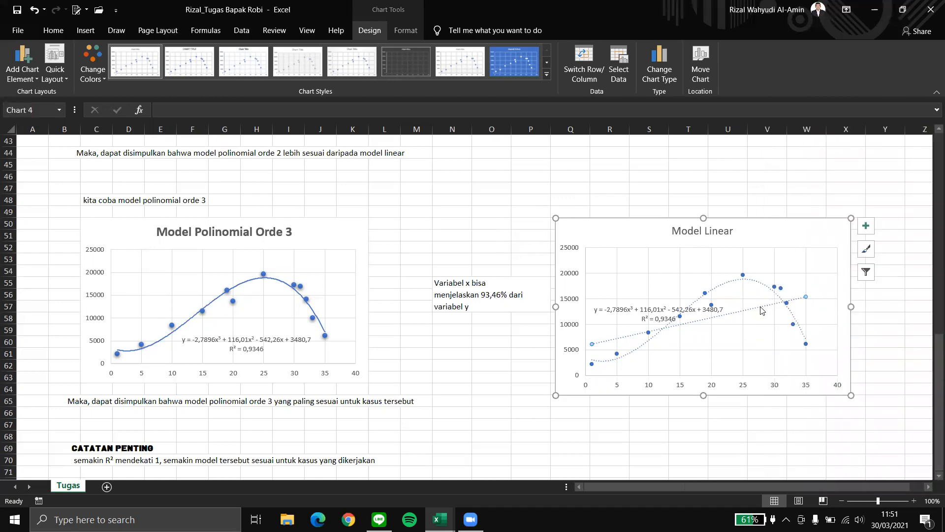
Delete the leftover linear trendline and move the equation label up, clear of the polynomial curve
{"action": "left_click", "coordinate": [668, 307]}
{"action": "left_click_drag", "start_coordinate": [671, 304], "coordinate": [670, 269]}
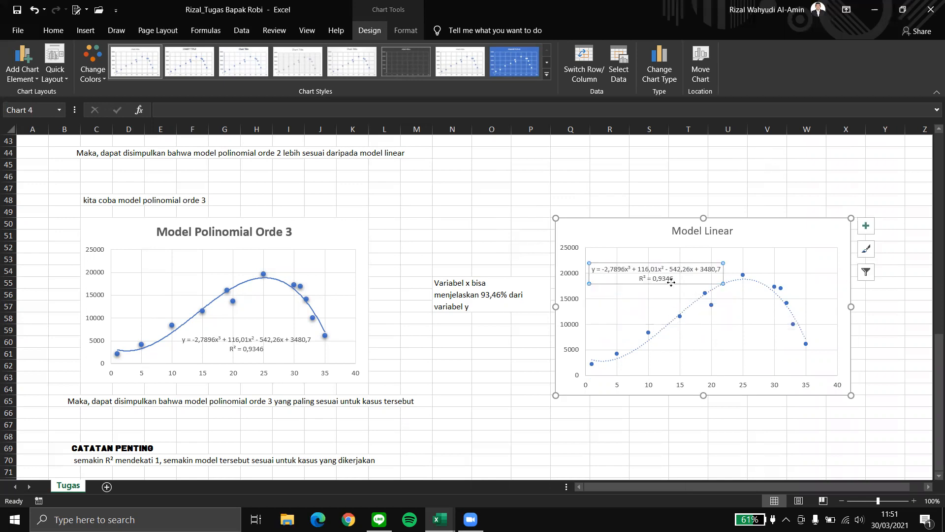
Compare the order 2 and order 3 charts, the note in N55, the conclusion in row 65 and the source data
{"action": "scroll", "coordinate": [371, 320], "scroll_direction": "up", "scroll_amount": 6}
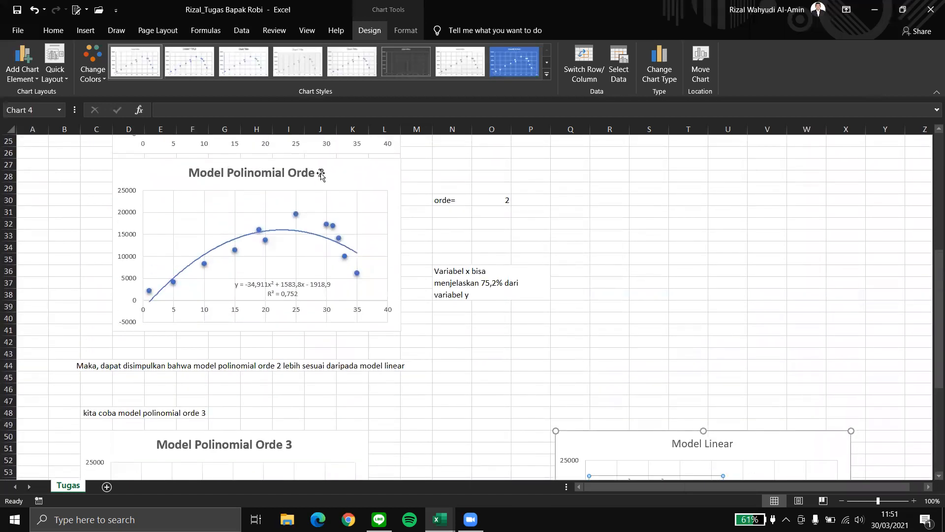
{"action": "scroll", "coordinate": [370, 339], "scroll_direction": "down", "scroll_amount": 5}
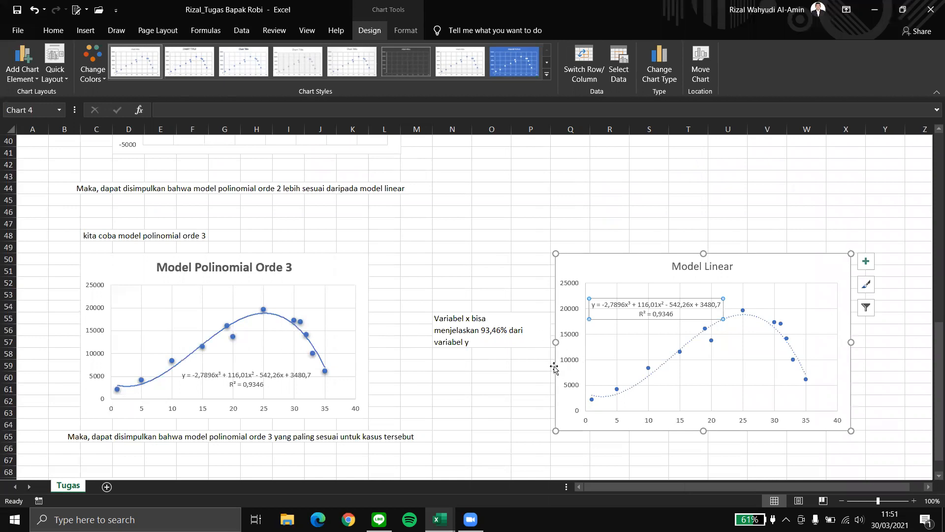
{"action": "left_click", "coordinate": [489, 330]}
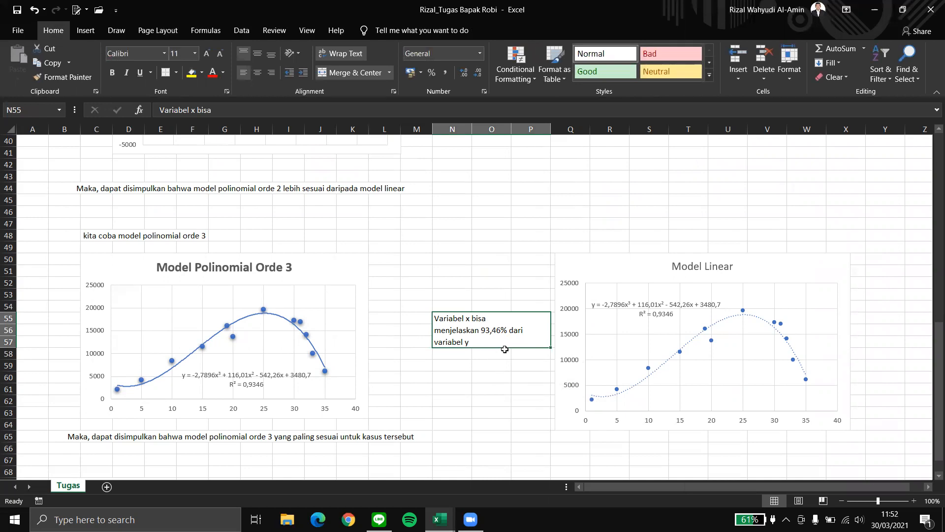
{"action": "left_click", "coordinate": [346, 403]}
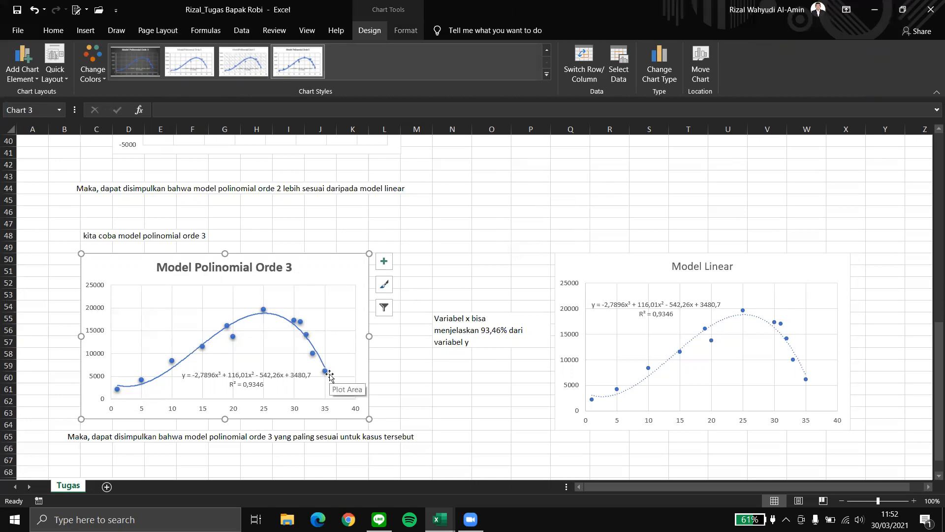
{"action": "scroll", "coordinate": [345, 379], "scroll_direction": "up", "scroll_amount": 13}
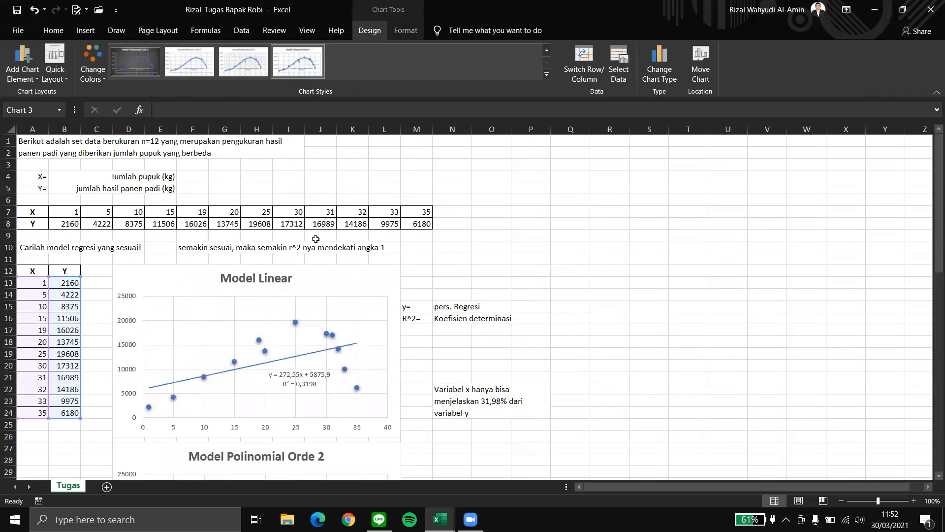
{"action": "scroll", "coordinate": [359, 345], "scroll_direction": "down", "scroll_amount": 15}
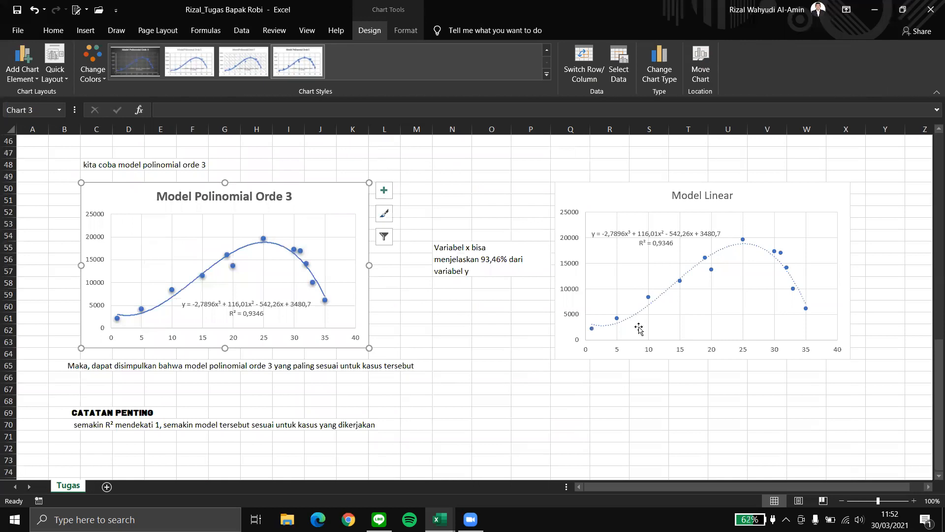
Raise the order of the polynomial trendline in the new Model Linear chart to 4 and on to 5
{"action": "scroll", "coordinate": [639, 329], "scroll_direction": "down", "scroll_amount": 1}
{"action": "double_click", "coordinate": [692, 236]}
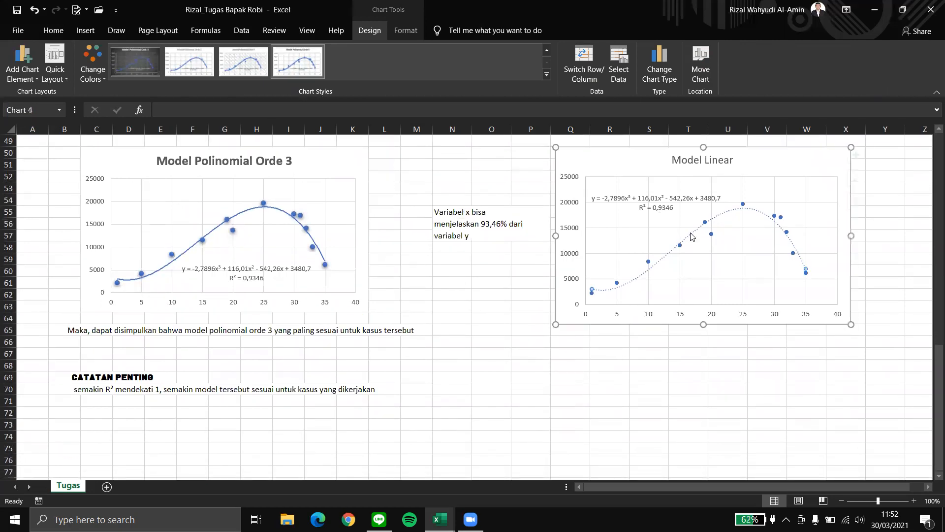
{"action": "left_click", "coordinate": [921, 289]}
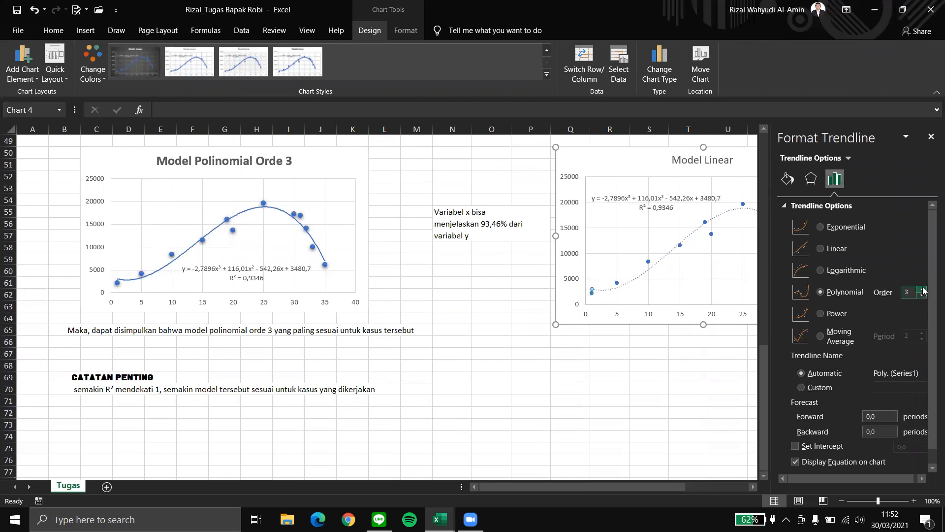
{"action": "left_click", "coordinate": [923, 289]}
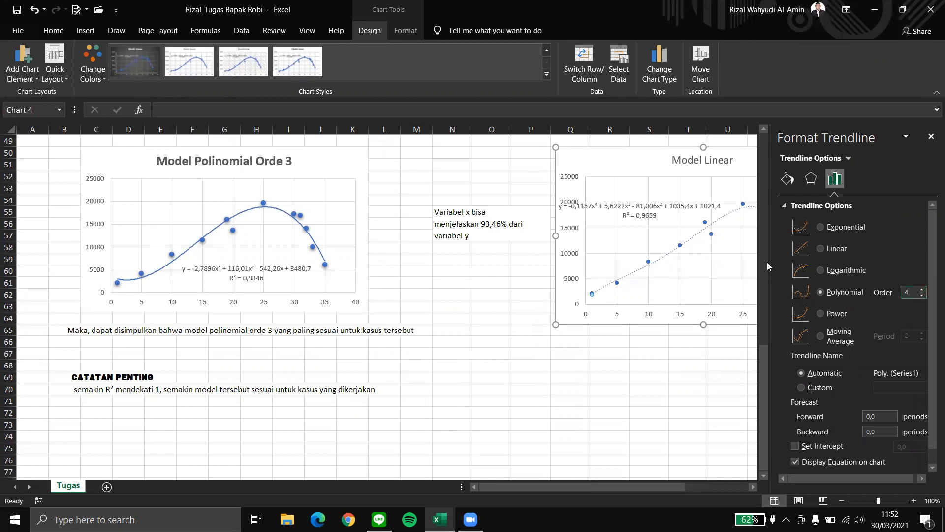
{"action": "left_click", "coordinate": [921, 289]}
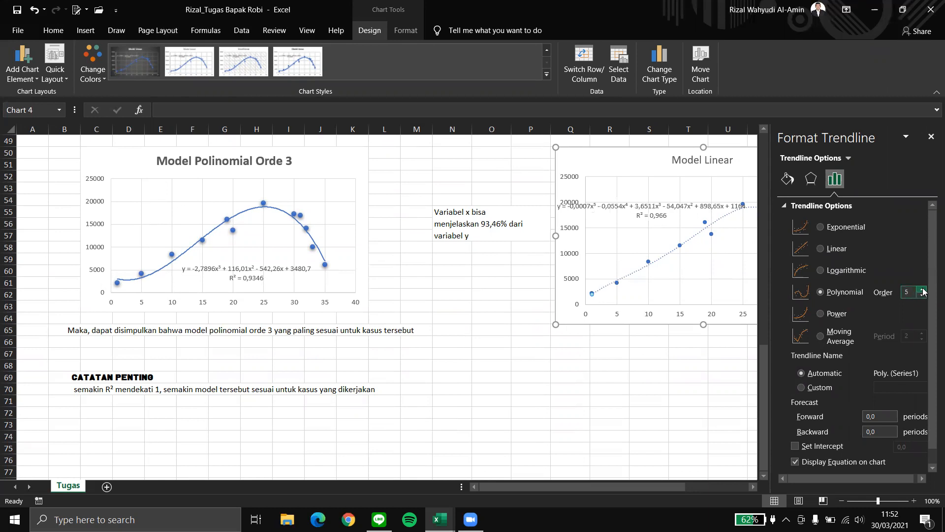
Raise the polynomial trendline in the new Model Linear chart to order 6 and close the trendline settings
{"action": "left_click", "coordinate": [922, 290]}
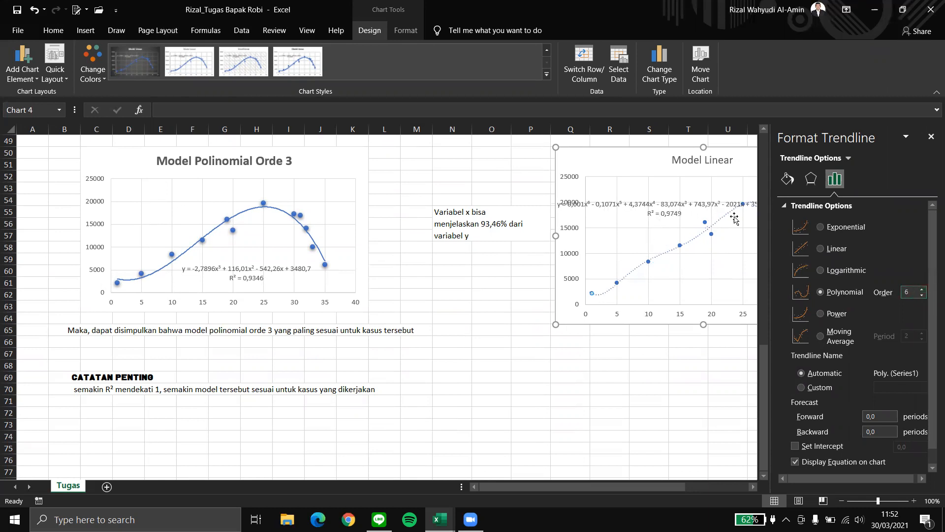
{"action": "left_click", "coordinate": [594, 403]}
{"action": "left_click", "coordinate": [931, 137]}
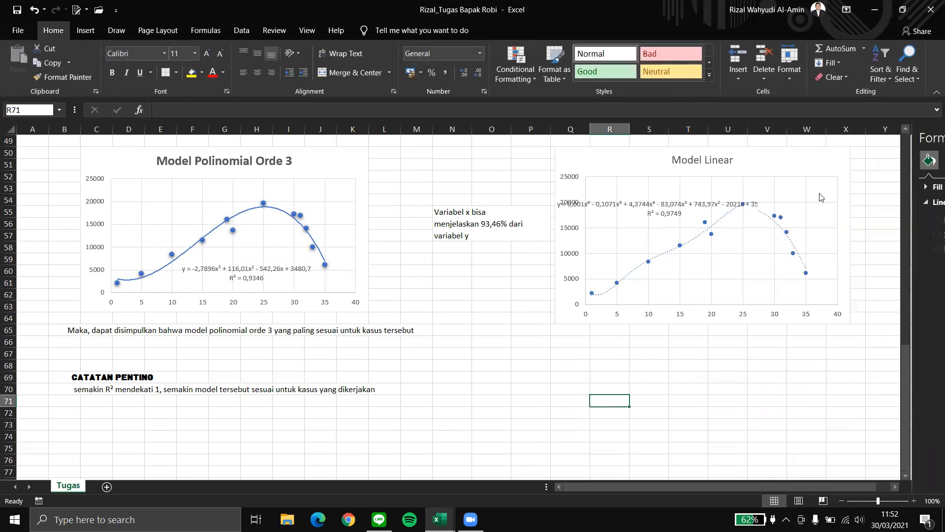
Retitle the order 6 chart "Model Polinomial orde 6" and place it just below the note in N55
{"action": "scroll", "coordinate": [754, 251], "scroll_direction": "up", "scroll_amount": 1}
{"action": "left_click_drag", "start_coordinate": [784, 200], "coordinate": [622, 267]}
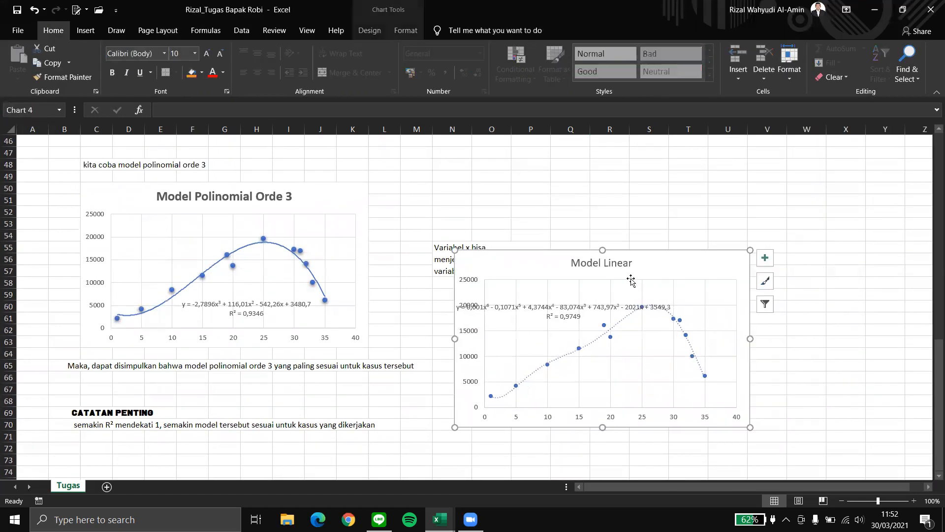
{"action": "left_click", "coordinate": [623, 267]}
{"action": "left_click", "coordinate": [633, 265]}
{"action": "key", "text": "BackSpace"}
{"action": "key", "text": "BackSpace"}
{"action": "key", "text": "BackSpace"}
{"action": "key", "text": "BackSpace"}
{"action": "key", "text": "BackSpace"}
{"action": "key", "text": "BackSpace"}
{"action": "type", "text": "Polinomial orde 6"}
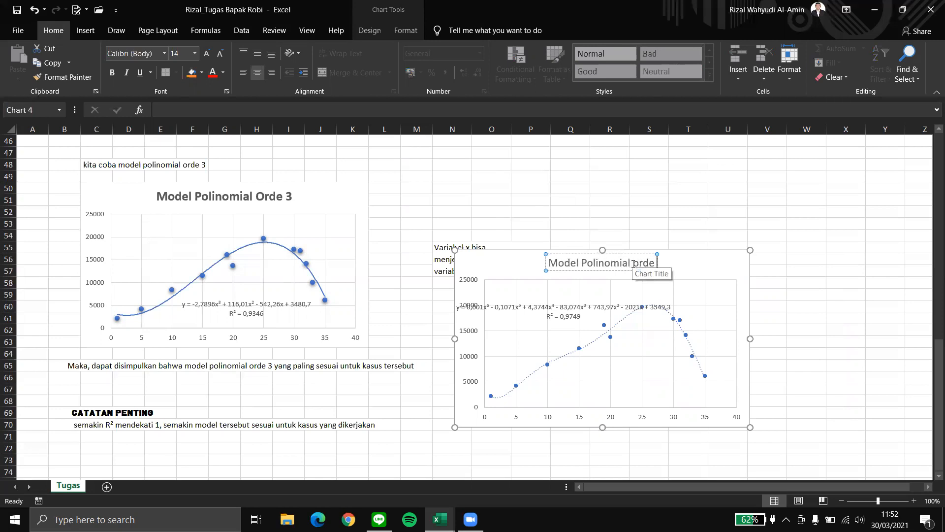
{"action": "left_click", "coordinate": [788, 355]}
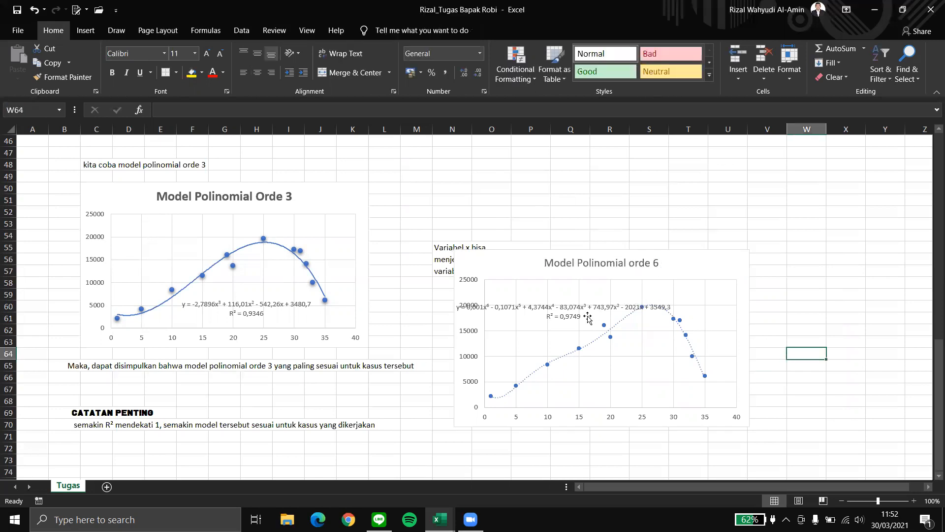
{"action": "left_click_drag", "start_coordinate": [548, 255], "coordinate": [651, 258]}
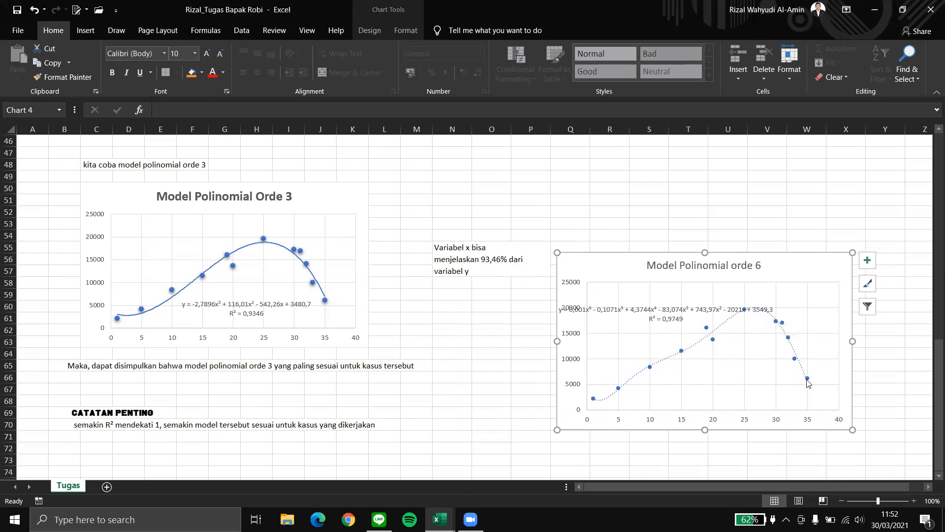
{"action": "left_click_drag", "start_coordinate": [782, 267], "coordinate": [687, 302]}
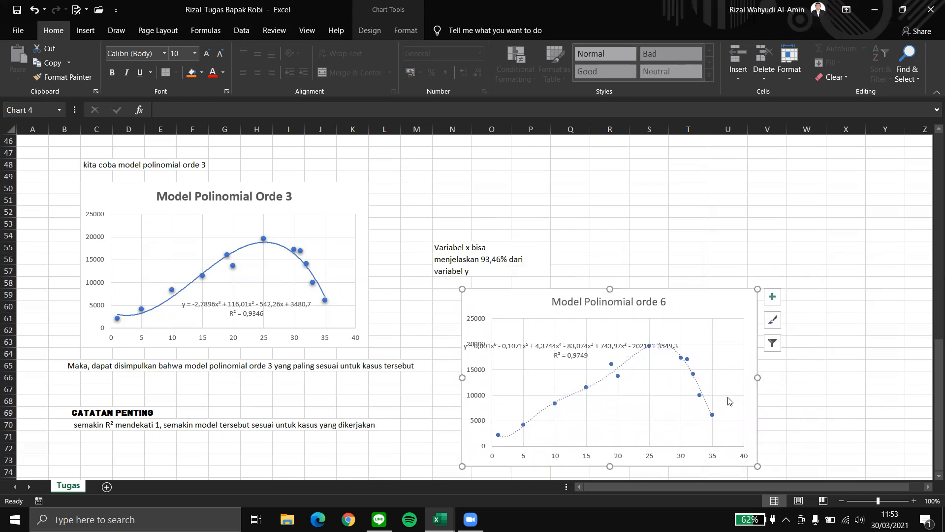
Review the problem statement and data in rows 1 to 8, the order 6 chart and the important note in rows 69 and 70
{"action": "scroll", "coordinate": [342, 308], "scroll_direction": "up", "scroll_amount": 15}
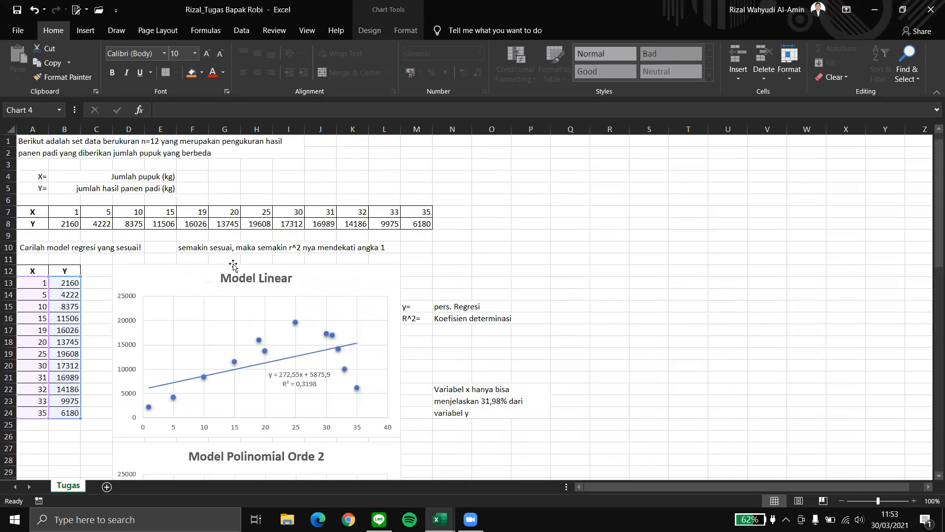
{"action": "left_click_drag", "start_coordinate": [125, 147], "coordinate": [426, 230]}
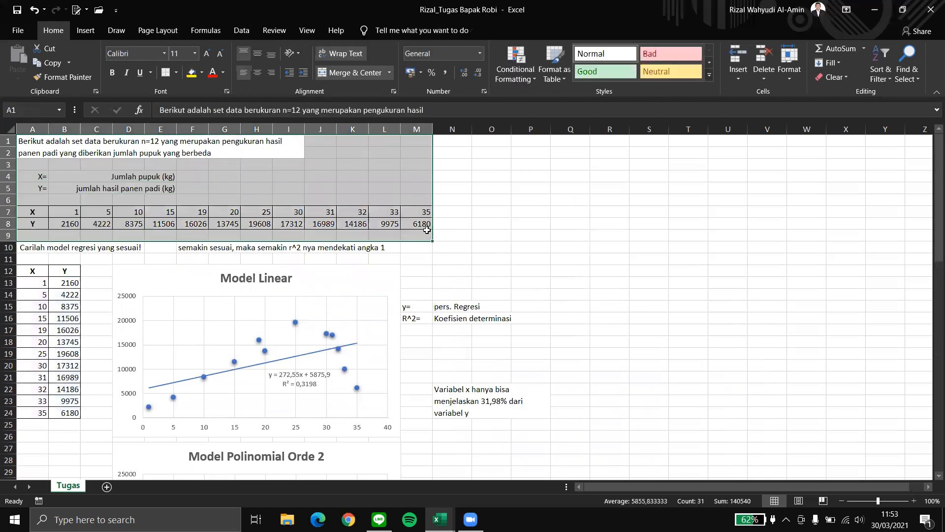
{"action": "scroll", "coordinate": [426, 230], "scroll_direction": "down", "scroll_amount": 18}
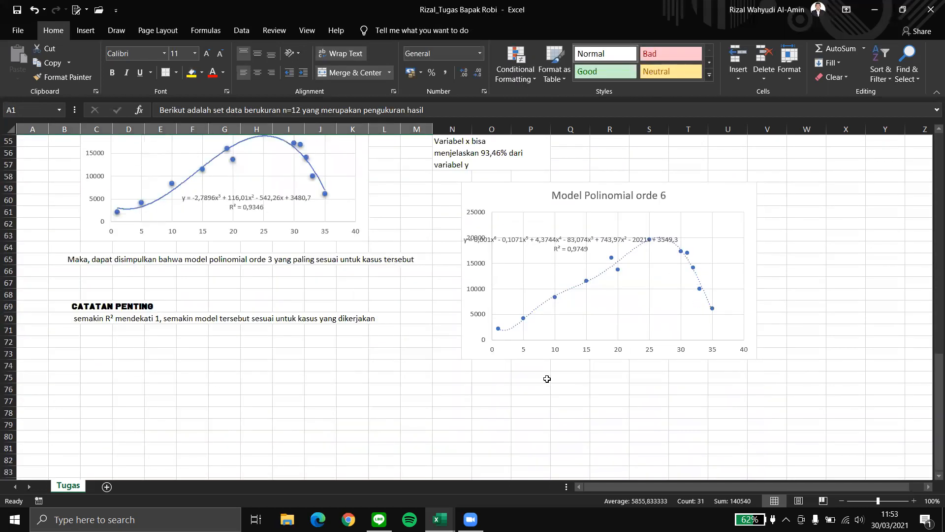
{"action": "left_click", "coordinate": [536, 380]}
{"action": "scroll", "coordinate": [528, 386], "scroll_direction": "up", "scroll_amount": 4}
{"action": "scroll", "coordinate": [291, 274], "scroll_direction": "down", "scroll_amount": 6}
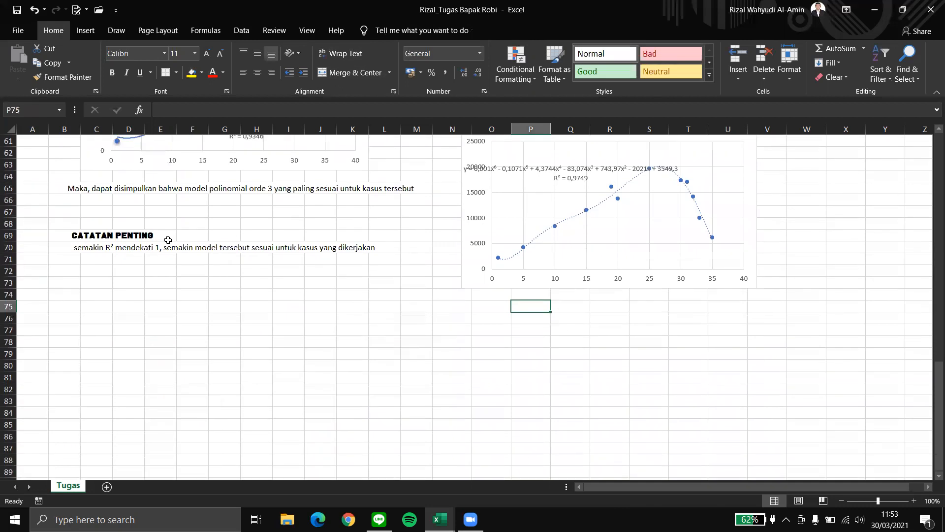
{"action": "left_click", "coordinate": [113, 234]}
{"action": "left_click_drag", "start_coordinate": [114, 235], "coordinate": [346, 245]}
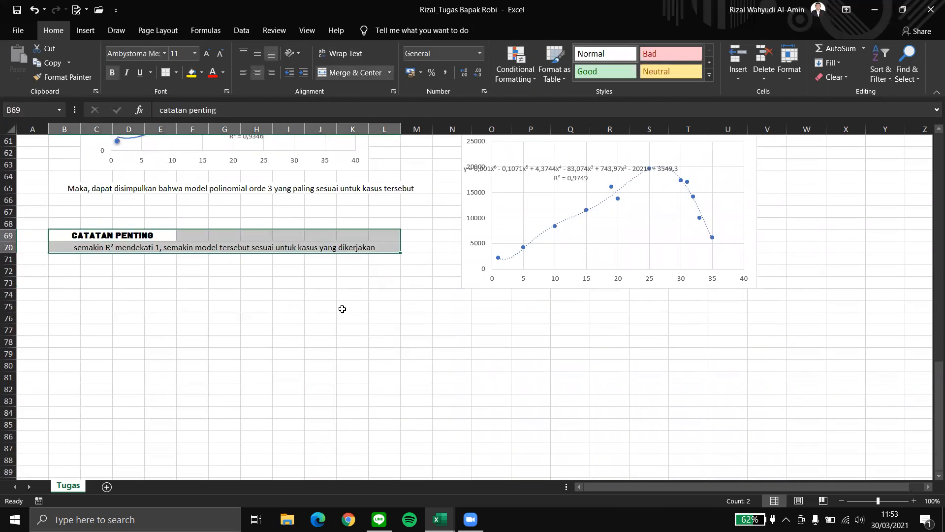
Review the linear and order 2 charts against the fertilizer and rice yield data at the start of the sheet
{"action": "scroll", "coordinate": [358, 298], "scroll_direction": "up", "scroll_amount": 1}
{"action": "scroll", "coordinate": [407, 306], "scroll_direction": "down", "scroll_amount": 5}
{"action": "scroll", "coordinate": [403, 307], "scroll_direction": "up", "scroll_amount": 10}
{"action": "scroll", "coordinate": [403, 306], "scroll_direction": "up", "scroll_amount": 12}
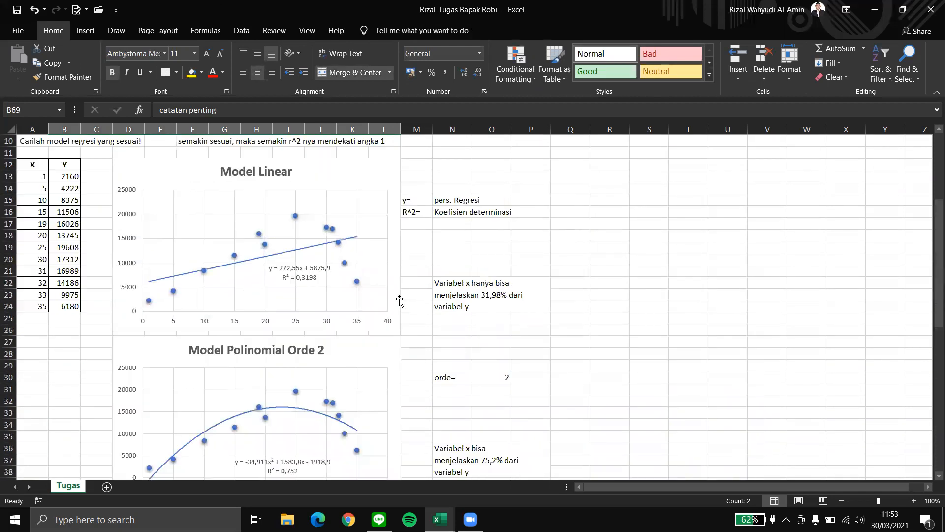
{"action": "scroll", "coordinate": [273, 220], "scroll_direction": "up", "scroll_amount": 2}
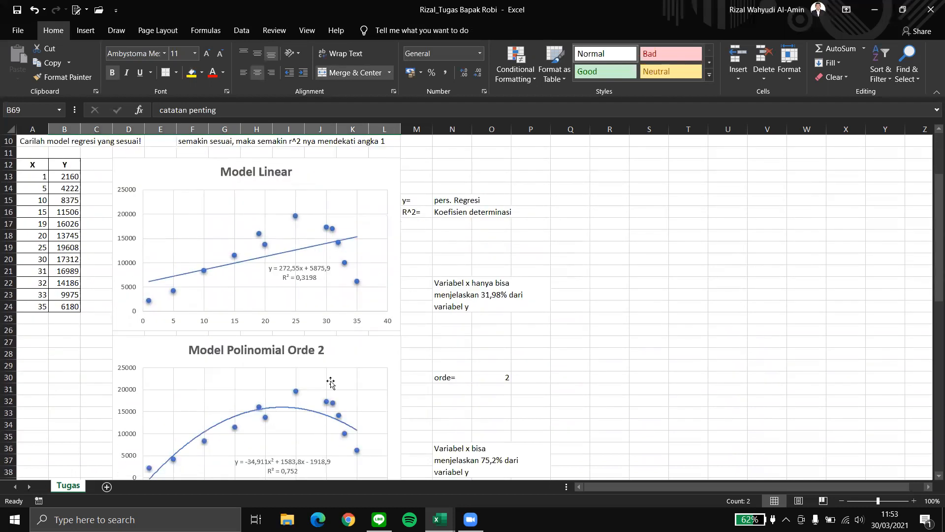
{"action": "scroll", "coordinate": [330, 384], "scroll_direction": "up", "scroll_amount": 3}
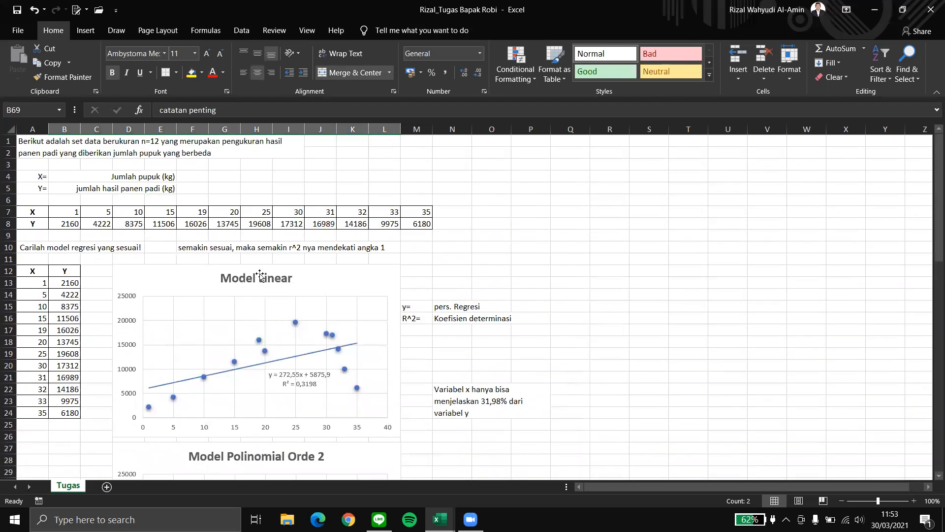
{"action": "left_click", "coordinate": [71, 187]}
{"action": "left_click_drag", "start_coordinate": [88, 149], "coordinate": [466, 226]}
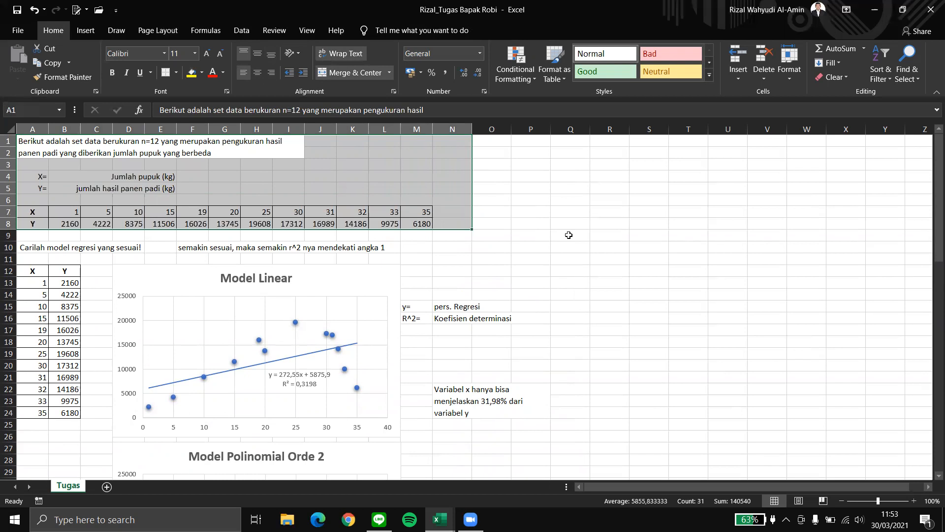
{"action": "left_click", "coordinate": [568, 235]}
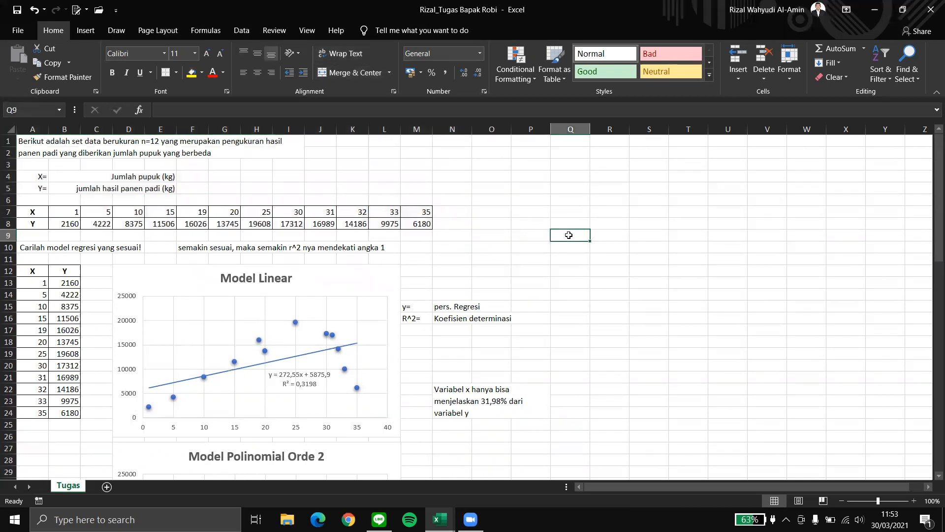
Compare the order 6 chart's curve and R-squared with those of the order 3 chart
{"action": "scroll", "coordinate": [569, 235], "scroll_direction": "down", "scroll_amount": 17}
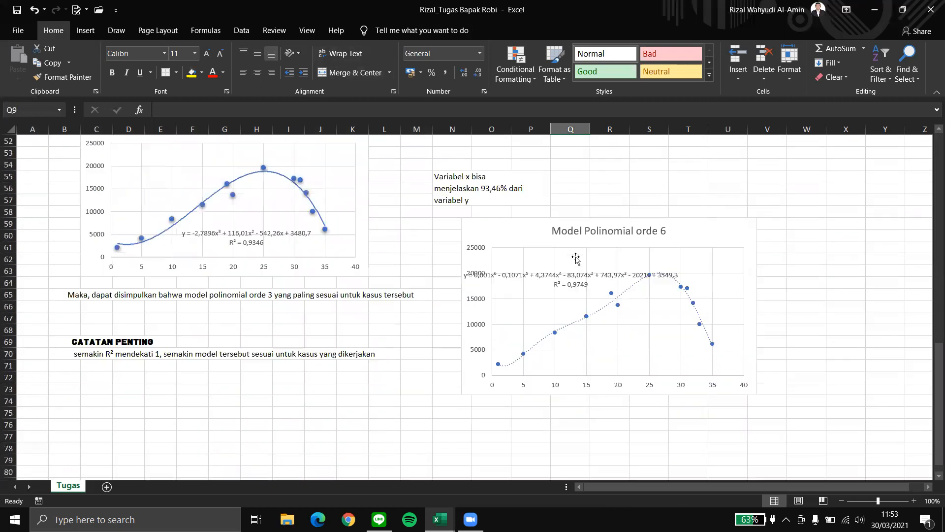
{"action": "scroll", "coordinate": [576, 259], "scroll_direction": "down", "scroll_amount": 1}
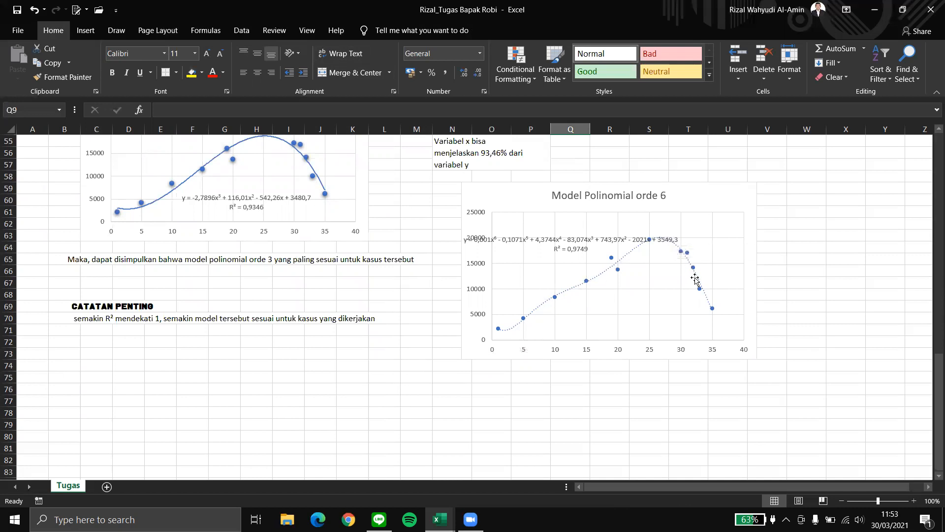
{"action": "left_click", "coordinate": [812, 297]}
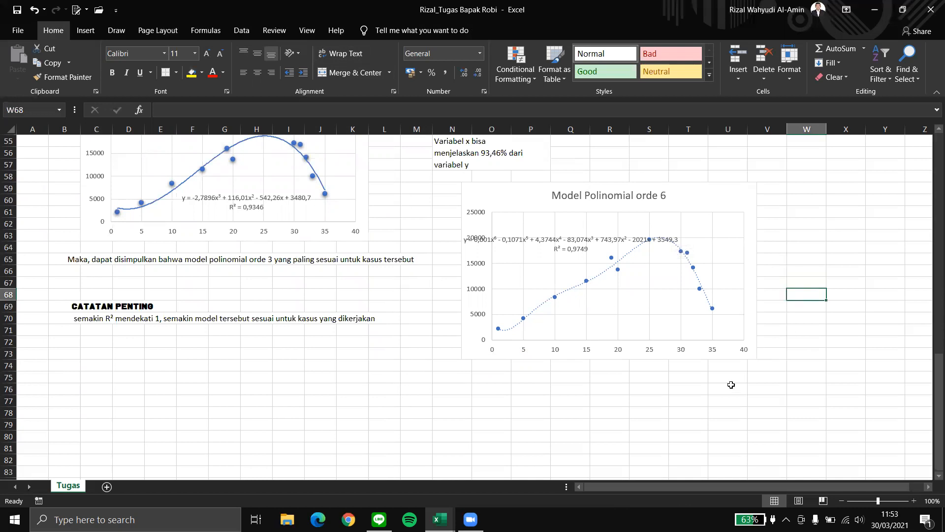
{"action": "left_click", "coordinate": [664, 412]}
{"action": "scroll", "coordinate": [573, 344], "scroll_direction": "up", "scroll_amount": 2}
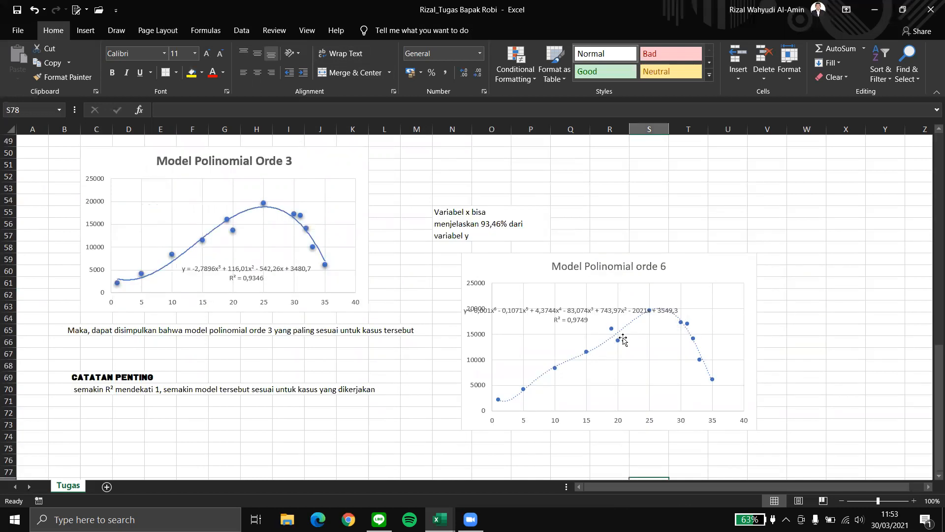
{"action": "scroll", "coordinate": [606, 336], "scroll_direction": "up", "scroll_amount": 16}
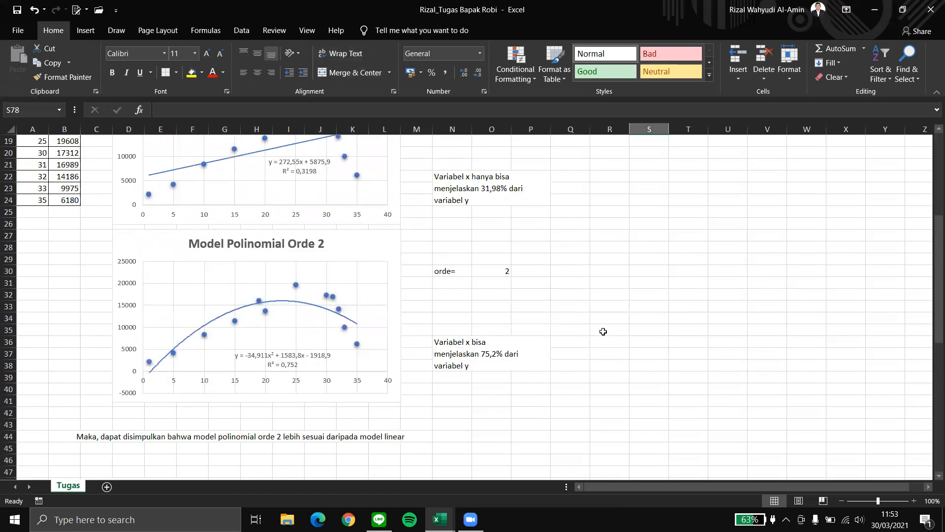
Begin a SLOPE formula in cell P7, beside the data table
{"action": "left_click", "coordinate": [480, 248]}
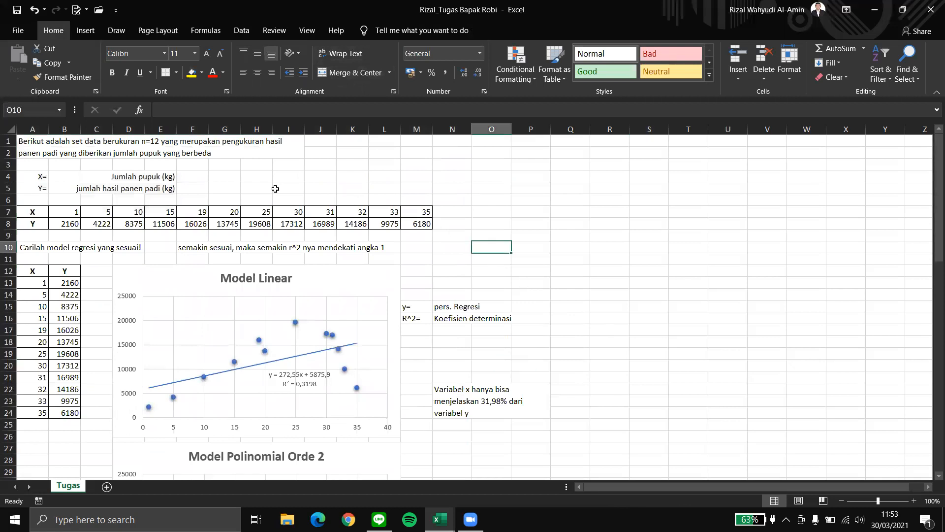
{"action": "left_click", "coordinate": [528, 209]}
{"action": "type", "text": "=sl"}
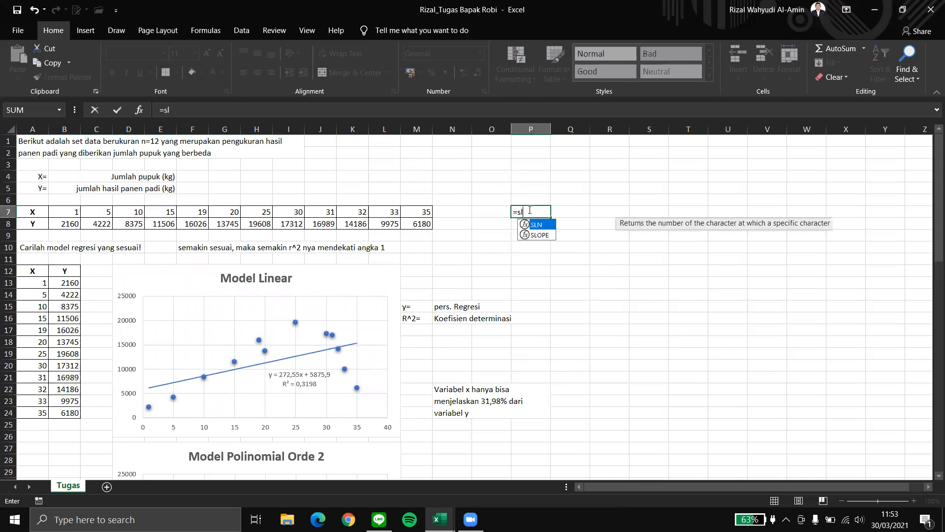
{"action": "type", "text": "op"}
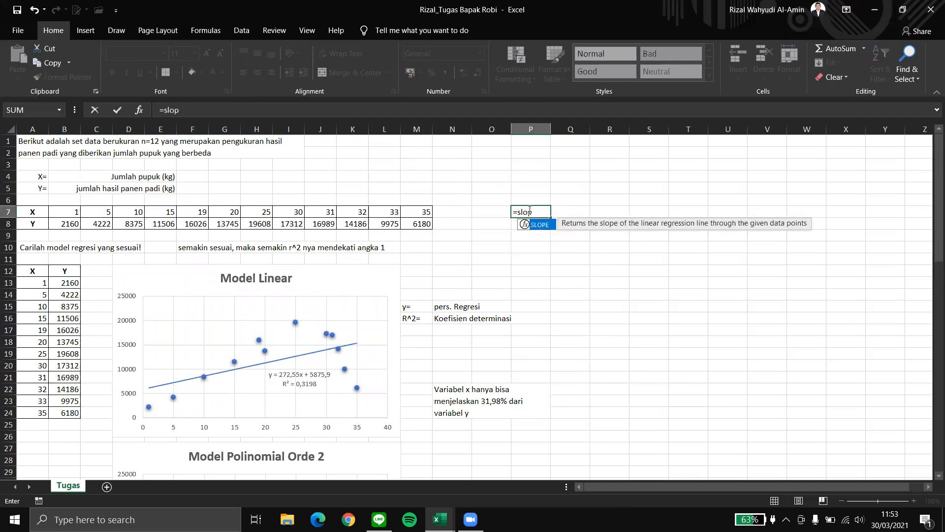
{"action": "type", "text": "e("}
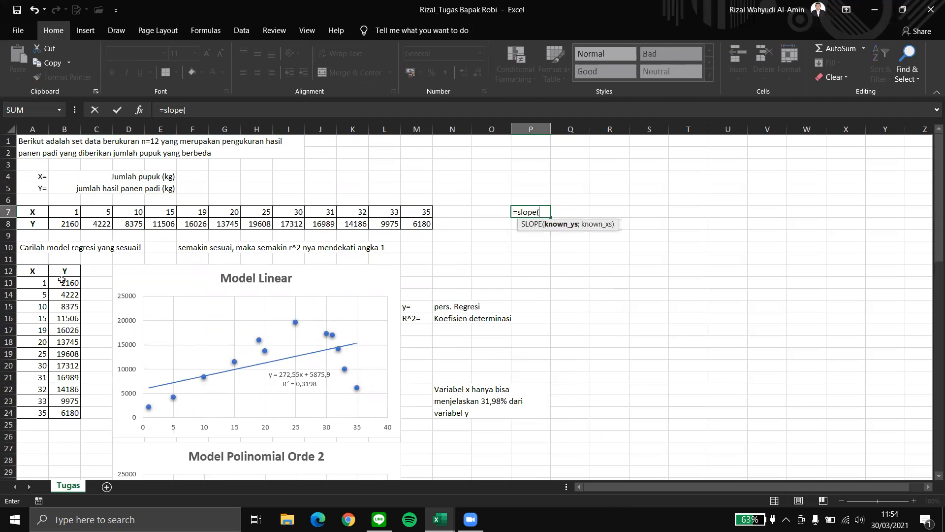
{"action": "left_click_drag", "start_coordinate": [42, 282], "coordinate": [42, 412]}
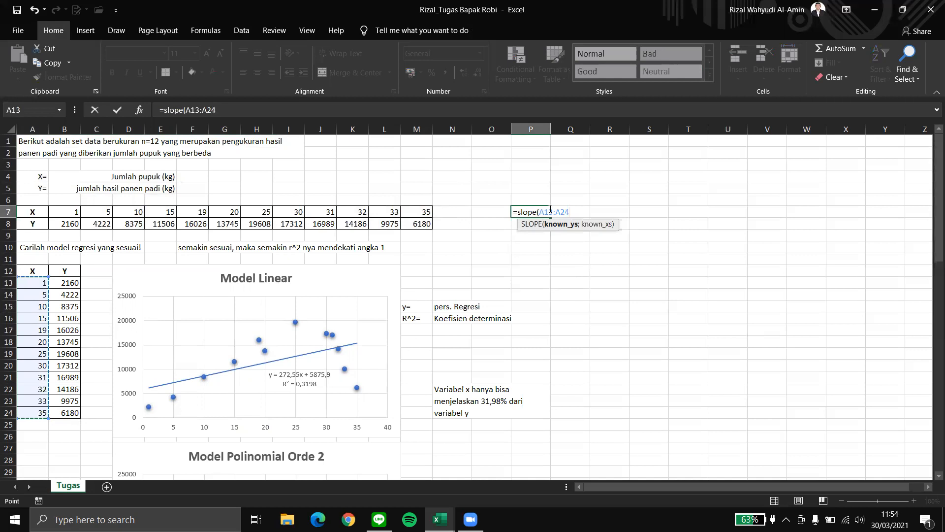
{"action": "key", "text": "BackSpace"}
{"action": "key", "text": "BackSpace"}
{"action": "key", "text": "BackSpace"}
{"action": "key", "text": "BackSpace"}
{"action": "key", "text": "BackSpace"}
{"action": "key", "text": "BackSpace"}
{"action": "key", "text": "BackSpace"}
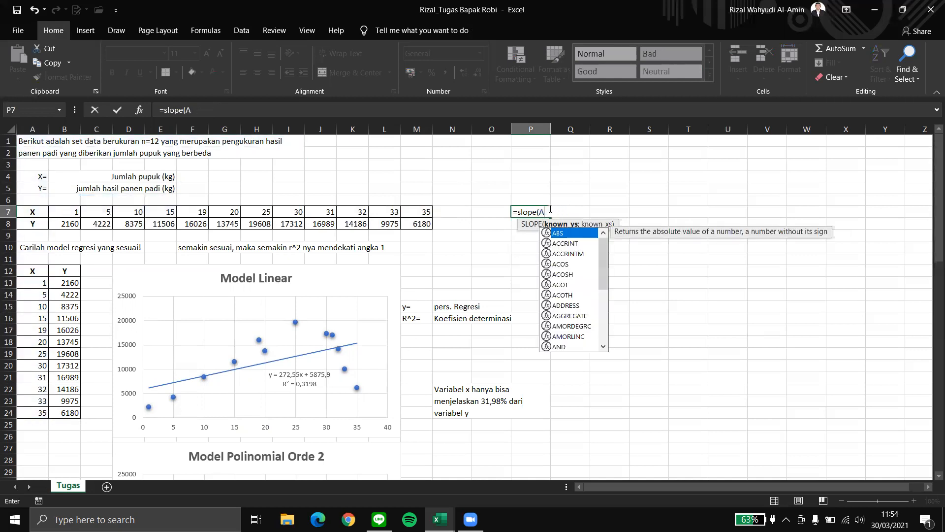
Complete the P7 SLOPE formula with B13:B24 as the known ys and A13:A24 as the known xs
{"action": "left_click_drag", "start_coordinate": [64, 283], "coordinate": [65, 412]}
{"action": "type", "text": ";"}
{"action": "left_click_drag", "start_coordinate": [35, 281], "coordinate": [39, 408]}
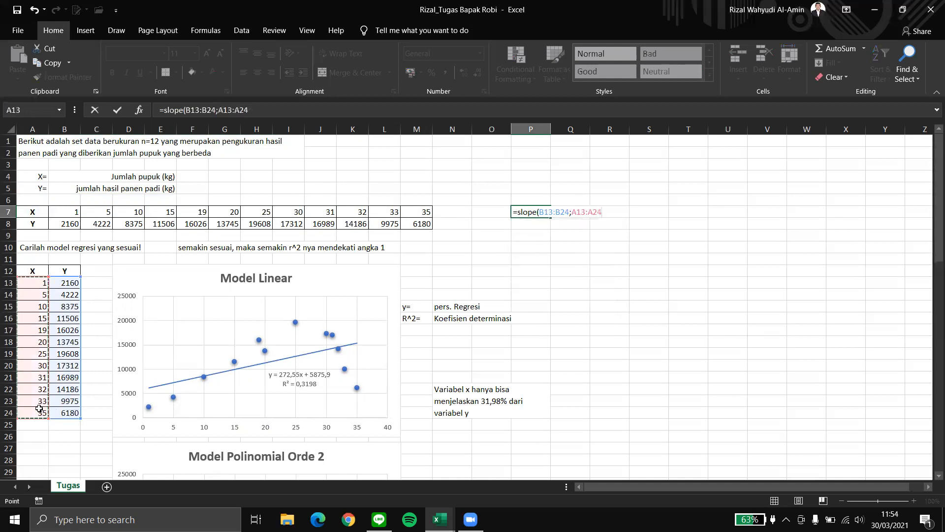
{"action": "key", "text": "Return"}
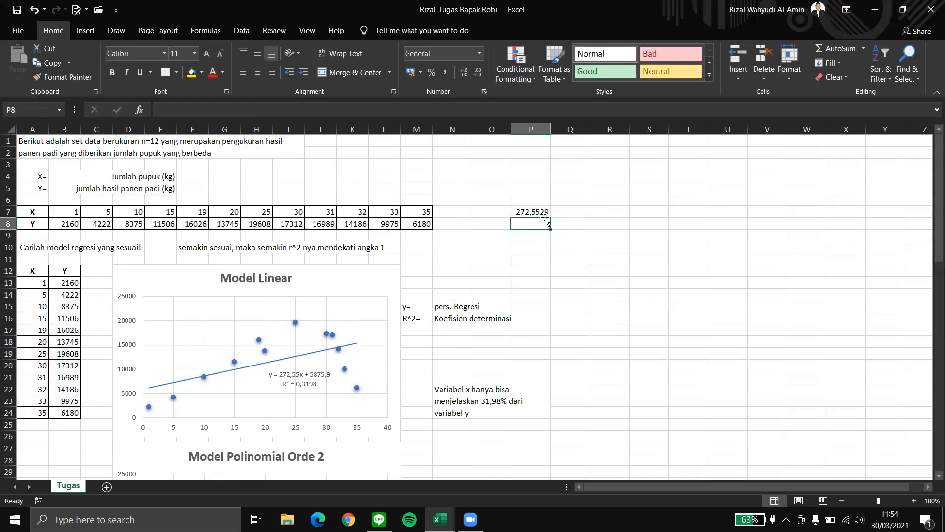
Compare the slope calculated in P7 with the trendline equations on the Model Linear and Model Polinomial Orde 2 charts
{"action": "left_click", "coordinate": [300, 379]}
{"action": "scroll", "coordinate": [300, 379], "scroll_direction": "down", "scroll_amount": 6}
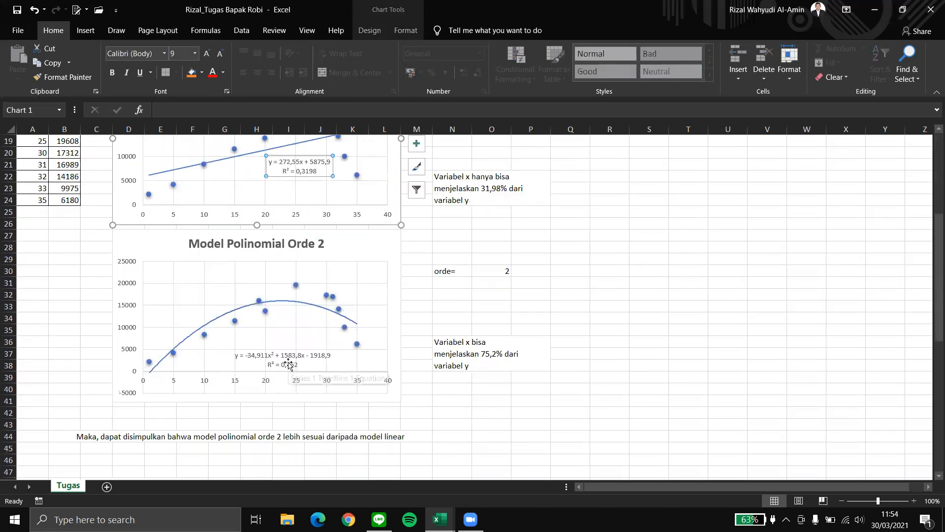
{"action": "scroll", "coordinate": [288, 365], "scroll_direction": "down", "scroll_amount": 1}
{"action": "scroll", "coordinate": [285, 289], "scroll_direction": "up", "scroll_amount": 7}
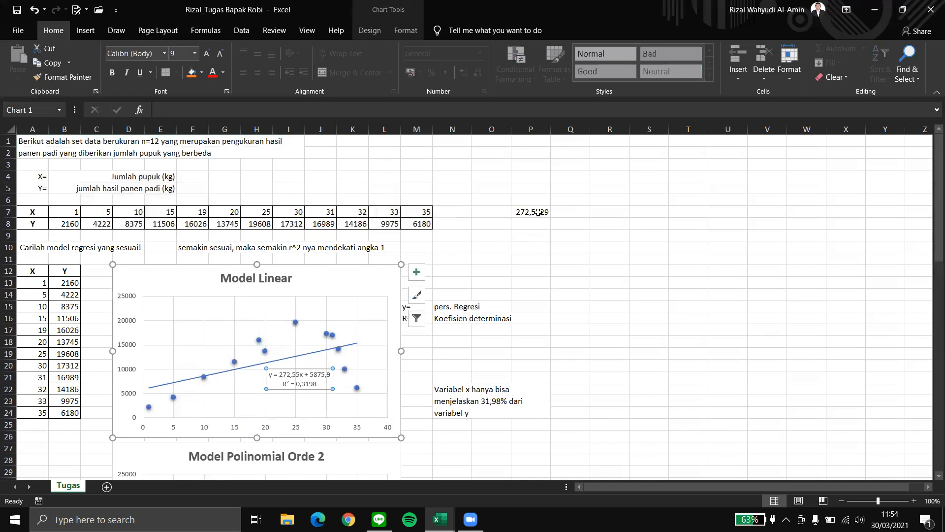
{"action": "left_click", "coordinate": [538, 212]}
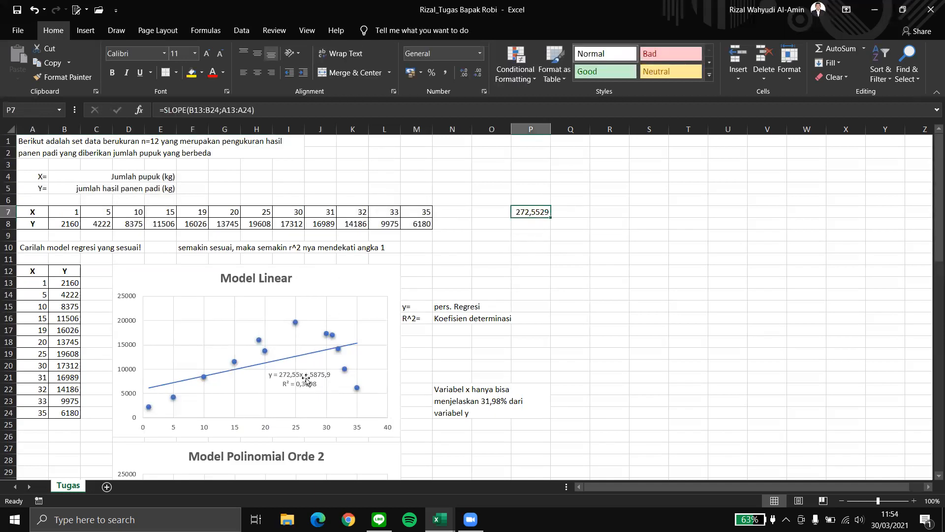
{"action": "scroll", "coordinate": [306, 379], "scroll_direction": "down", "scroll_amount": 1}
{"action": "left_click", "coordinate": [290, 339]}
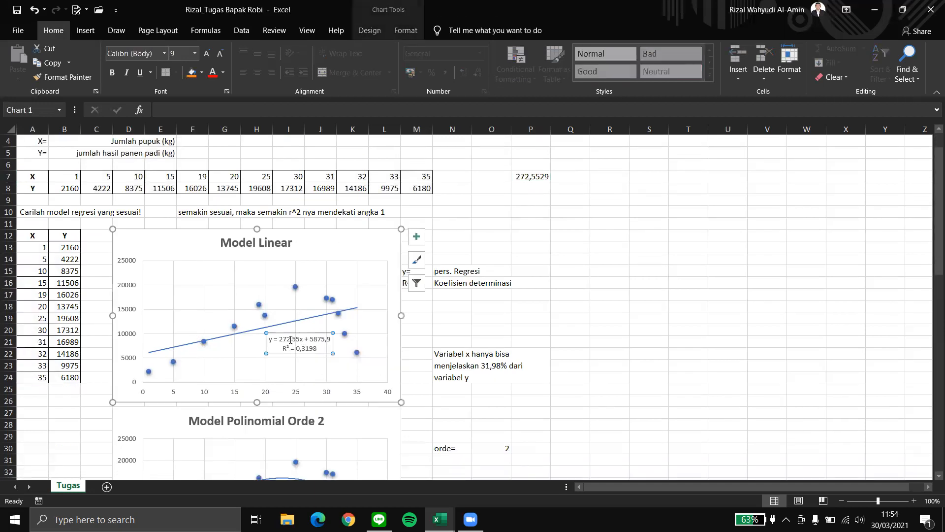
{"action": "left_click", "coordinate": [538, 177]}
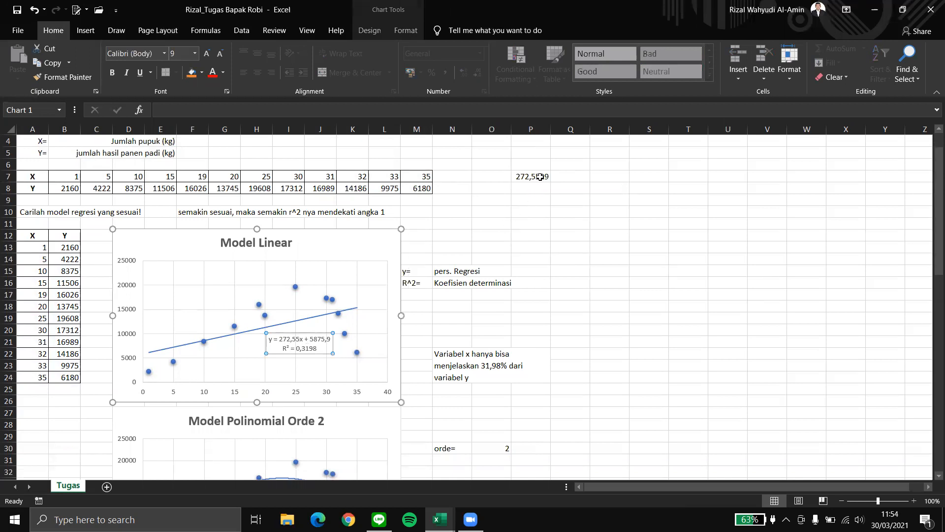
Calculate the intercept in P8 with INTERCEPT, using B13:B24 as the known ys and A13:A24 as the known xs
{"action": "left_click", "coordinate": [531, 190]}
{"action": "type", "text": "=inte"}
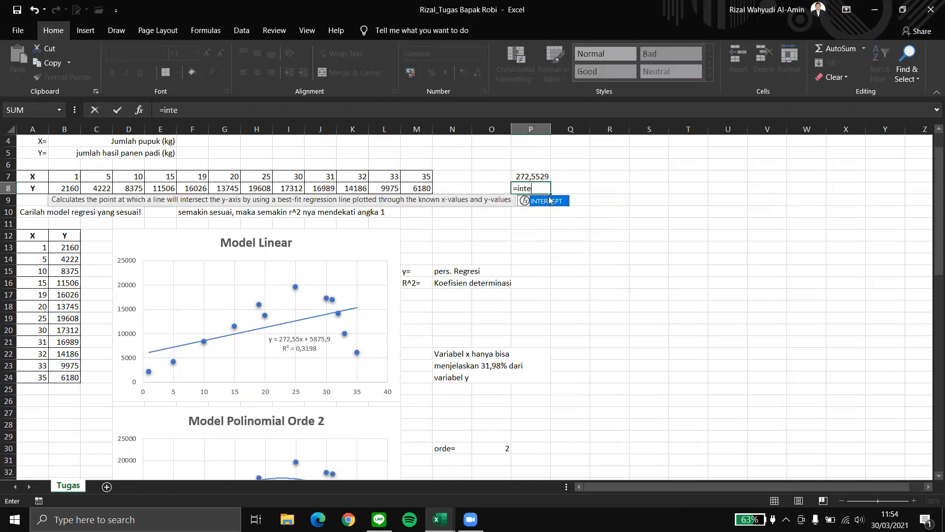
{"action": "double_click", "coordinate": [550, 199]}
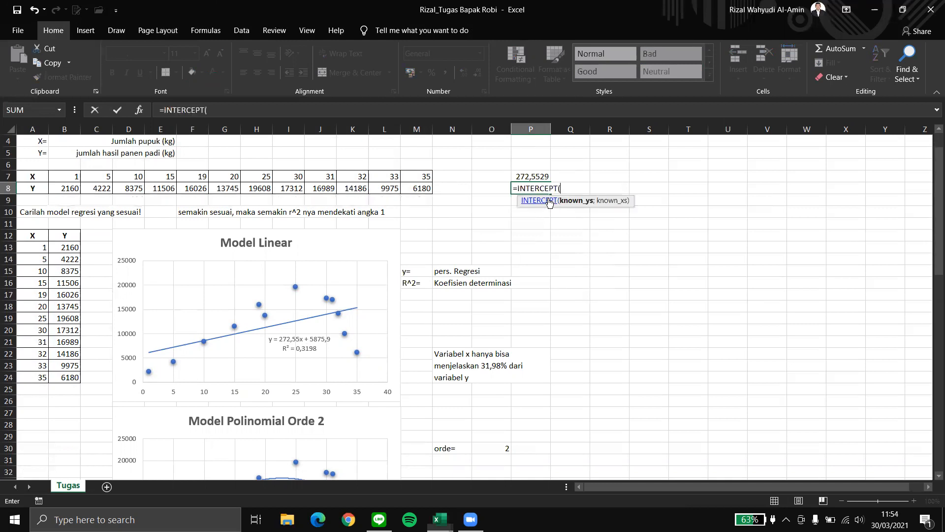
{"action": "left_click_drag", "start_coordinate": [74, 246], "coordinate": [64, 378]}
{"action": "type", "text": ";"}
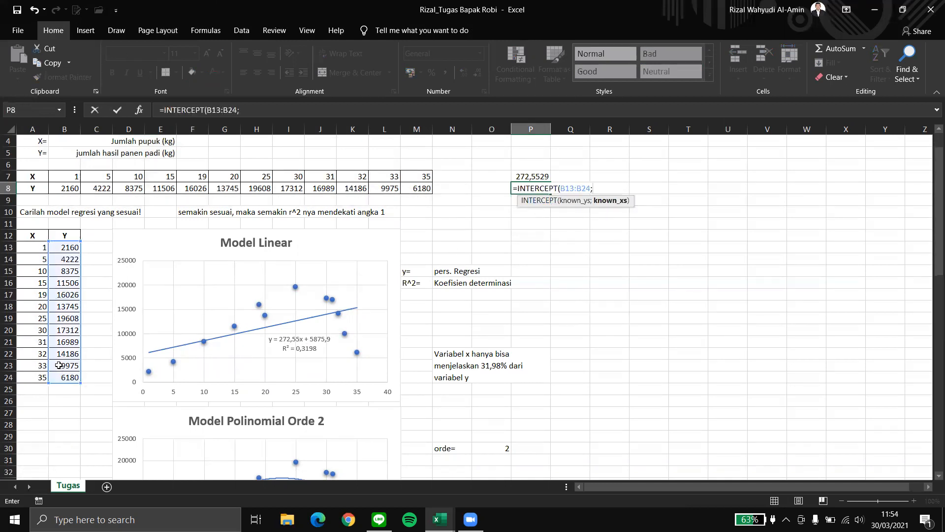
{"action": "left_click_drag", "start_coordinate": [30, 247], "coordinate": [43, 379]}
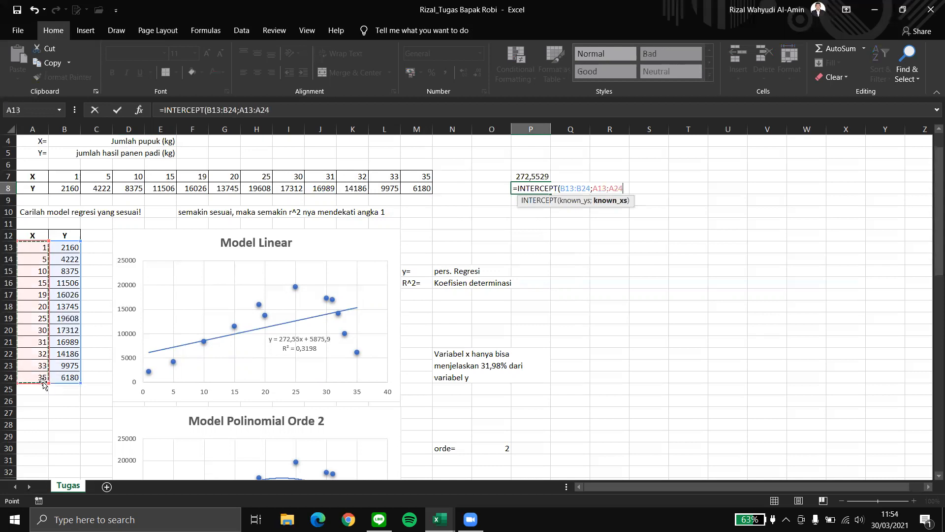
{"action": "key", "text": "Return"}
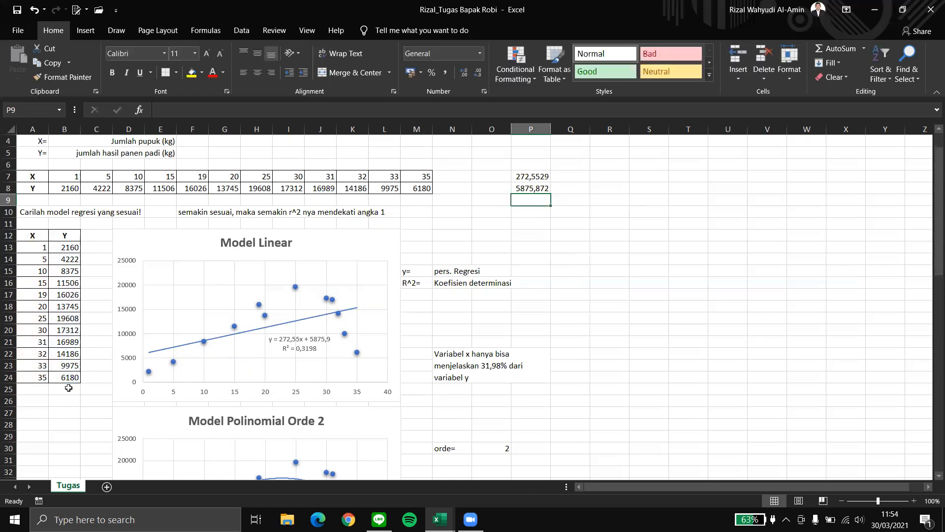
Compare the intercept calculated in P8 with the constant in the Model Linear chart's trendline equation
{"action": "left_click", "coordinate": [300, 344]}
{"action": "left_click", "coordinate": [533, 187]}
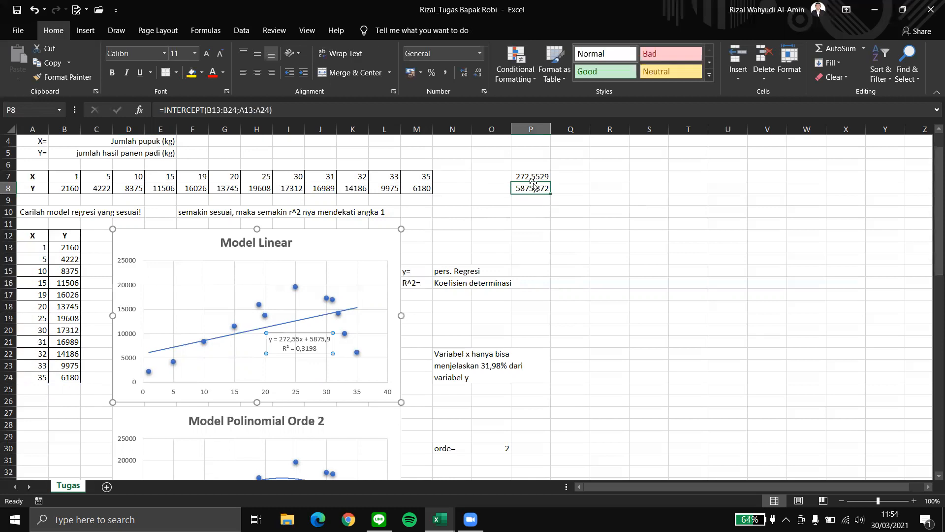
{"action": "left_click", "coordinate": [309, 345]}
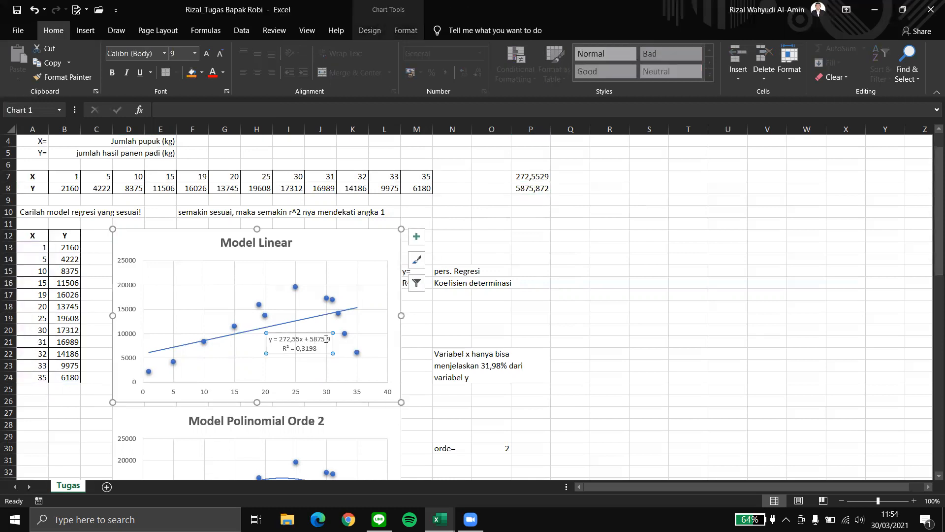
{"action": "left_click", "coordinate": [534, 191]}
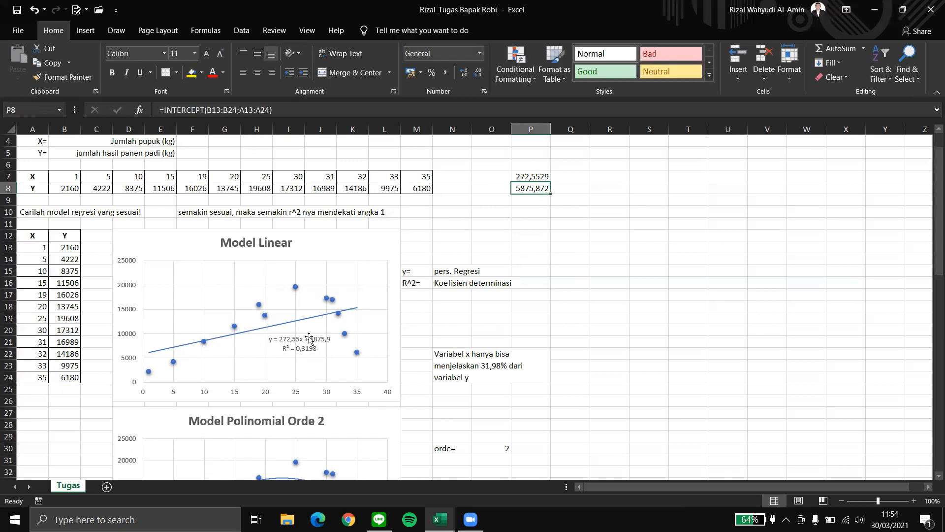
{"action": "left_click", "coordinate": [323, 245]}
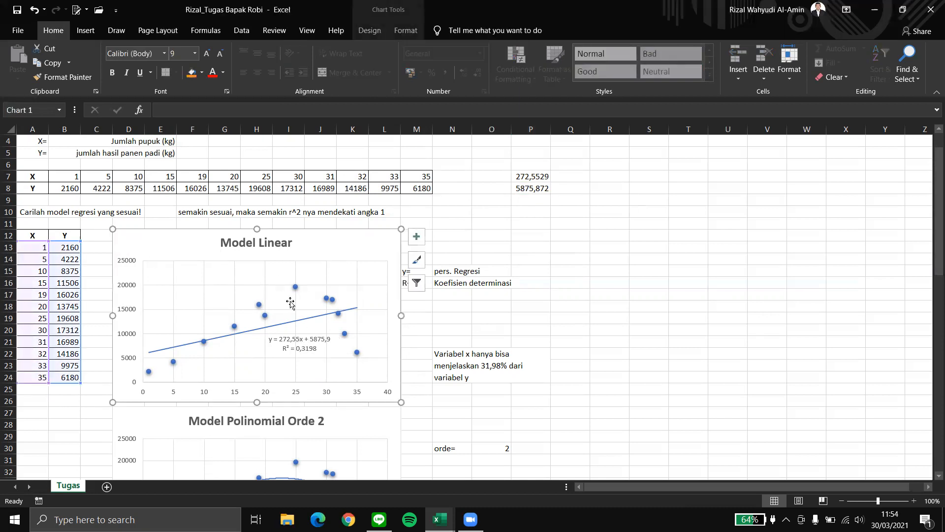
{"action": "left_click", "coordinate": [293, 338]}
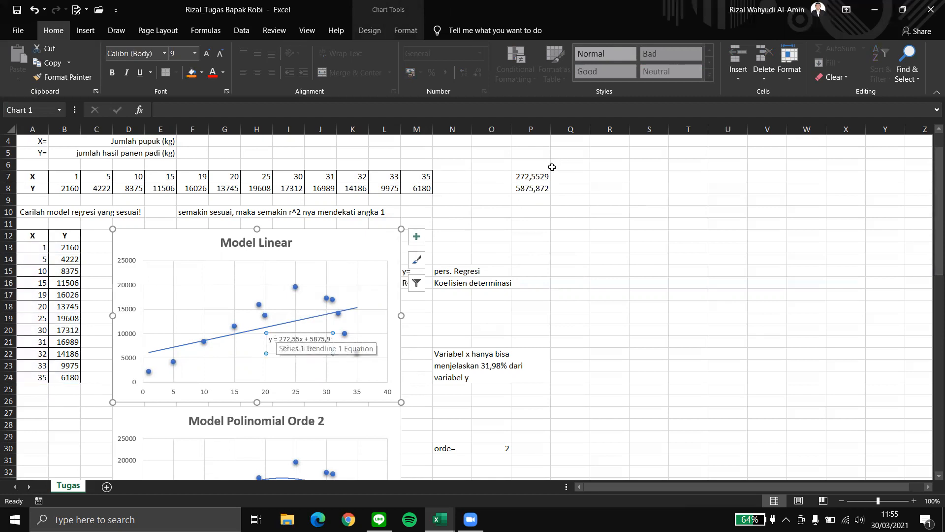
Clear the slope and intercept formulas from cells P7 and P8, and save the workbook
{"action": "left_click", "coordinate": [530, 176]}
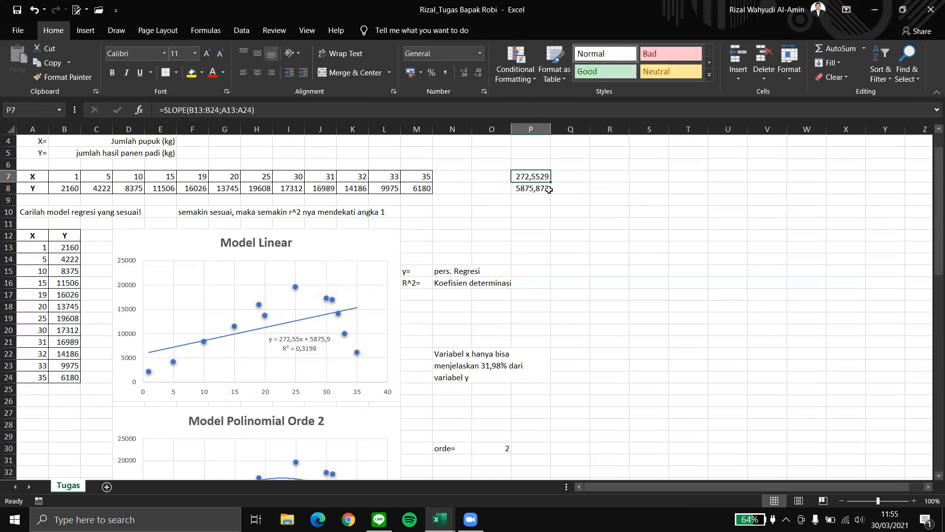
{"action": "key", "text": "BackSpace"}
{"action": "left_click", "coordinate": [530, 187]}
{"action": "key", "text": "BackSpace"}
{"action": "scroll", "coordinate": [600, 321], "scroll_direction": "down", "scroll_amount": 6}
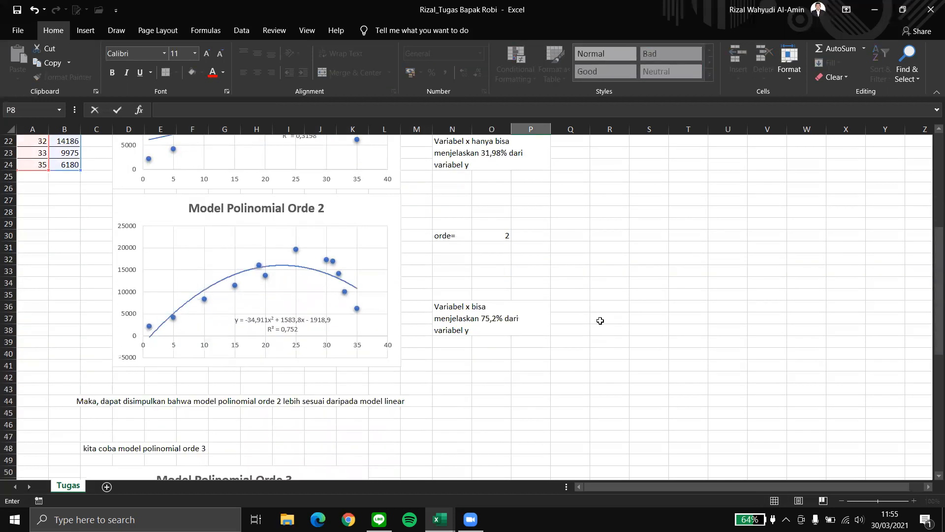
{"action": "key", "text": "ctrl+s"}
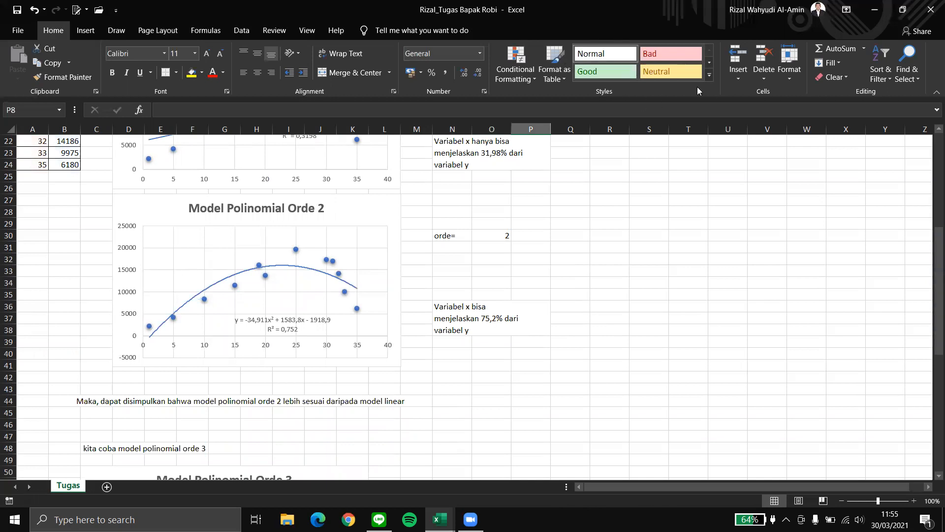